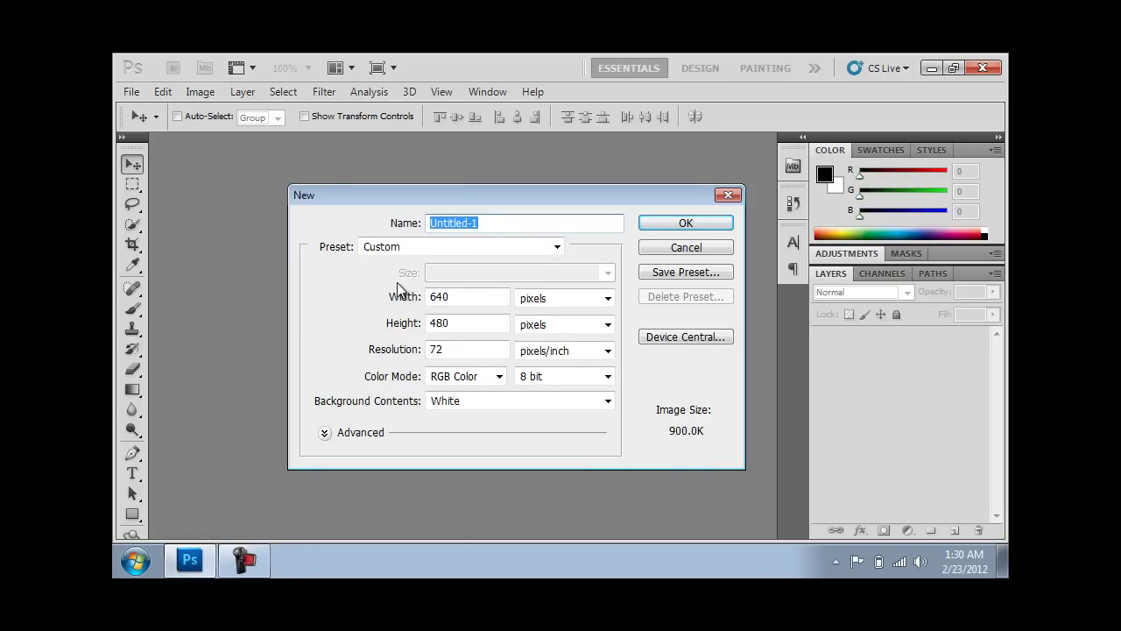
Create a 640 × 480 px, 72 ppi document with a white background
{"action": "left_click", "coordinate": [451, 299]}
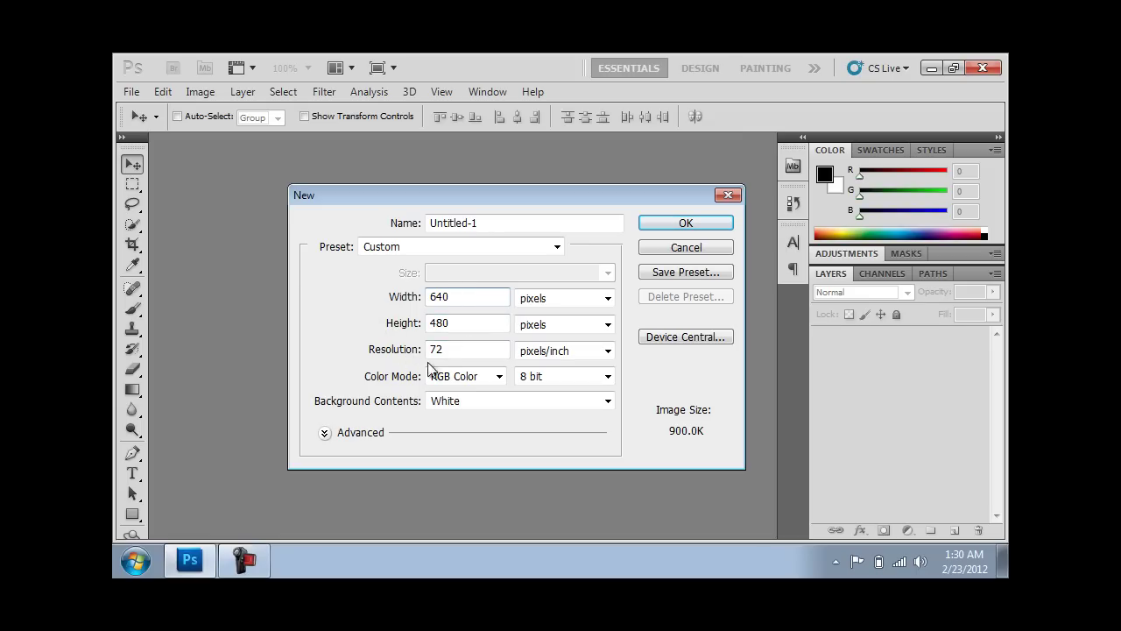
{"action": "left_click", "coordinate": [645, 226]}
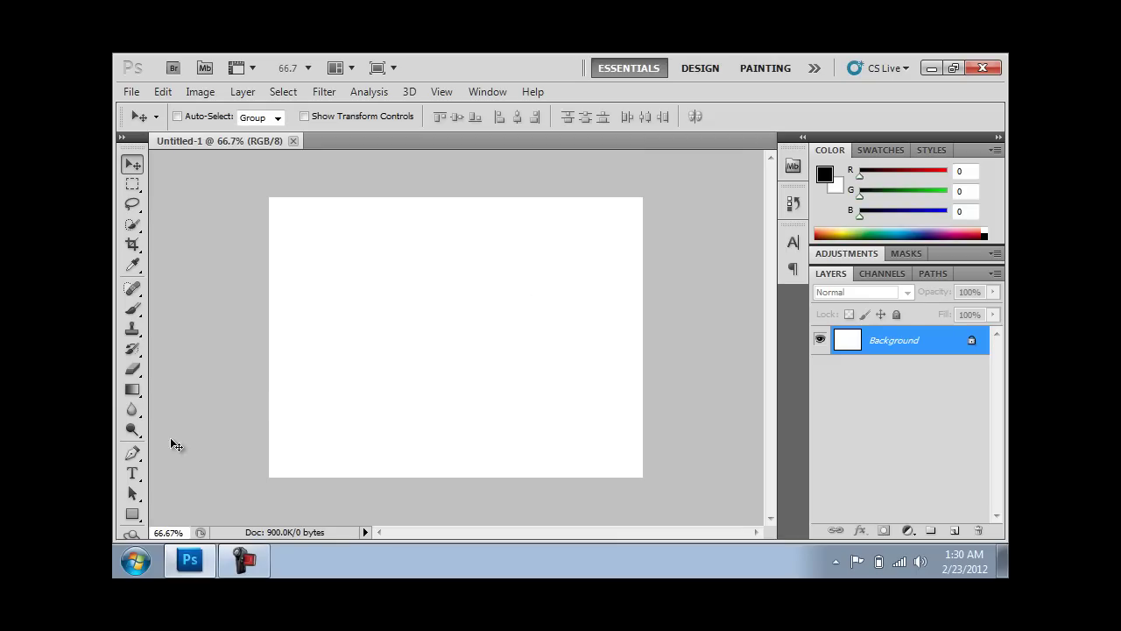
Add two-line black Impact text 'LIGHT' over 'BURST' near the canvas's upper left
{"action": "left_click", "coordinate": [133, 474]}
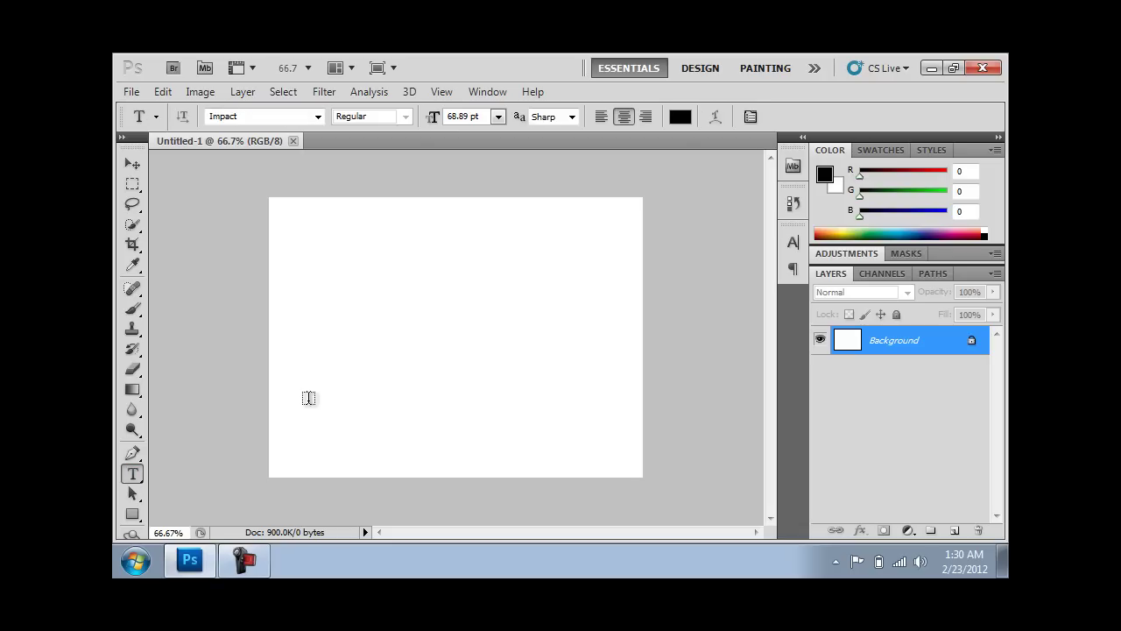
{"action": "left_click", "coordinate": [348, 278]}
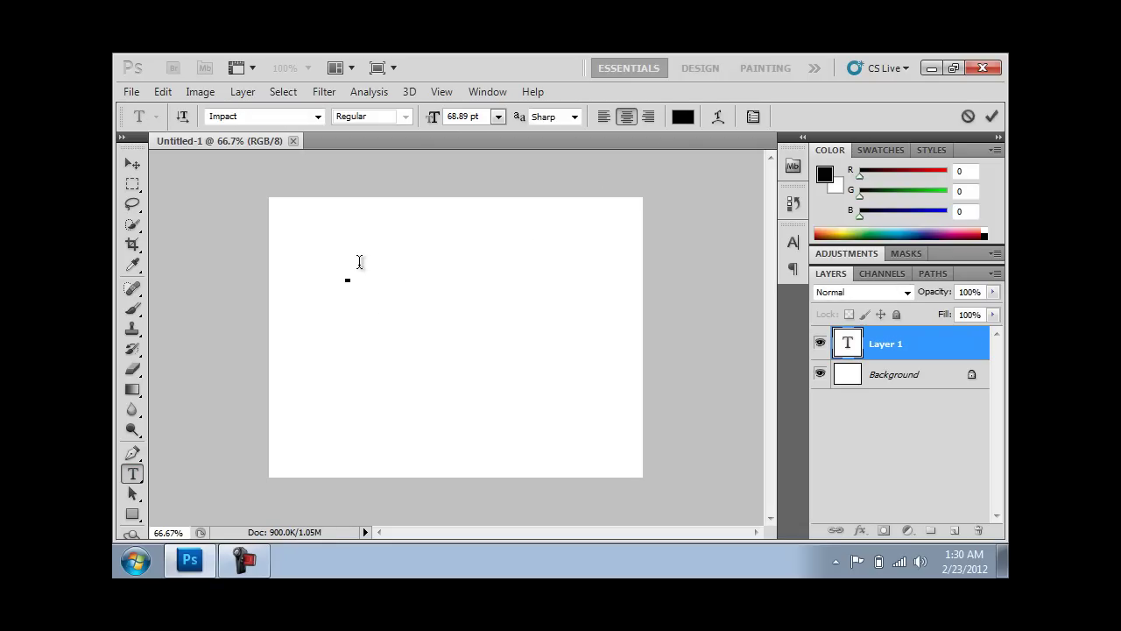
{"action": "type", "text": "LIGHT"}
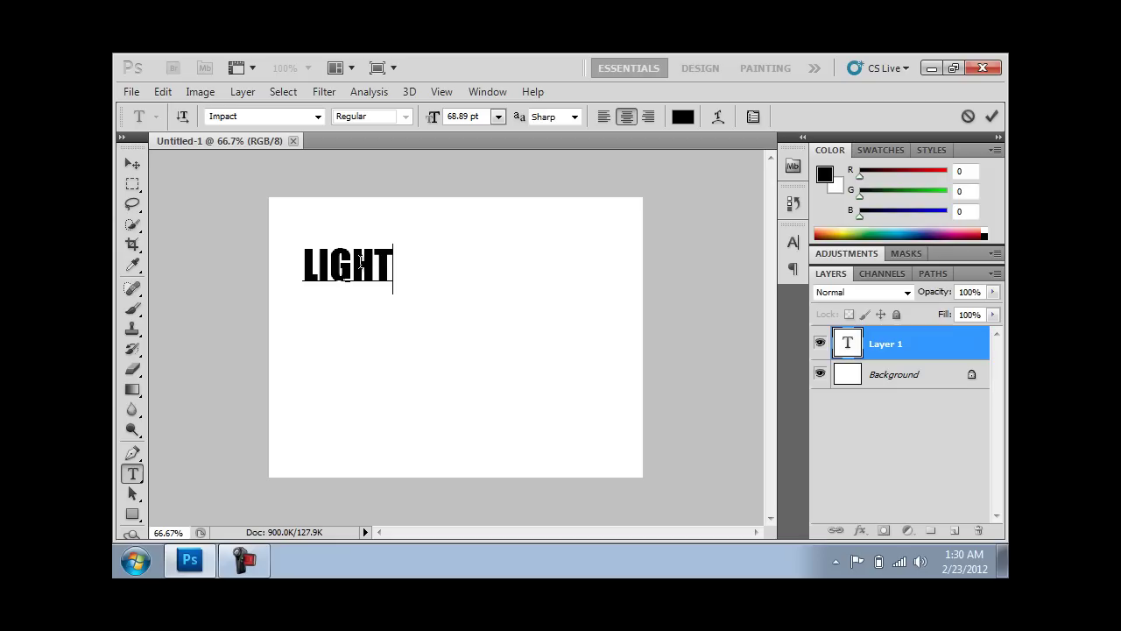
{"action": "key", "text": "Return"}
{"action": "type", "text": "B"}
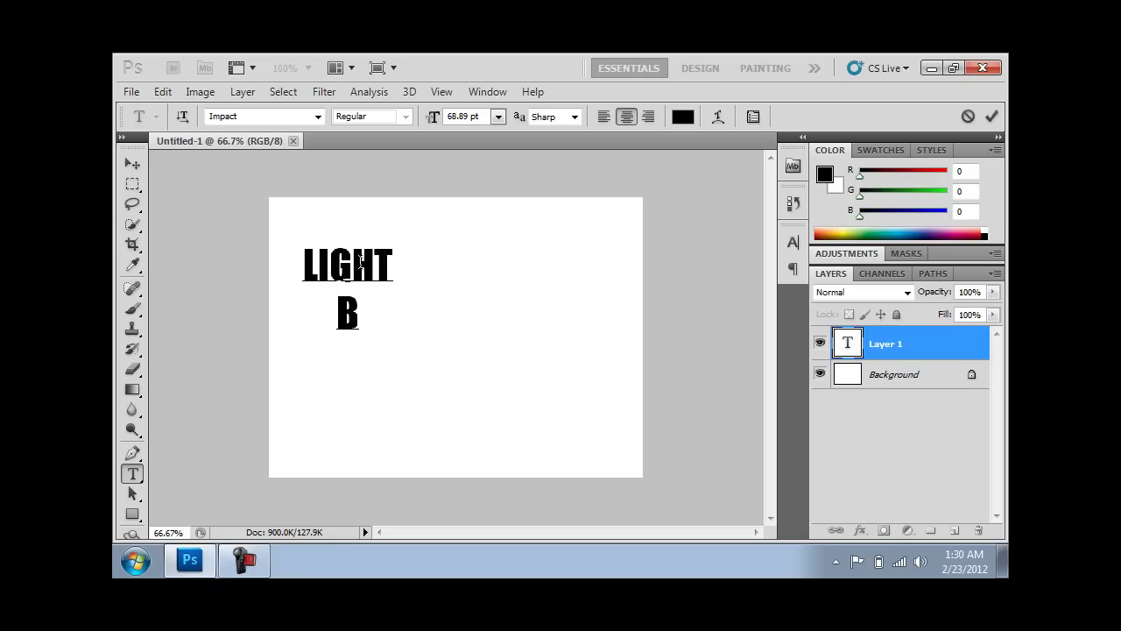
{"action": "type", "text": "URST"}
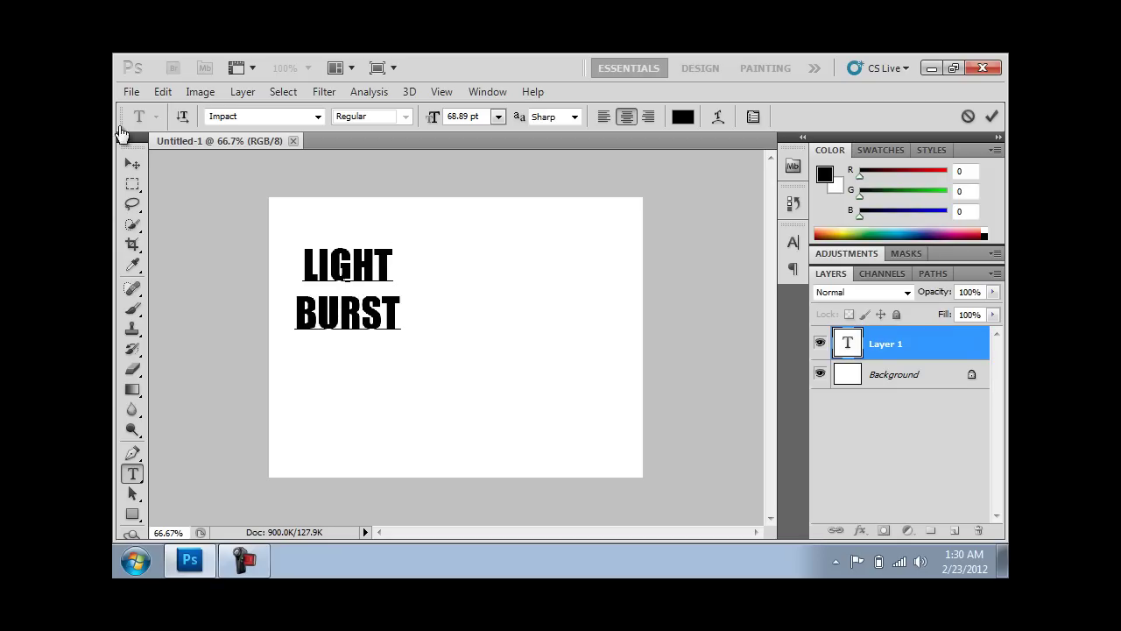
{"action": "left_click", "coordinate": [132, 164]}
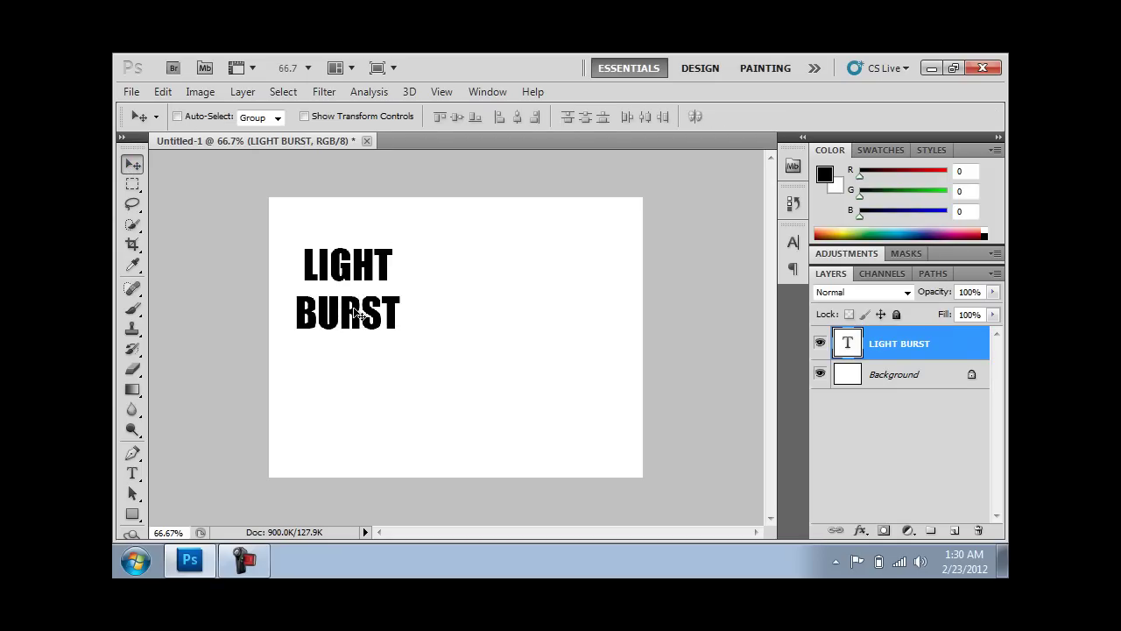
Free-transform the text to the canvas centre, stretching it taller and wider to fill the canvas
{"action": "key", "text": "ctrl+t"}
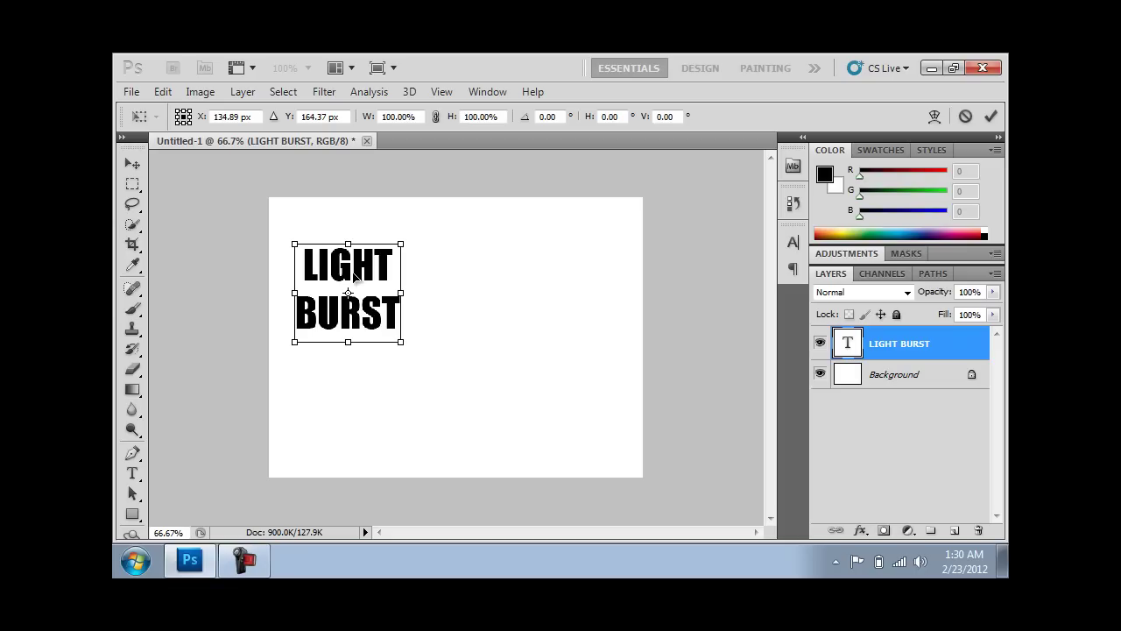
{"action": "left_click_drag", "start_coordinate": [353, 277], "coordinate": [461, 326]}
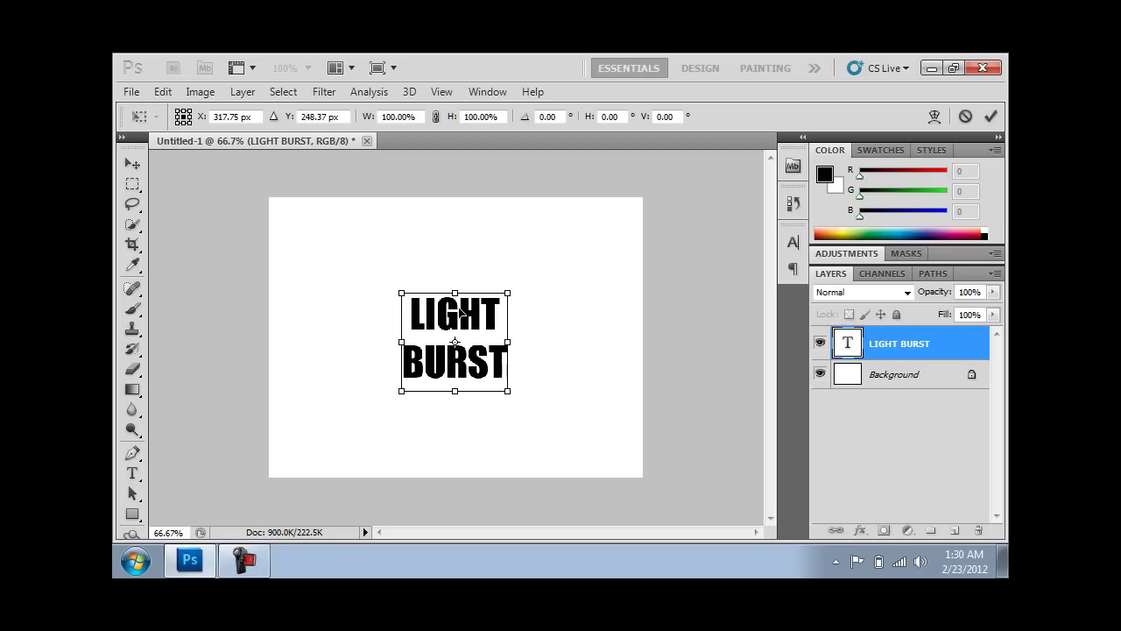
{"action": "left_click_drag", "start_coordinate": [455, 292], "coordinate": [448, 228]}
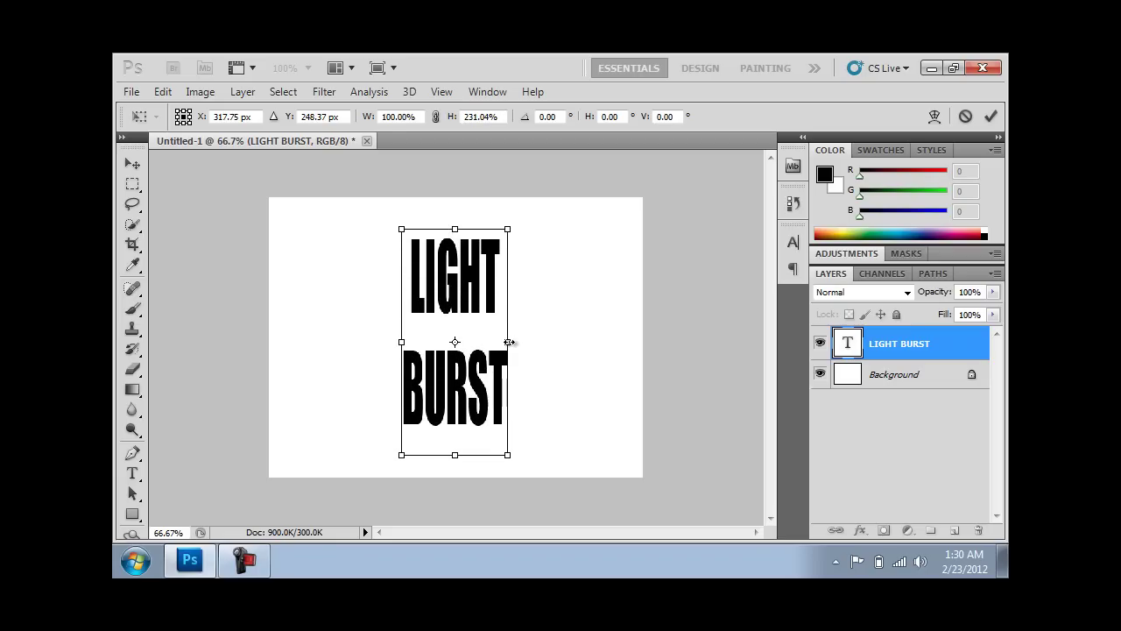
{"action": "left_click_drag", "start_coordinate": [507, 342], "coordinate": [592, 346]}
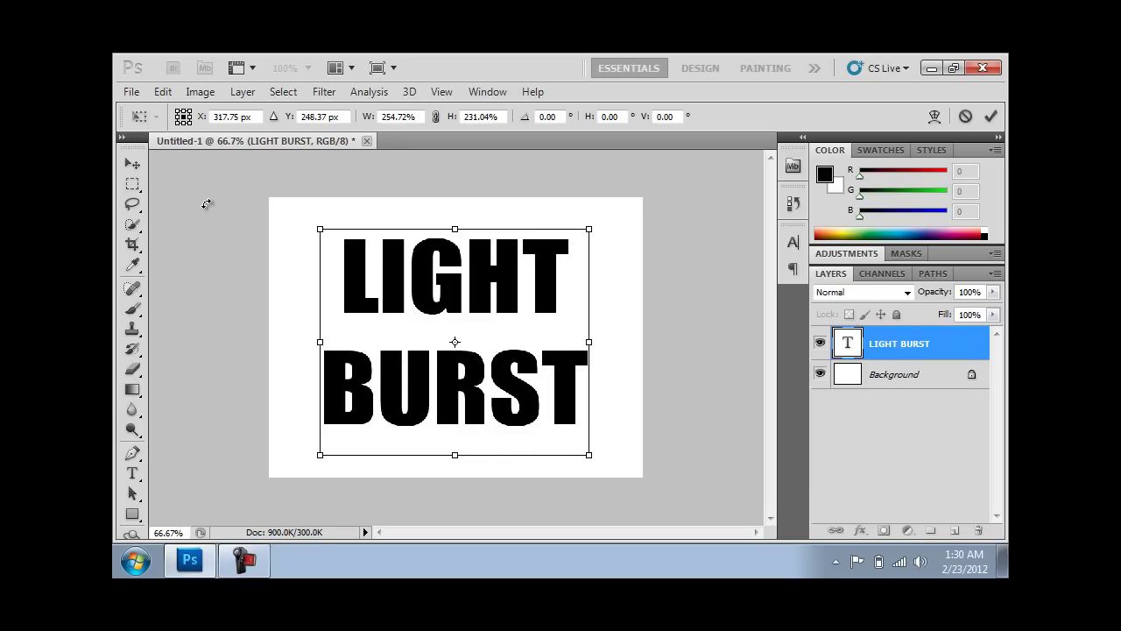
{"action": "left_click", "coordinate": [133, 163]}
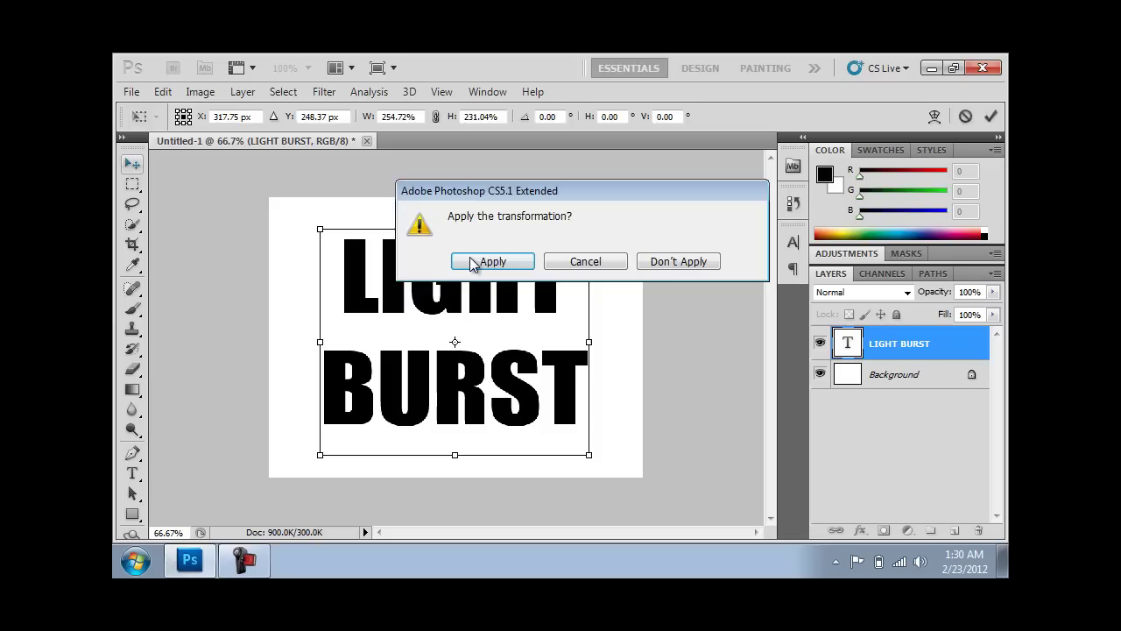
{"action": "left_click", "coordinate": [474, 261]}
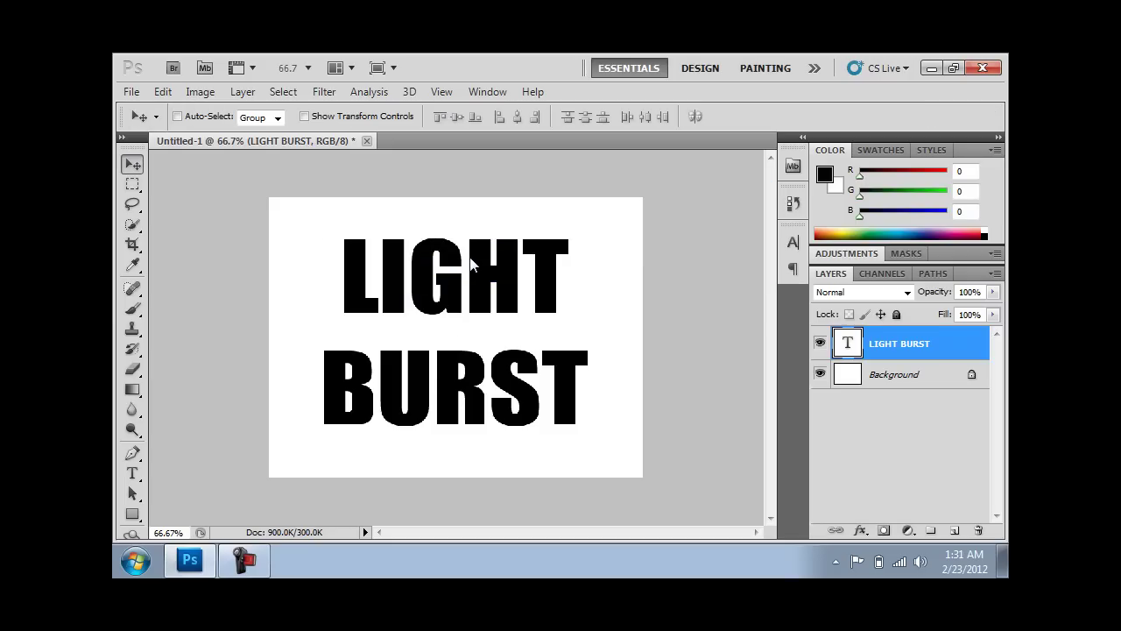
Rasterize the LIGHT BURST type layer
{"action": "right_click", "coordinate": [842, 350]}
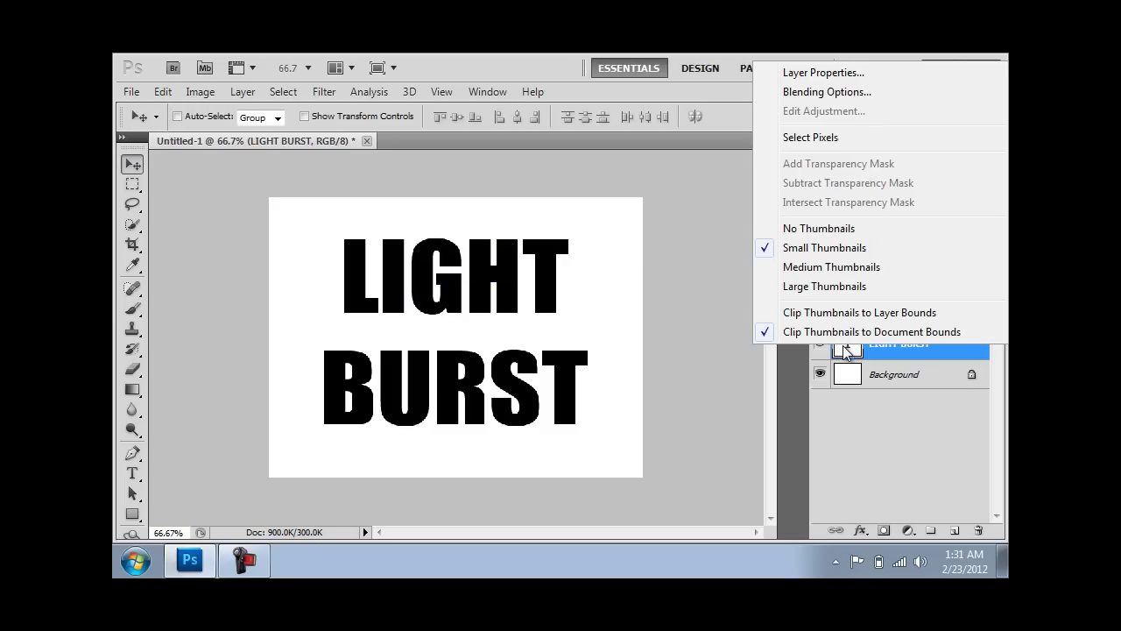
{"action": "right_click", "coordinate": [889, 362]}
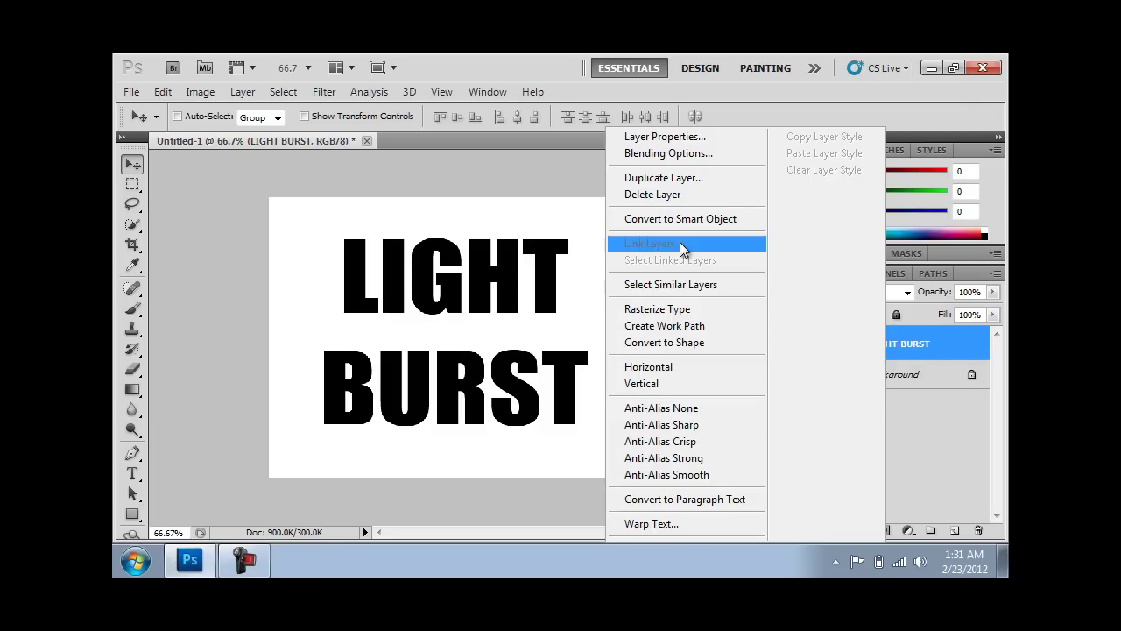
{"action": "left_click", "coordinate": [676, 310]}
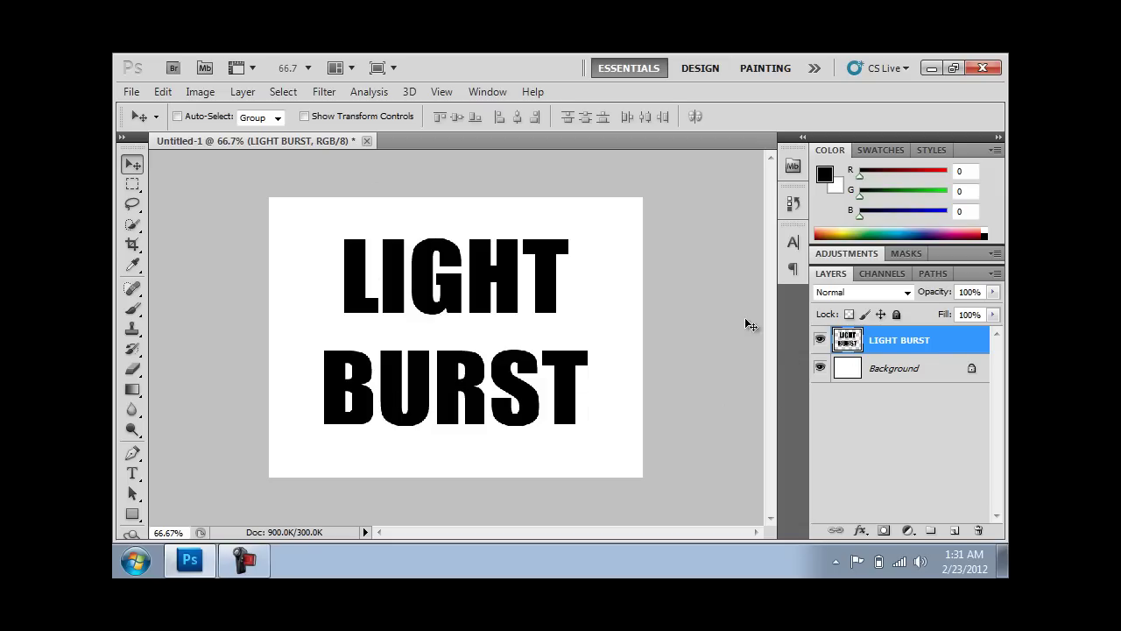
Load the letter outlines as a selection, save it as a new channel, then deselect
{"action": "left_click", "coordinate": [848, 344], "text": "ctrl"}
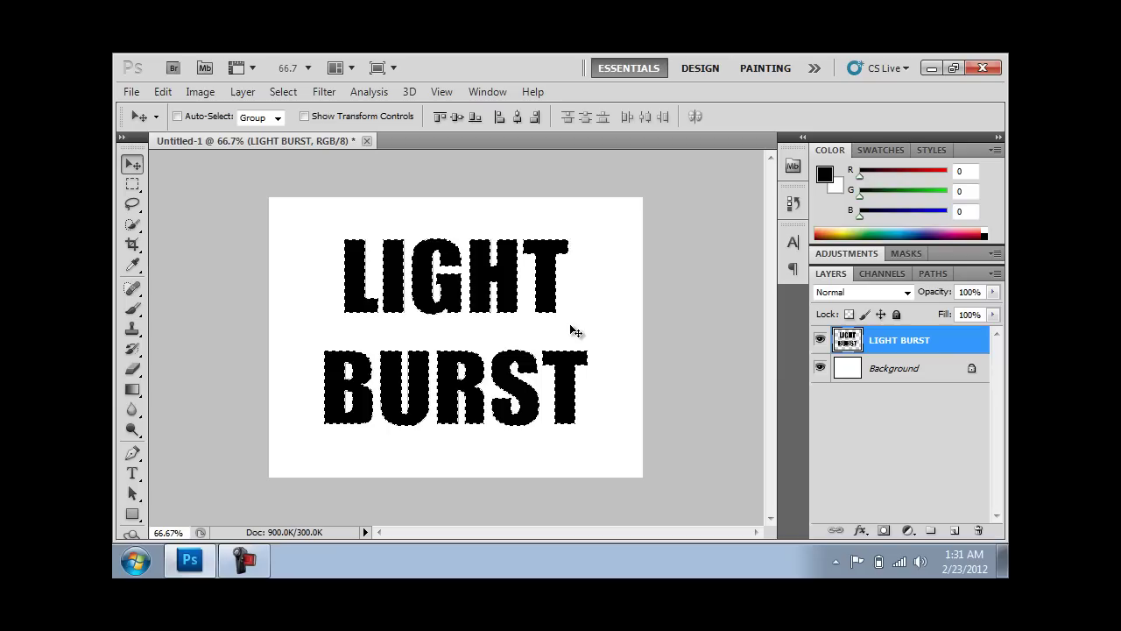
{"action": "left_click", "coordinate": [282, 92]}
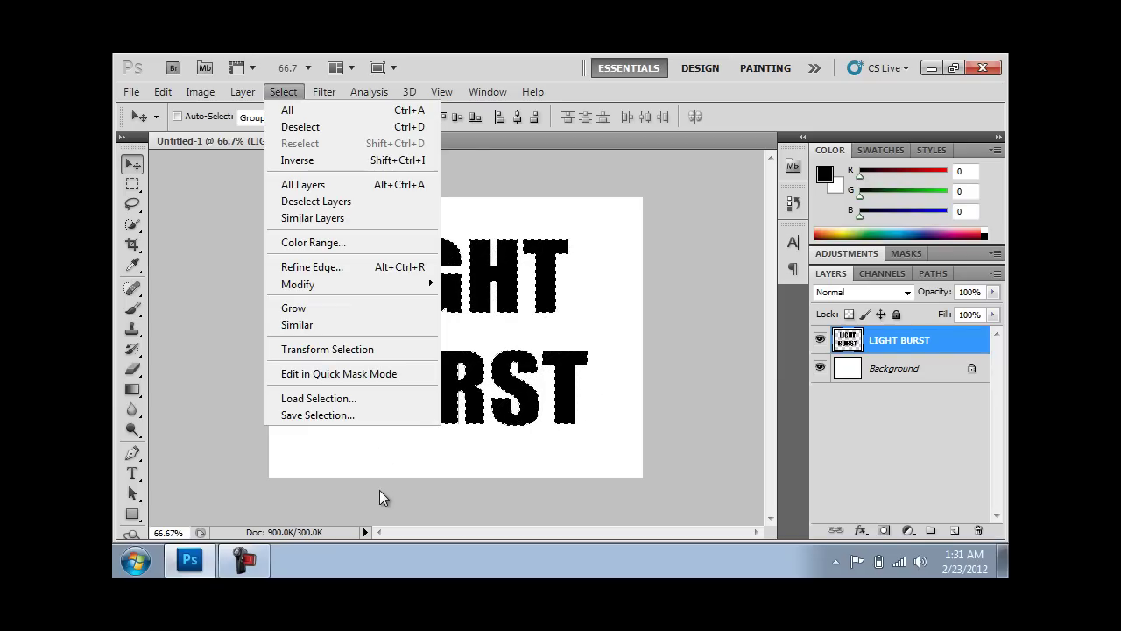
{"action": "left_click", "coordinate": [340, 415]}
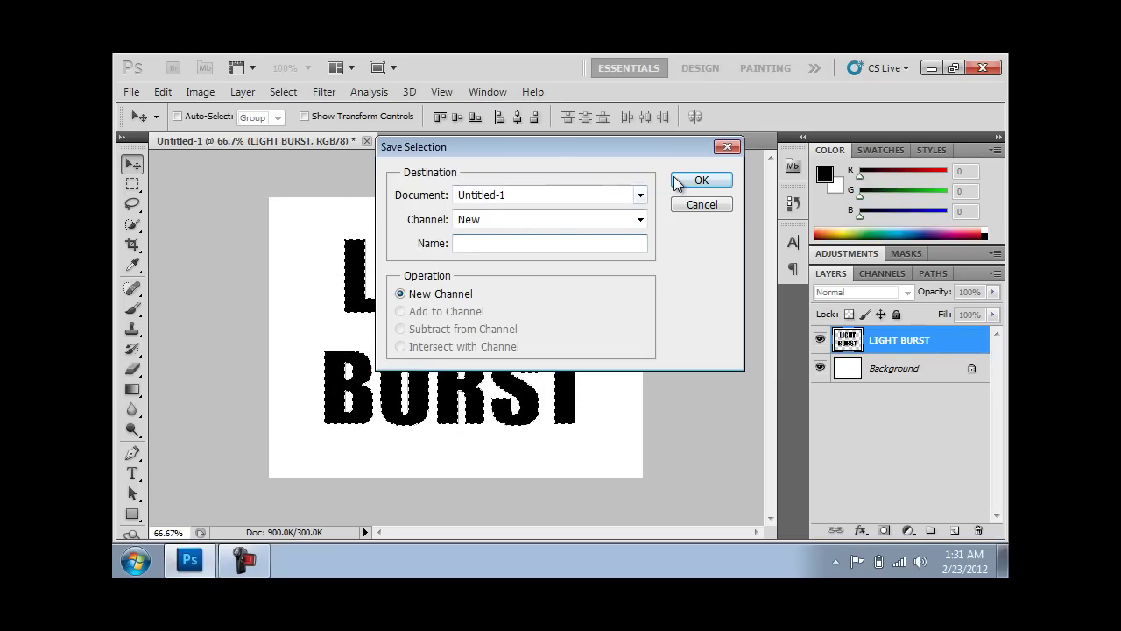
{"action": "left_click", "coordinate": [697, 180]}
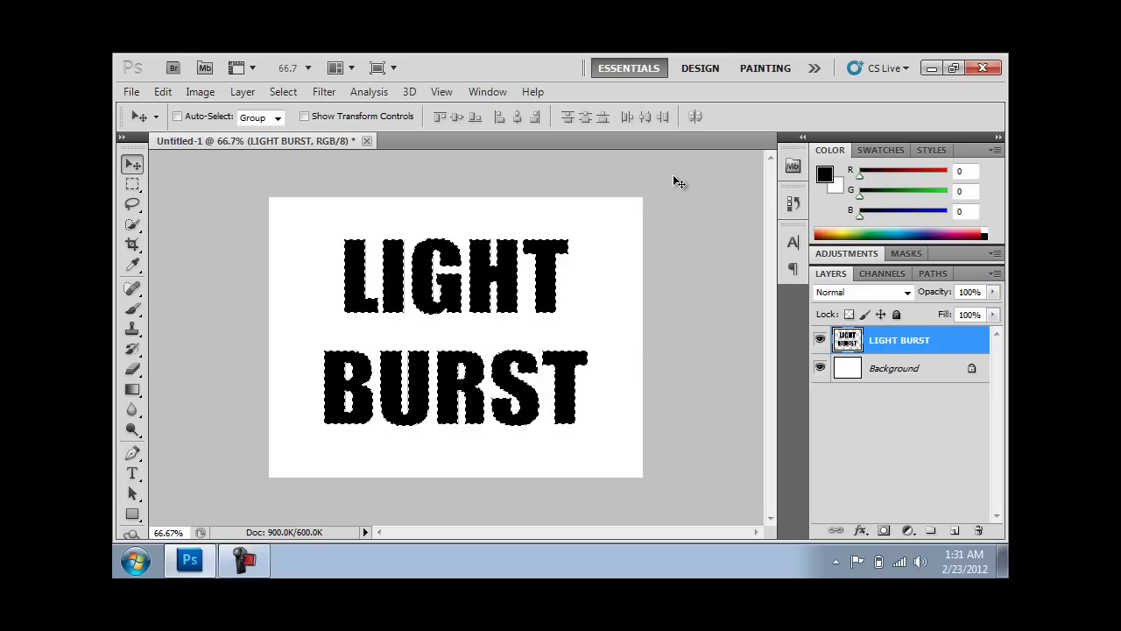
{"action": "key", "text": "ctrl+d"}
Fill the LIGHT BURST layer with White in Multiply mode at 100% opacity
{"action": "left_click", "coordinate": [165, 96]}
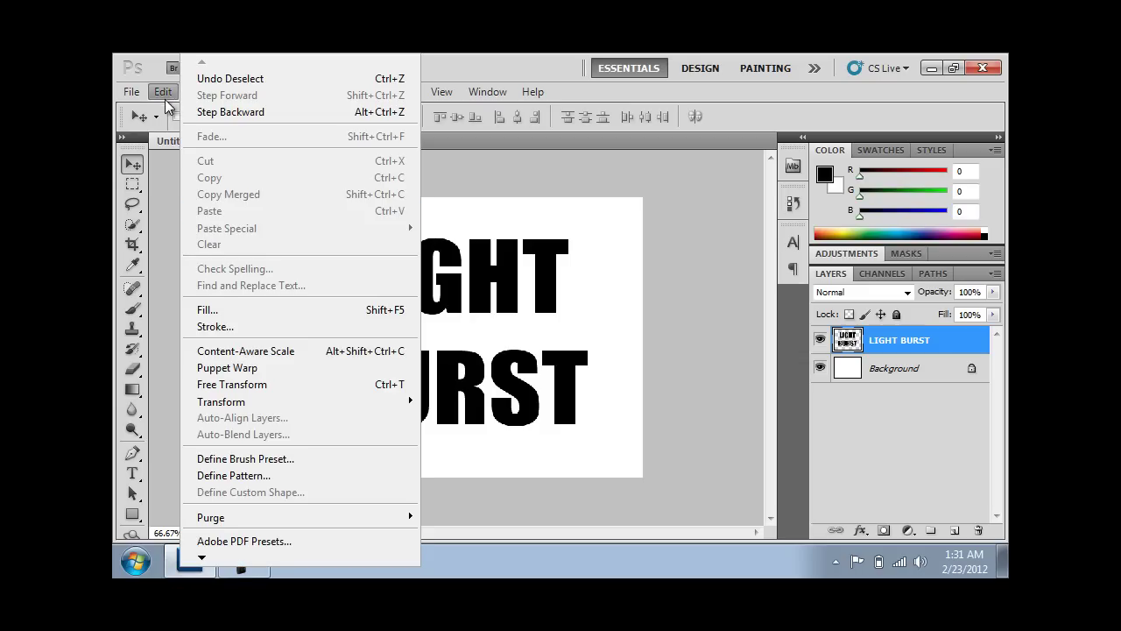
{"action": "left_click", "coordinate": [215, 311]}
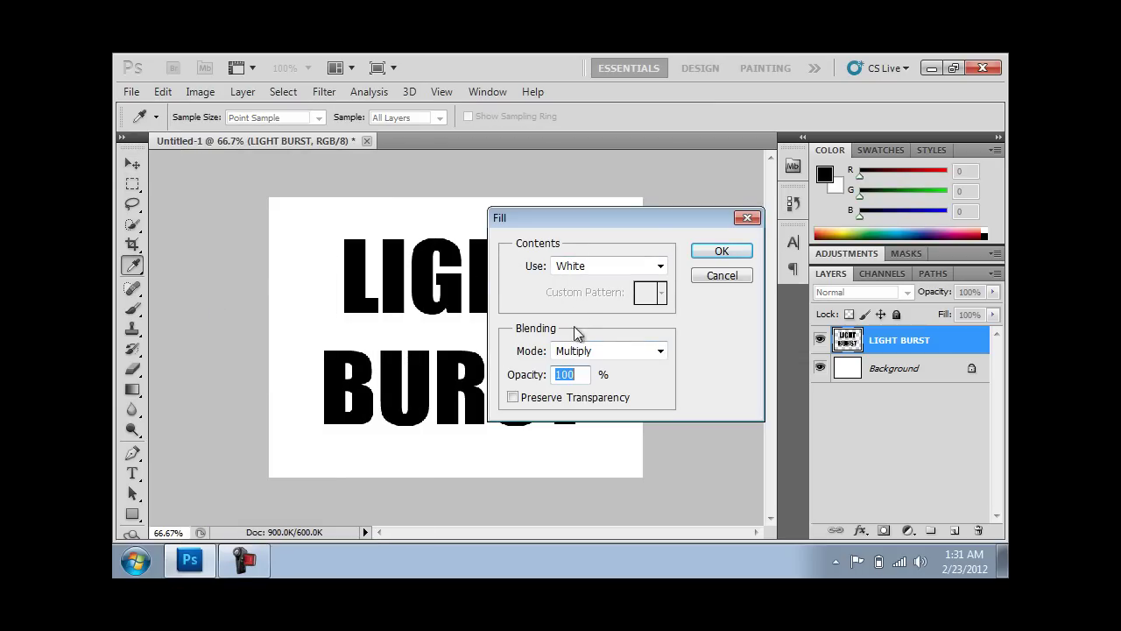
{"action": "left_click", "coordinate": [721, 252]}
{"action": "key", "text": "v"}
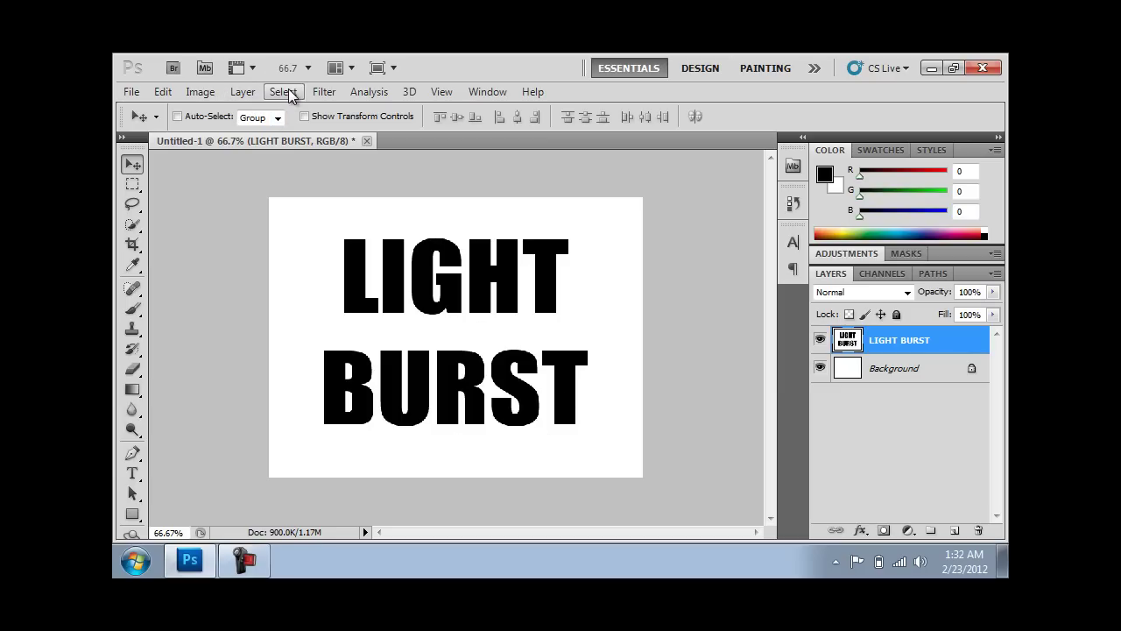
Apply a 4.0-pixel Gaussian Blur to the LIGHT BURST letters
{"action": "left_click", "coordinate": [322, 92]}
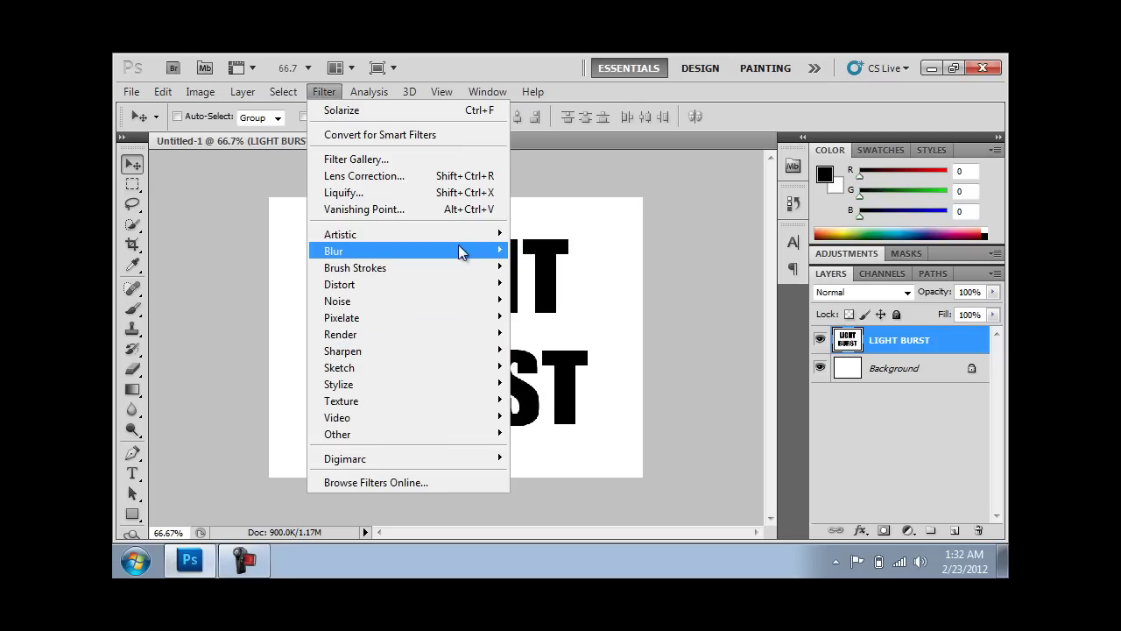
{"action": "mouse_move", "coordinate": [333, 250]}
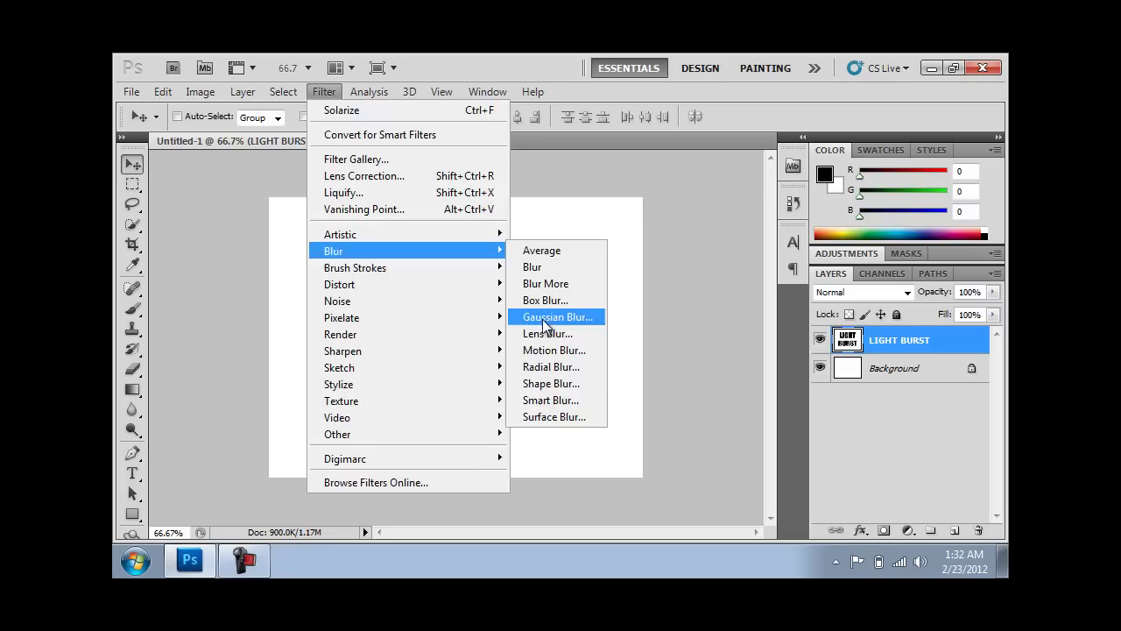
{"action": "left_click", "coordinate": [570, 324]}
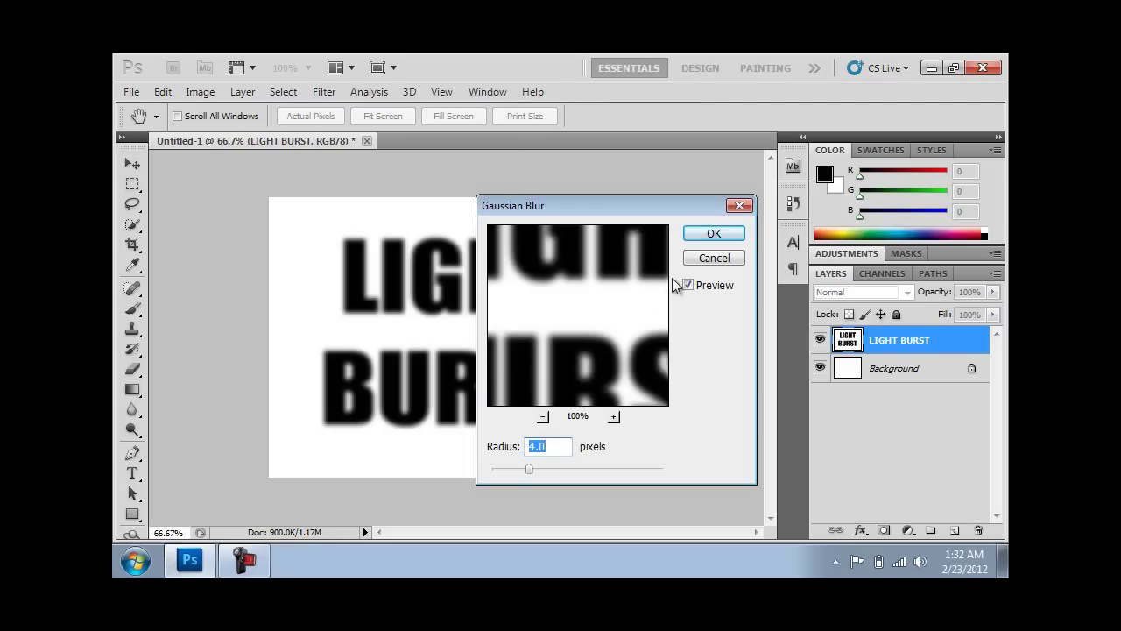
{"action": "left_click", "coordinate": [712, 233]}
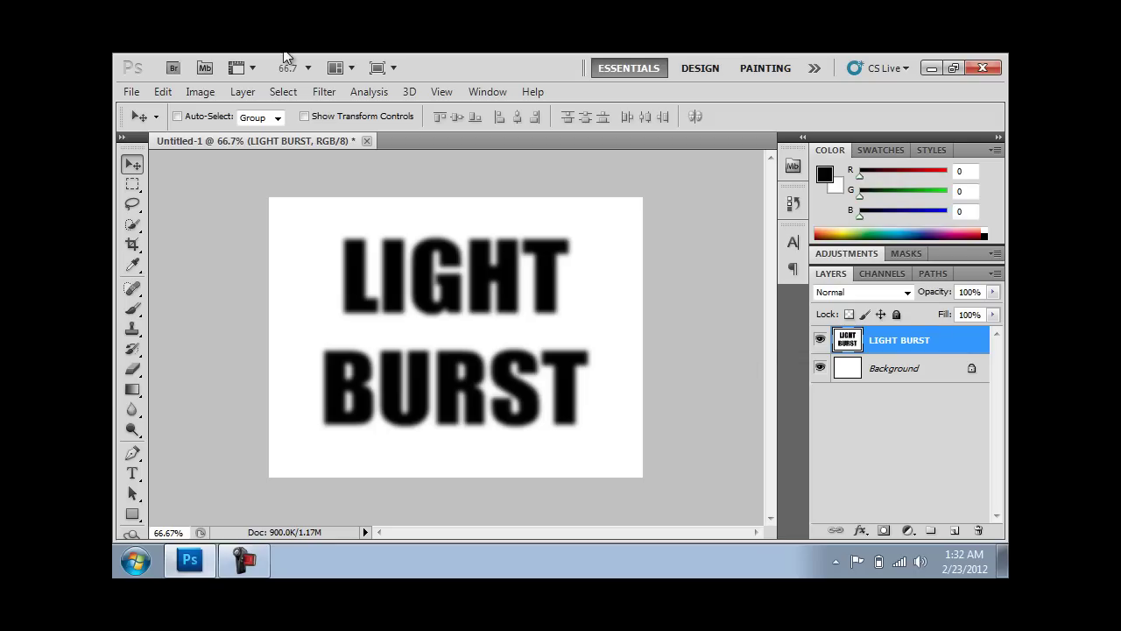
{"action": "left_click", "coordinate": [324, 91]}
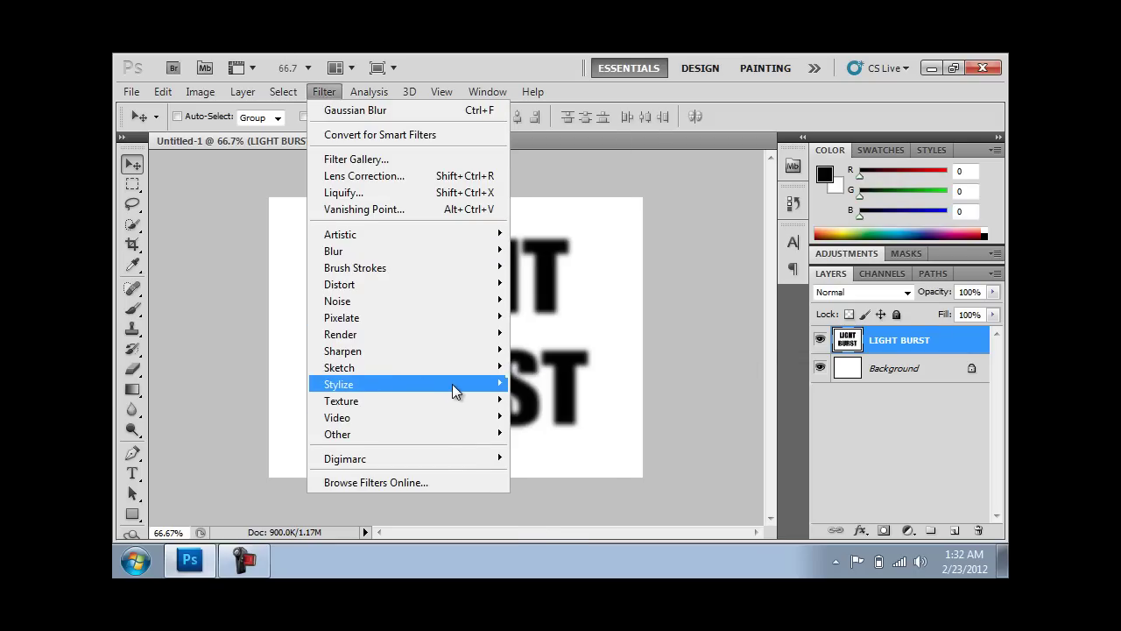
Solarize the blurred letters, then set the Levels input white to 128 for bright outlines
{"action": "mouse_move", "coordinate": [339, 383]}
{"action": "left_click", "coordinate": [538, 466]}
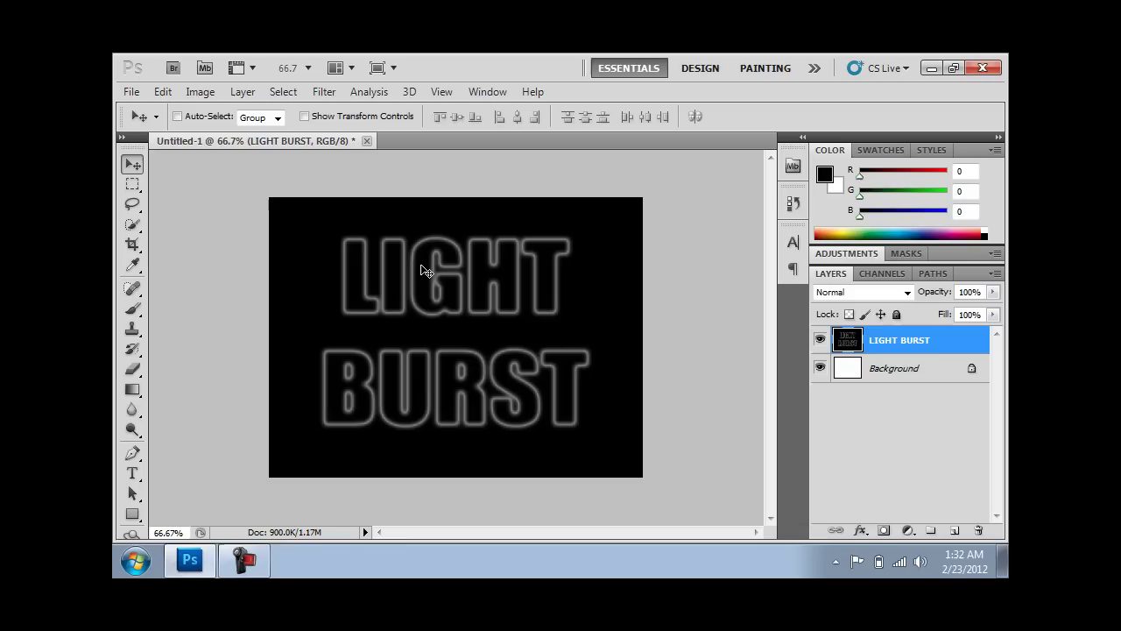
{"action": "key", "text": "ctrl+l"}
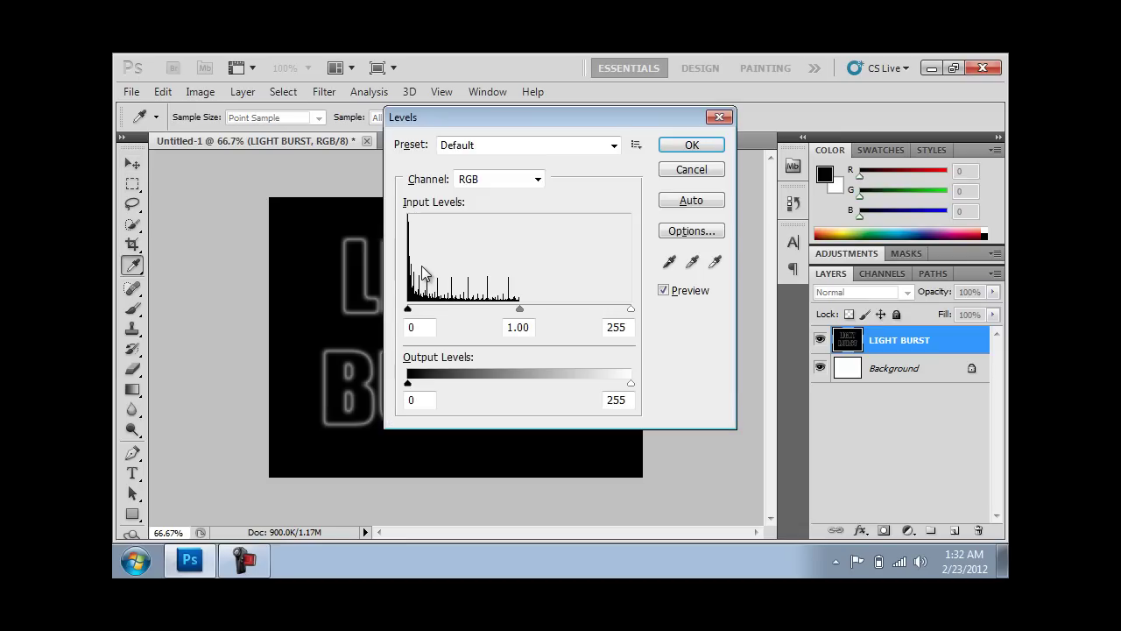
{"action": "key", "text": "BackSpace"}
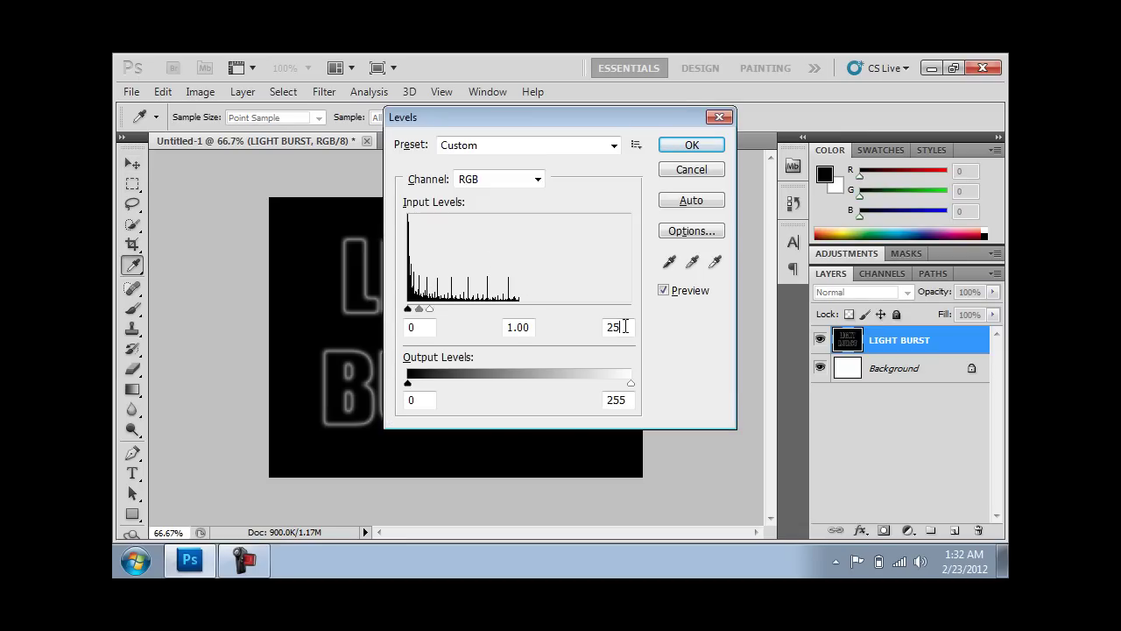
{"action": "key", "text": "BackSpace"}
{"action": "type", "text": "28"}
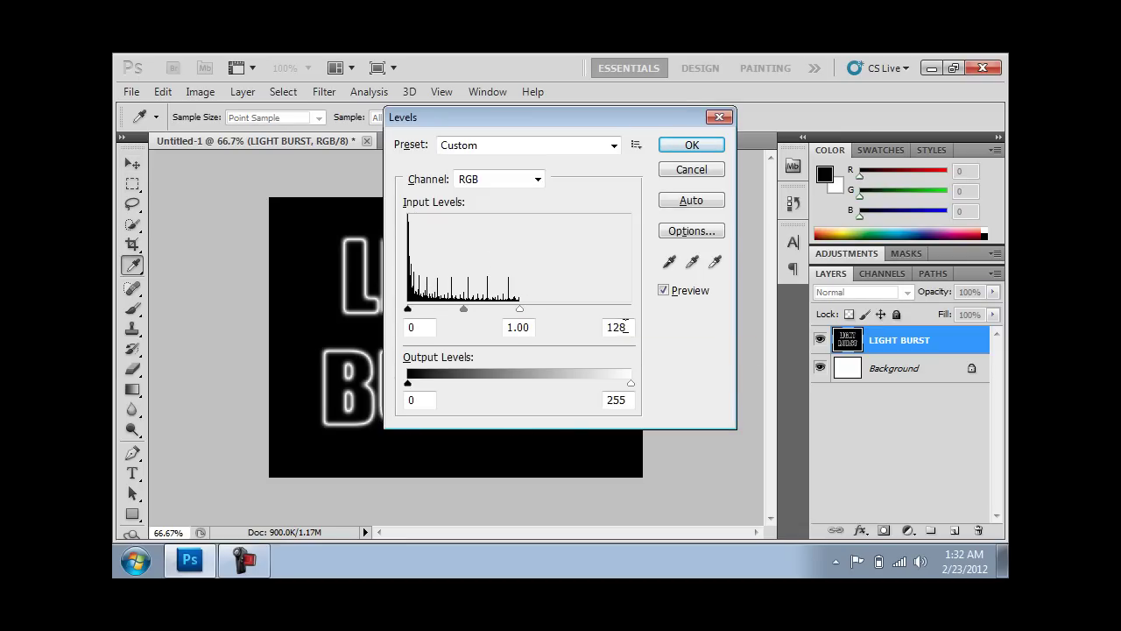
{"action": "left_click", "coordinate": [684, 145]}
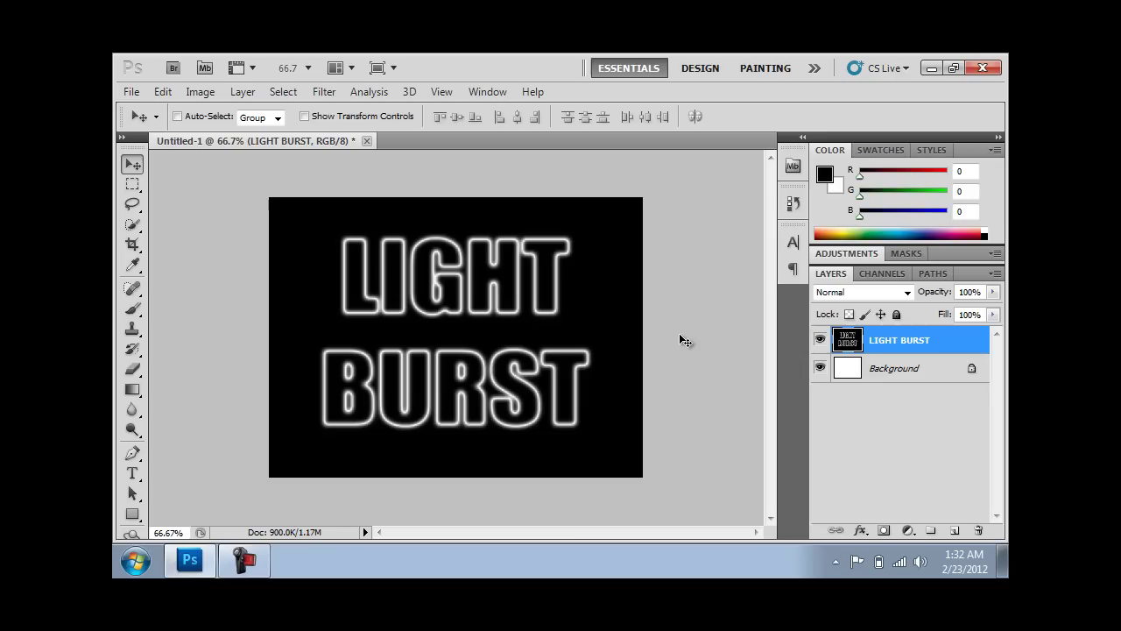
Duplicate the LIGHT BURST layer with Ctrl+J, creating an active LIGHT BURST copy
{"action": "key", "text": "ctrl+j"}
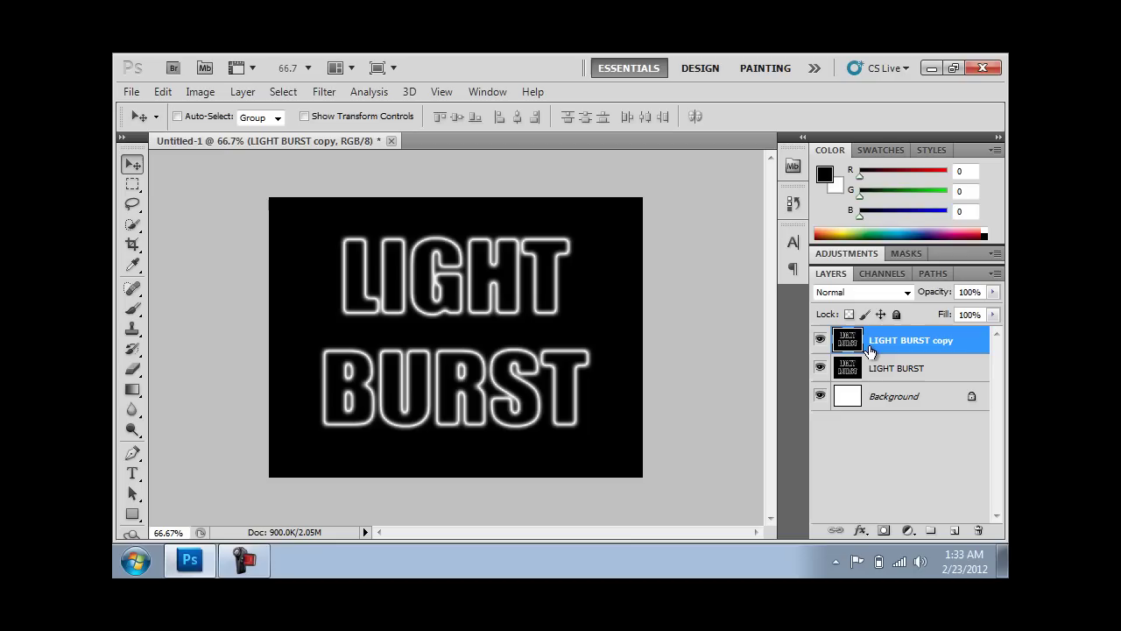
{"action": "left_click", "coordinate": [320, 93]}
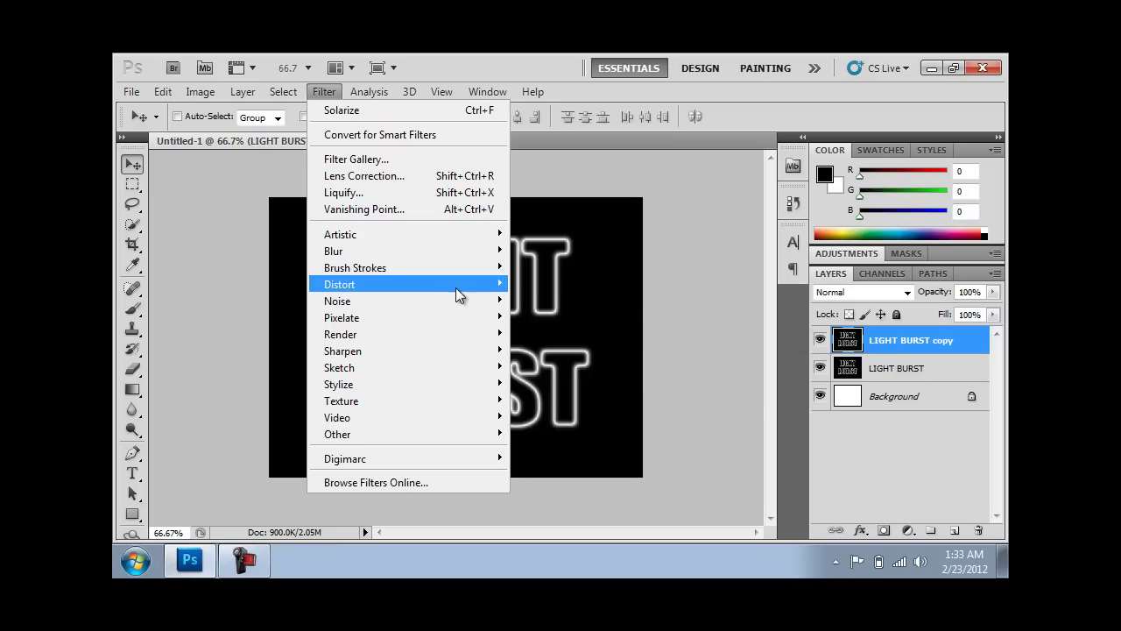
{"action": "mouse_move", "coordinate": [340, 284]}
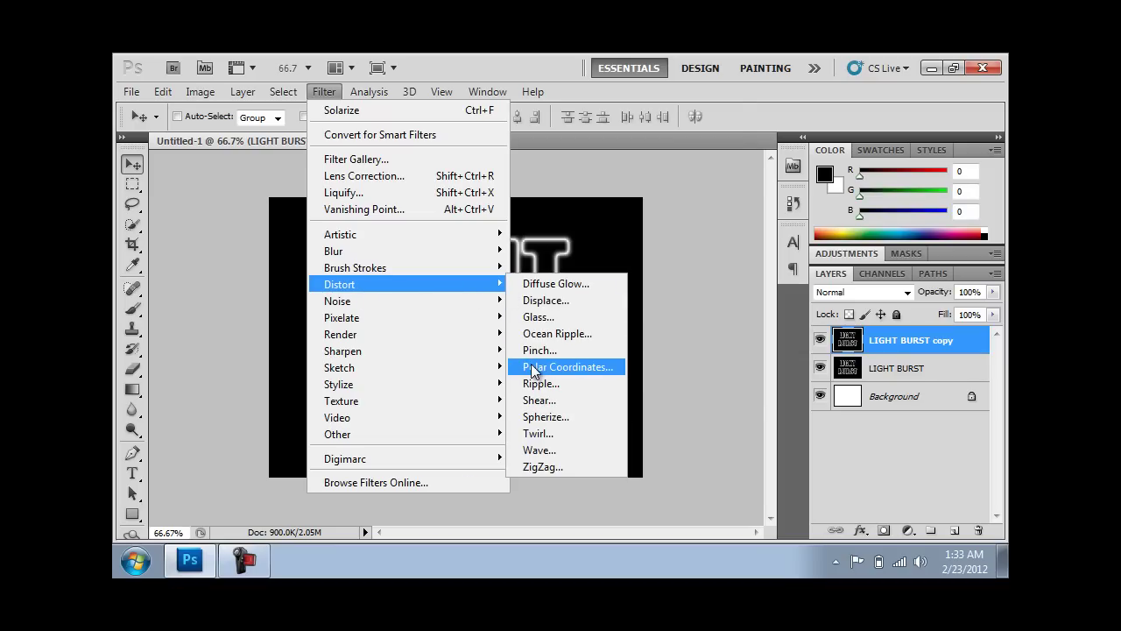
Apply Polar Coordinates (Polar to Rectangular) to the copy, then rotate the canvas 90° CW
{"action": "left_click", "coordinate": [533, 366]}
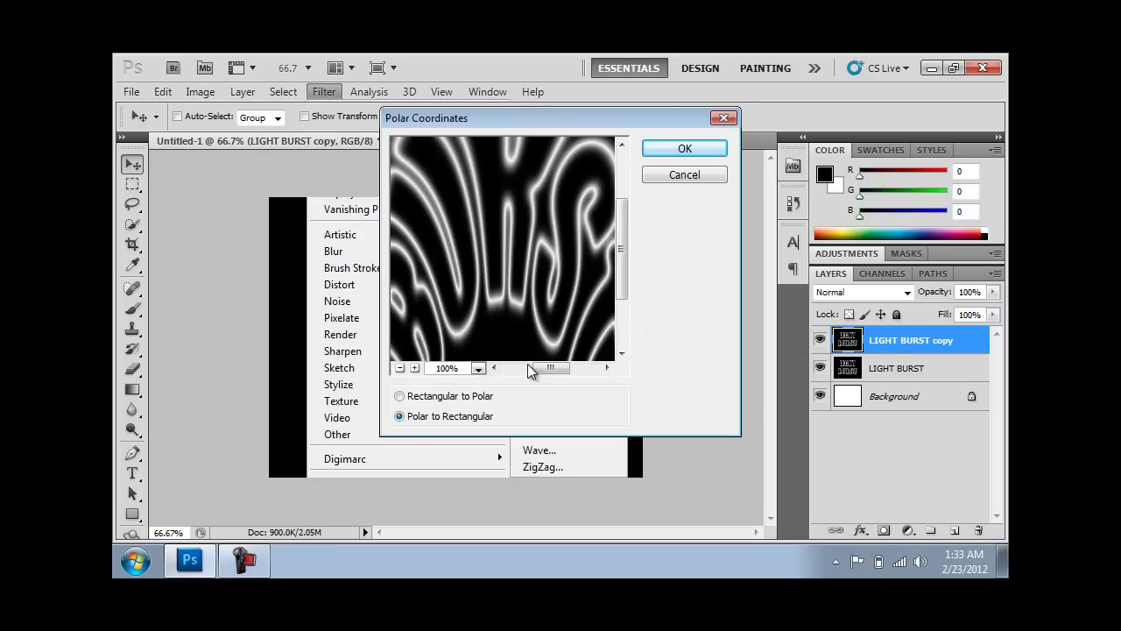
{"action": "left_click", "coordinate": [674, 147]}
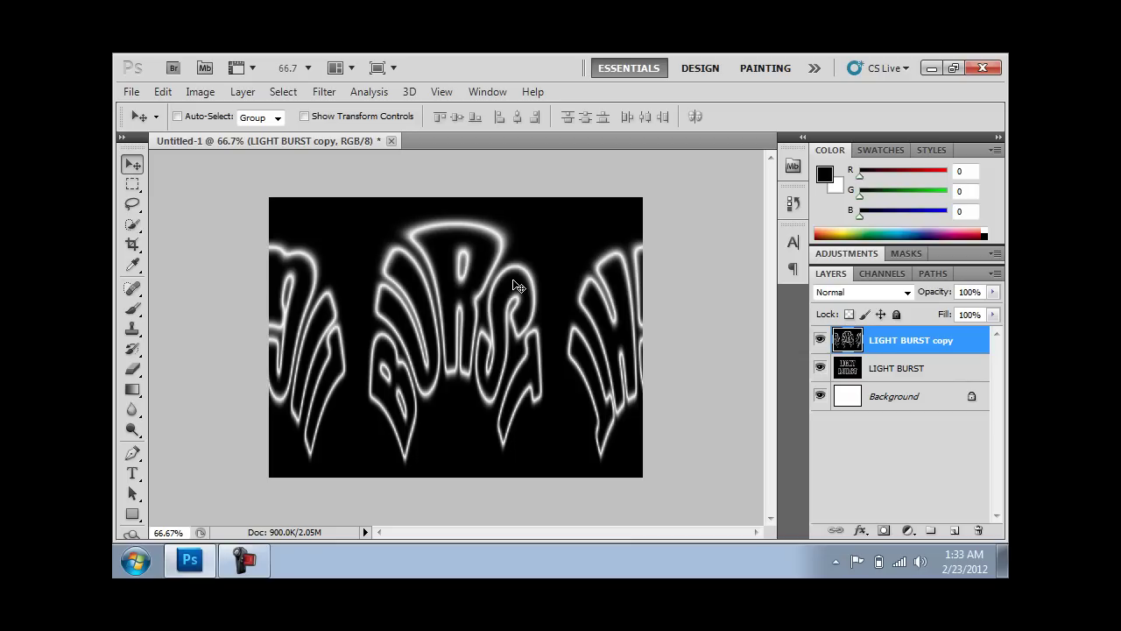
{"action": "left_click", "coordinate": [321, 96]}
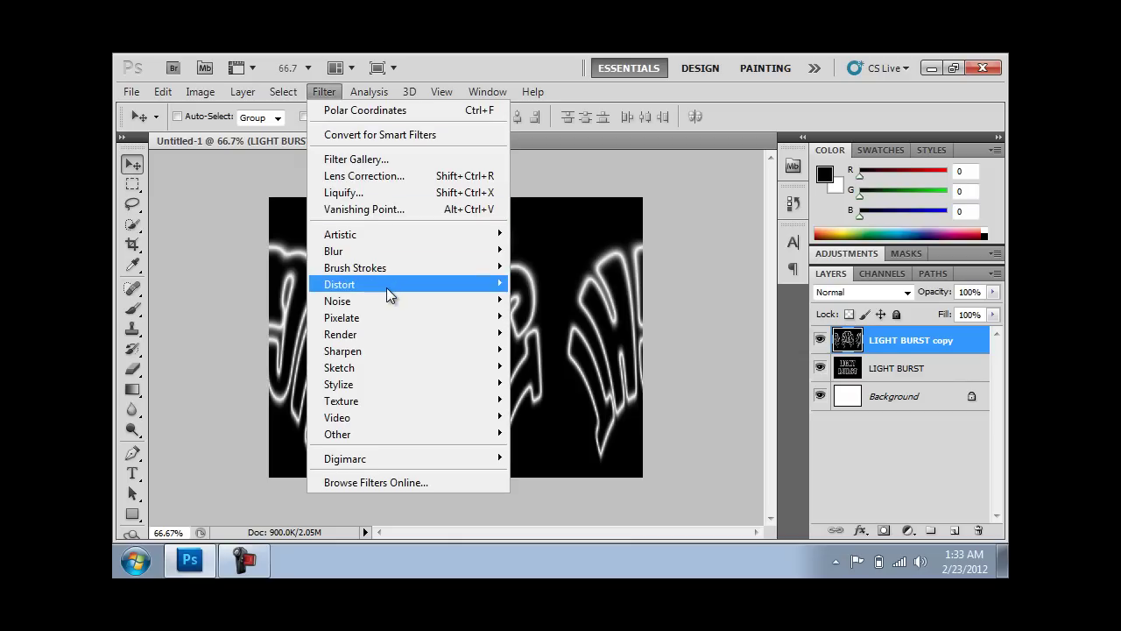
{"action": "mouse_move", "coordinate": [340, 283]}
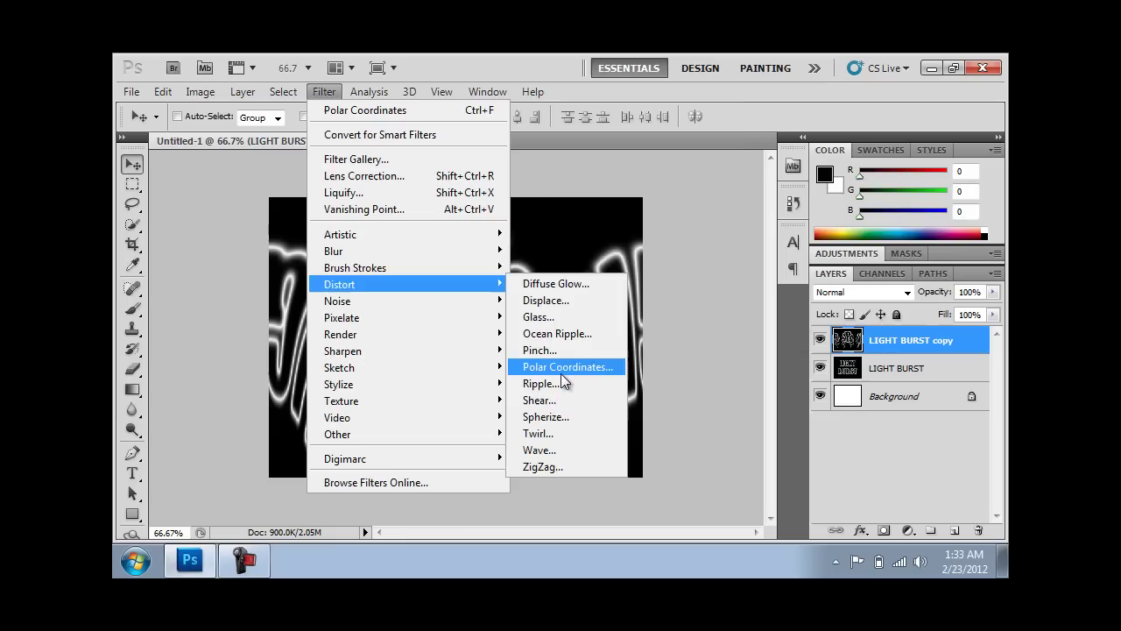
{"action": "left_click", "coordinate": [561, 368]}
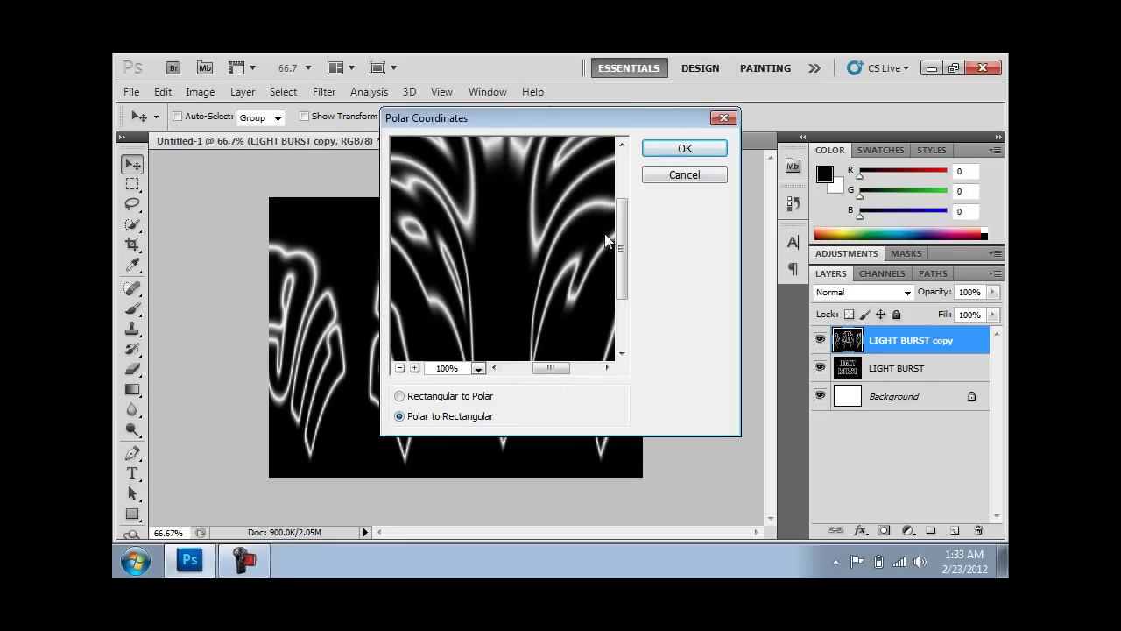
{"action": "left_click", "coordinate": [692, 148]}
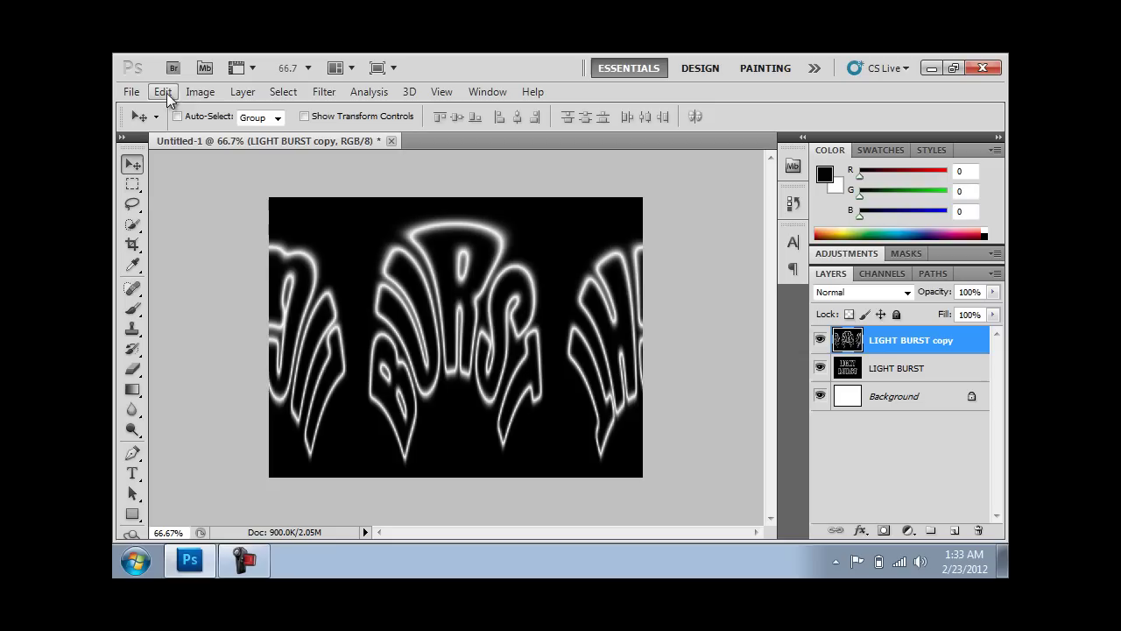
{"action": "left_click", "coordinate": [196, 93]}
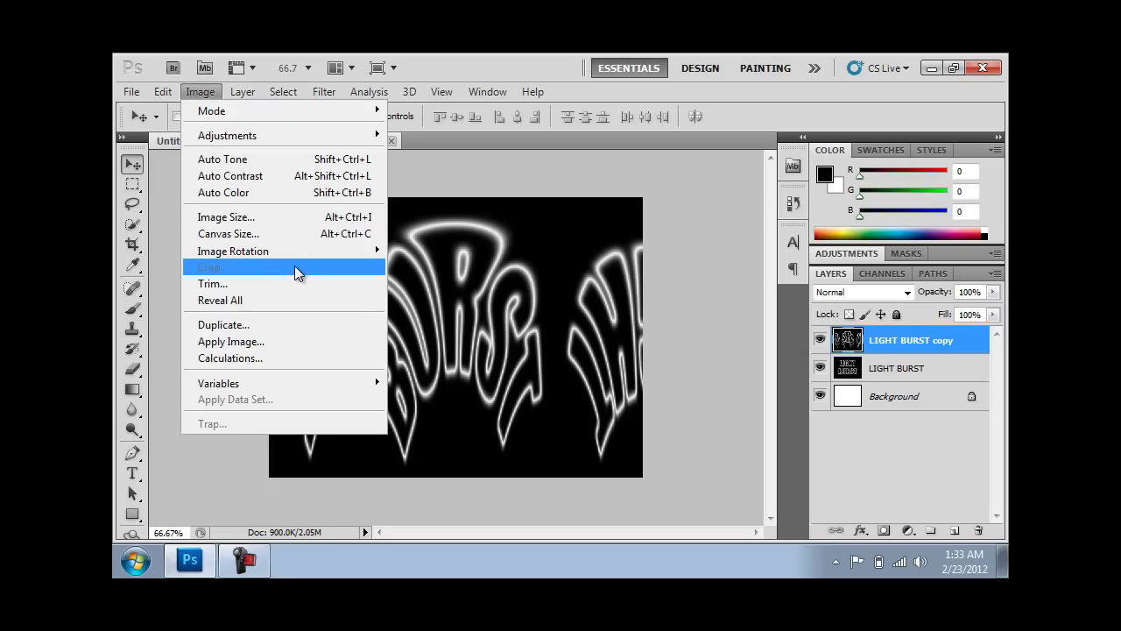
{"action": "mouse_move", "coordinate": [233, 251]}
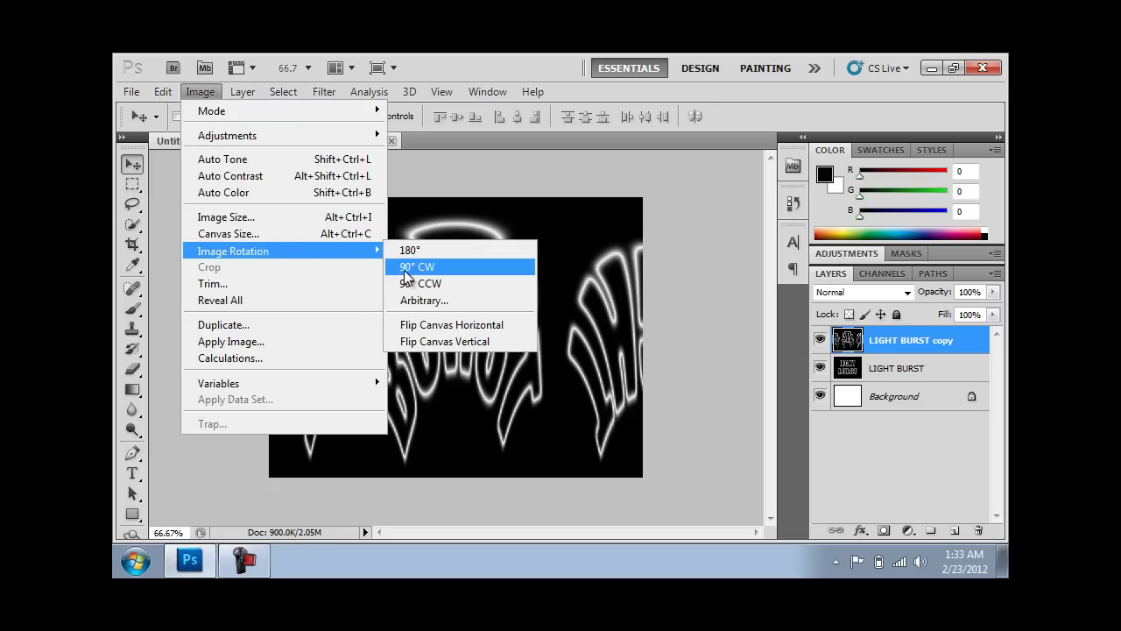
{"action": "left_click", "coordinate": [405, 267]}
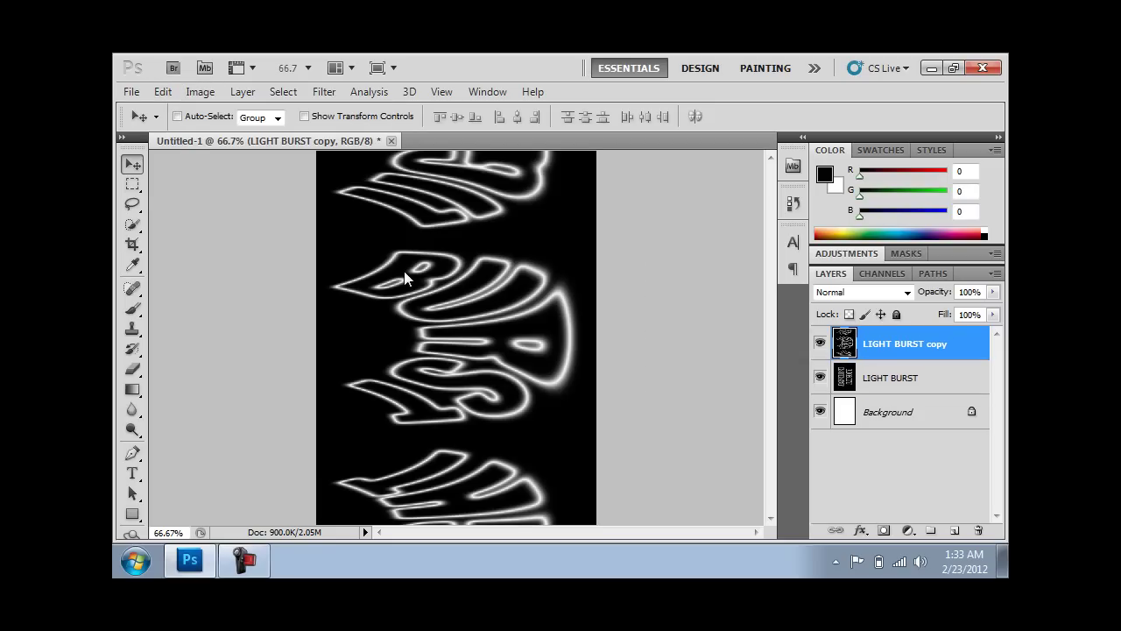
Apply the Wind filter (Wind method, from the right) to the rotated copy
{"action": "left_click", "coordinate": [333, 91]}
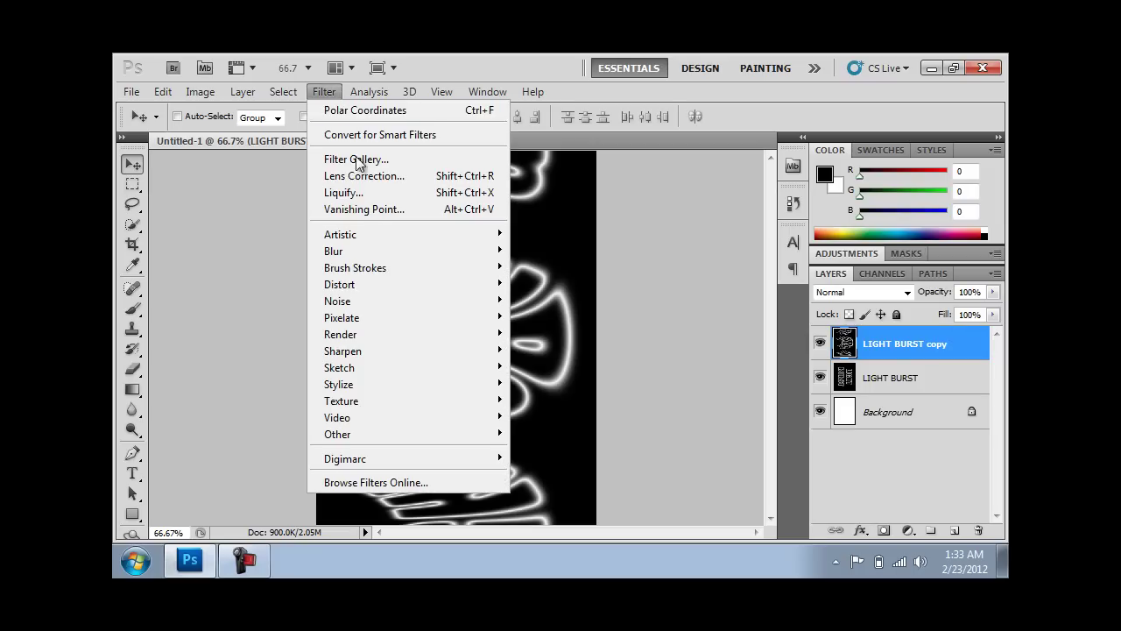
{"action": "mouse_move", "coordinate": [339, 384]}
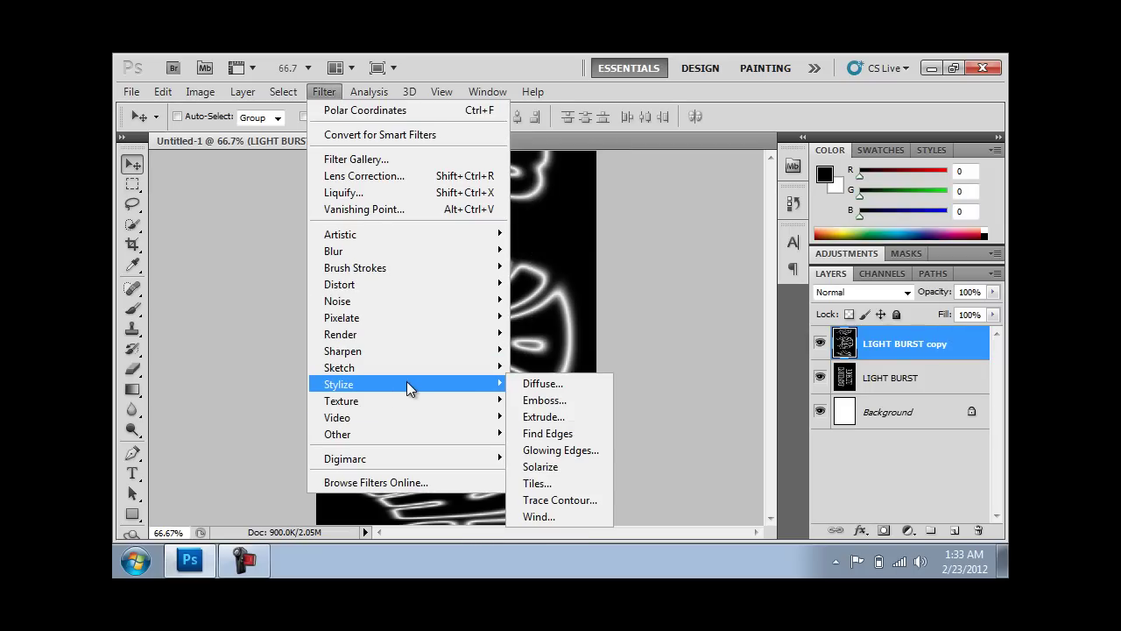
{"action": "left_click", "coordinate": [548, 517]}
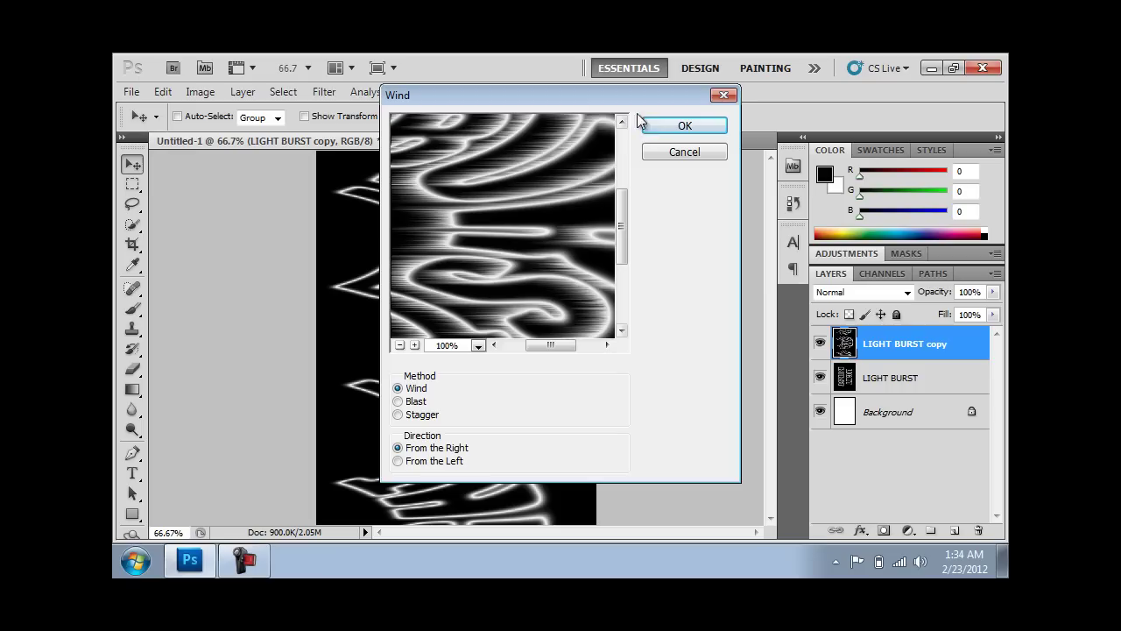
{"action": "left_click", "coordinate": [657, 127]}
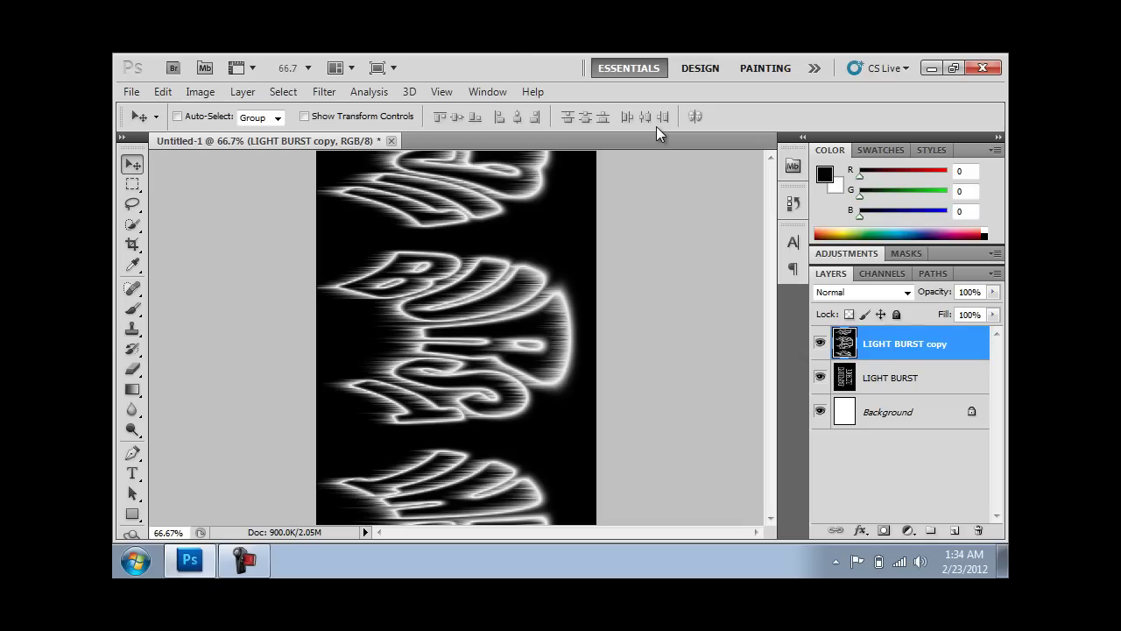
Undo the previous Wind pass and invert the image to a white background
{"action": "left_click", "coordinate": [165, 93]}
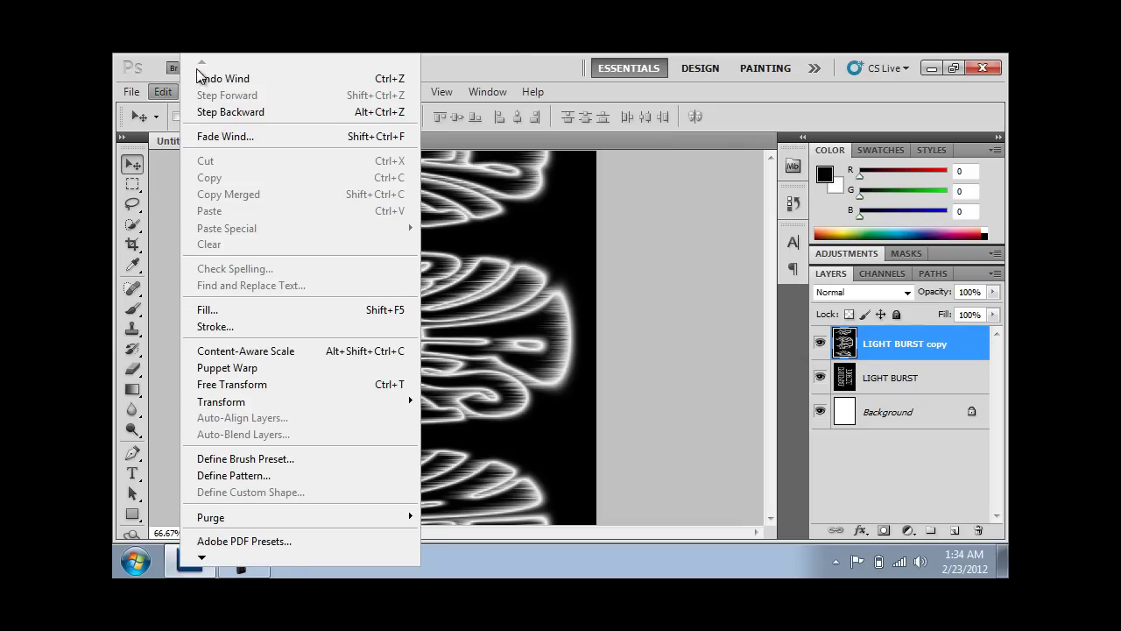
{"action": "left_click", "coordinate": [198, 76]}
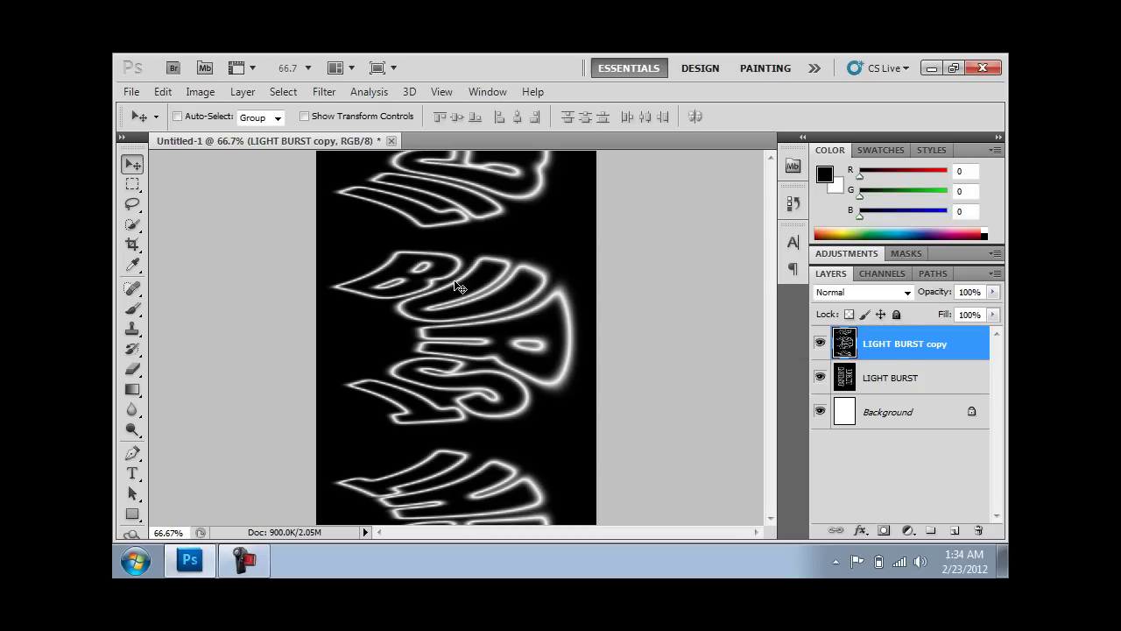
{"action": "key", "text": "ctrl+i"}
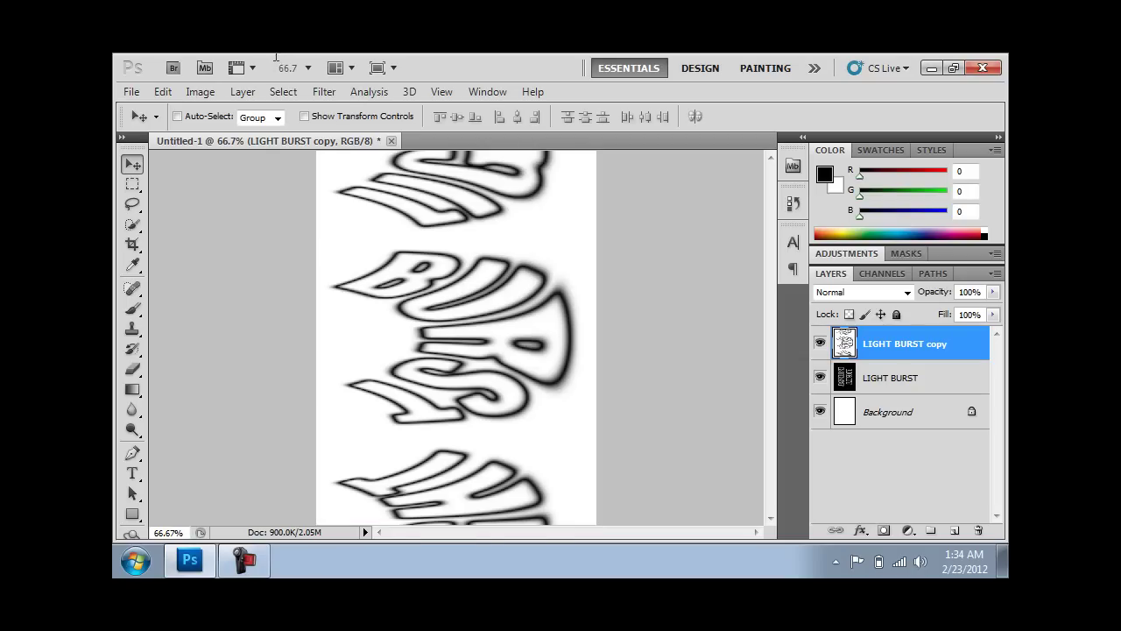
Apply the Stylize Wind filter twice to the inverted text
{"action": "left_click", "coordinate": [322, 92]}
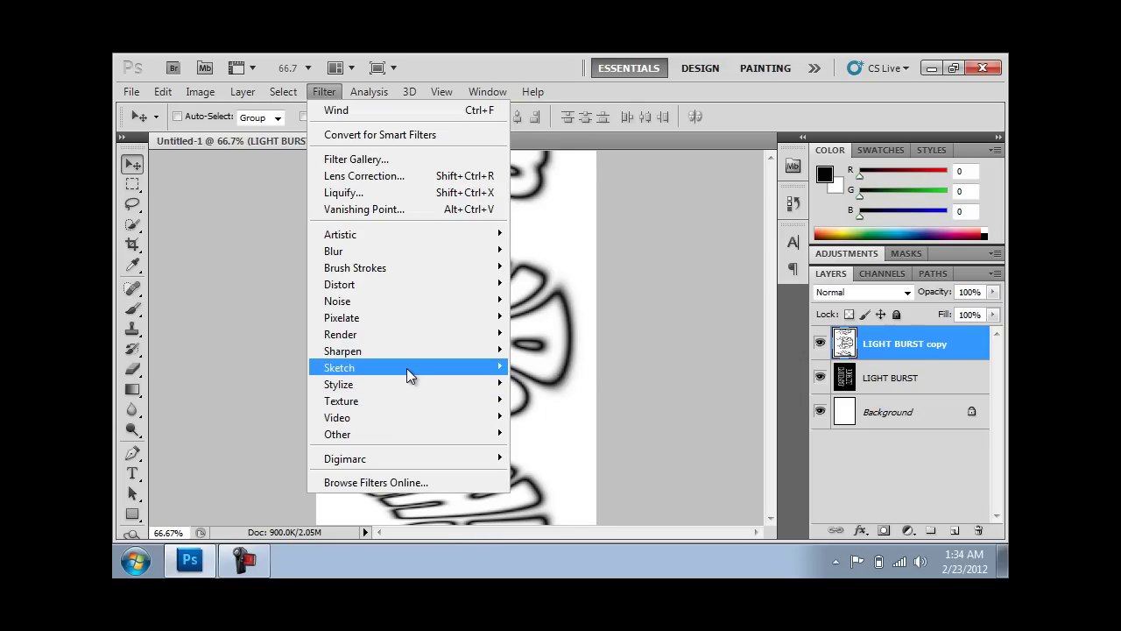
{"action": "mouse_move", "coordinate": [338, 383]}
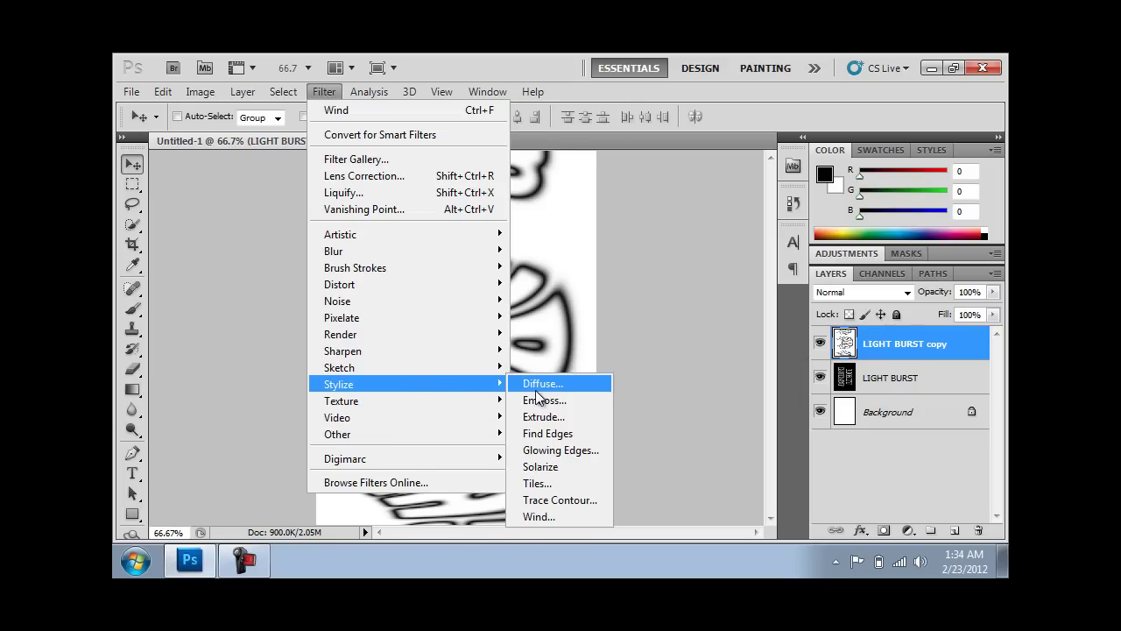
{"action": "left_click", "coordinate": [539, 517]}
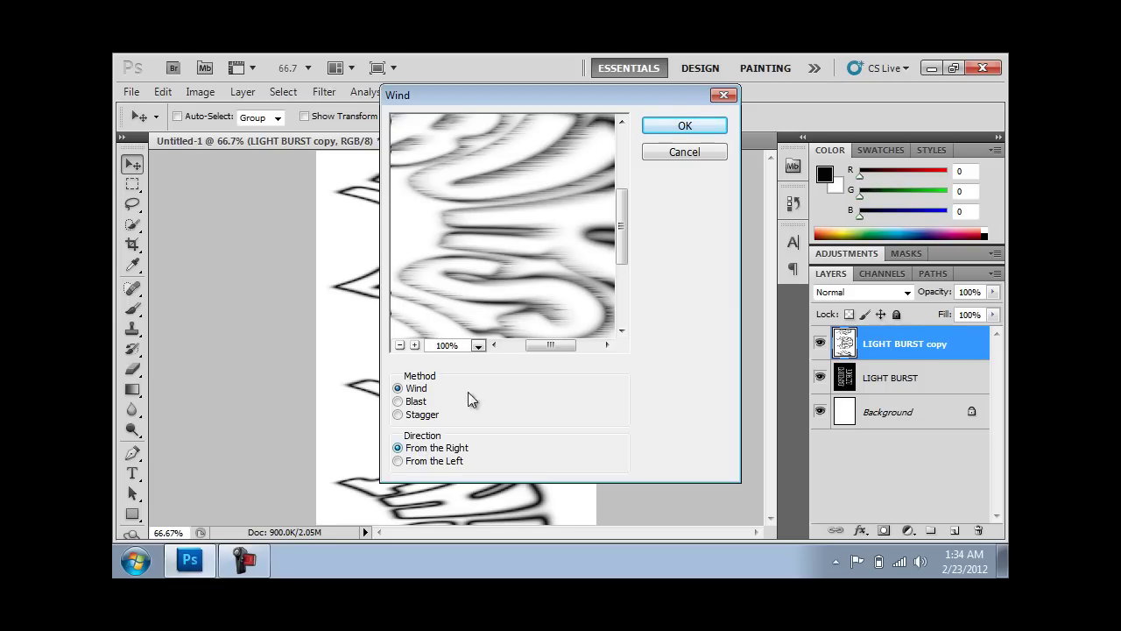
{"action": "left_click", "coordinate": [664, 127]}
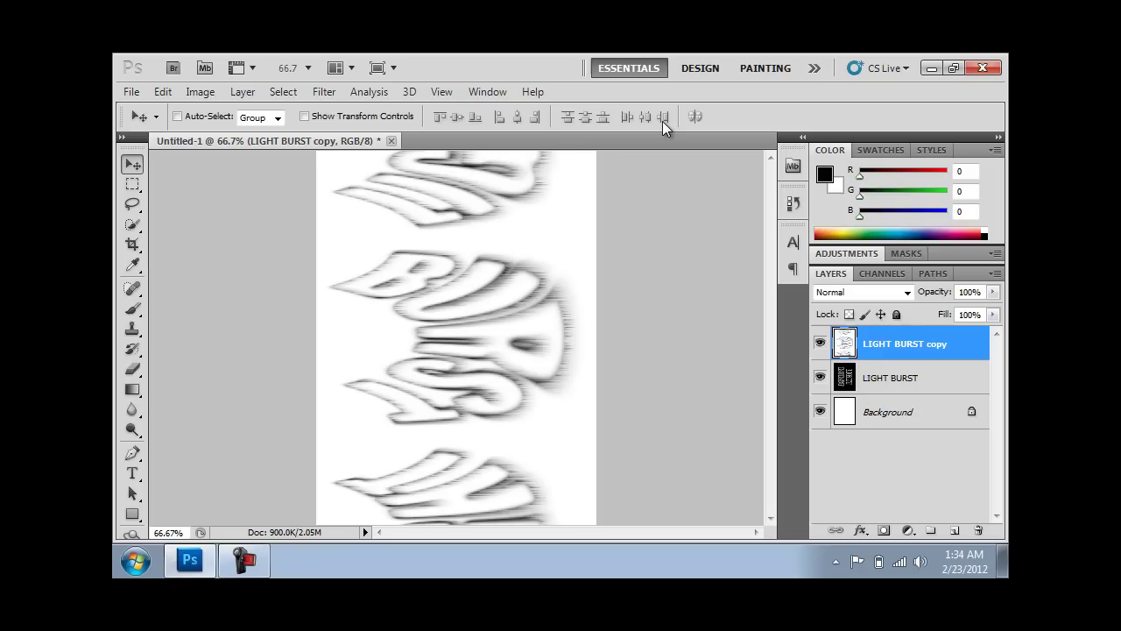
{"action": "key", "text": "ctrl+f"}
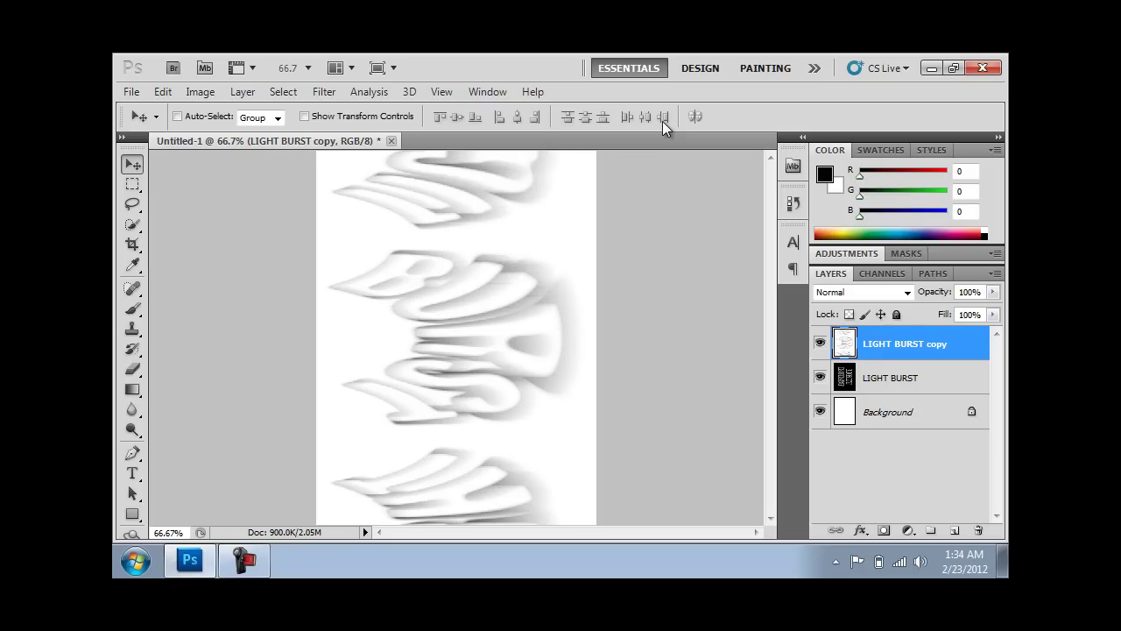
Invert back to a black background and apply two more Wind passes
{"action": "key", "text": "ctrl+i"}
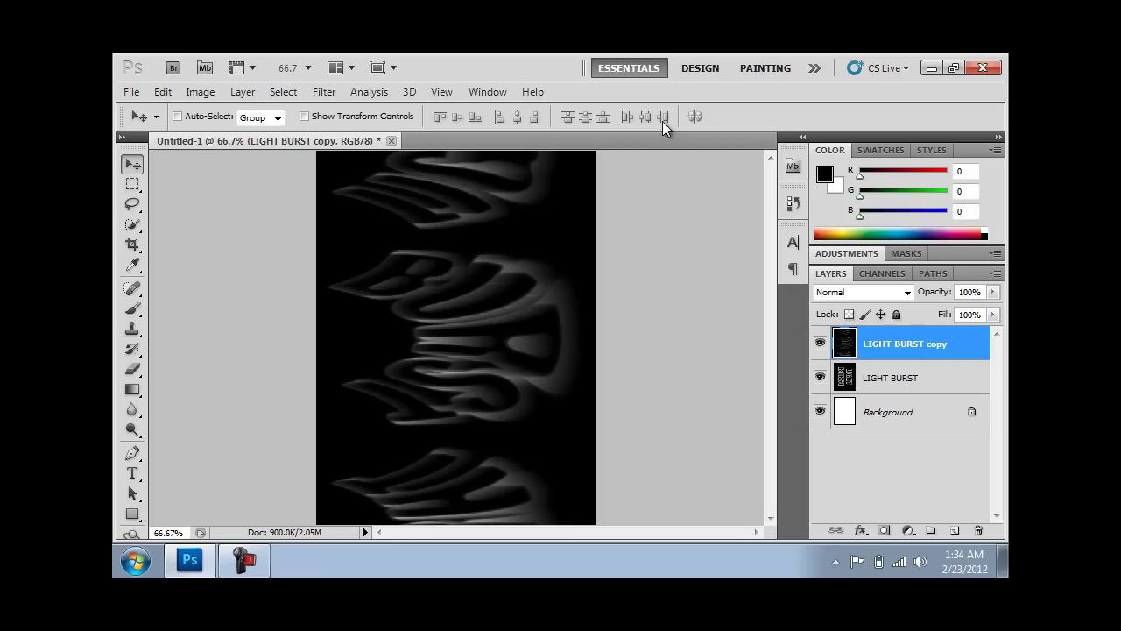
{"action": "key", "text": "ctrl+f"}
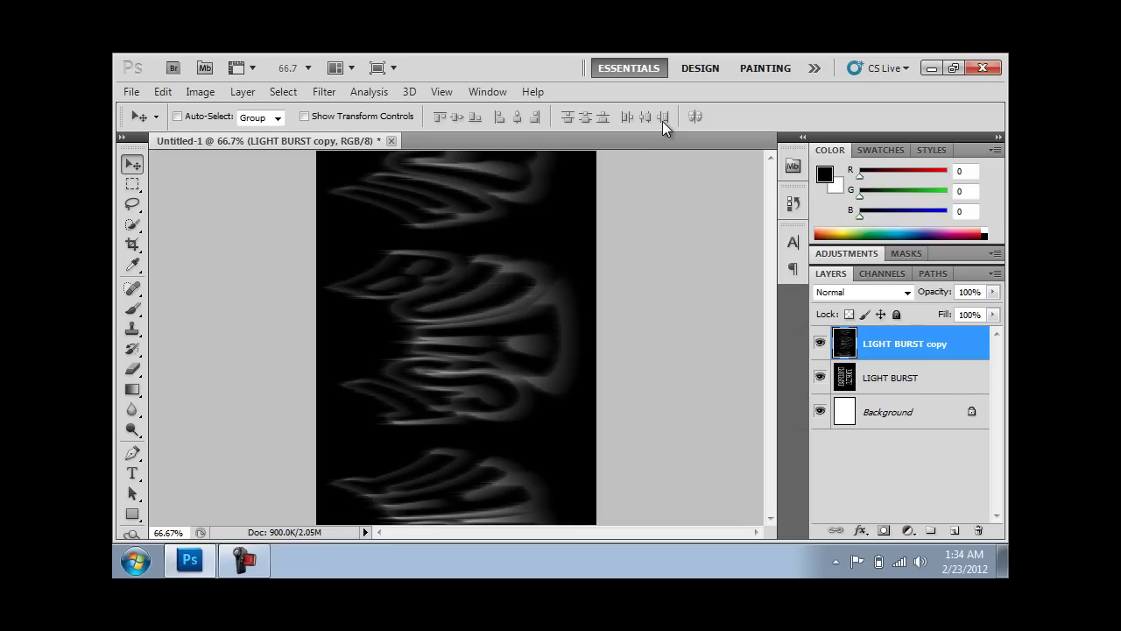
{"action": "key", "text": "ctrl+f"}
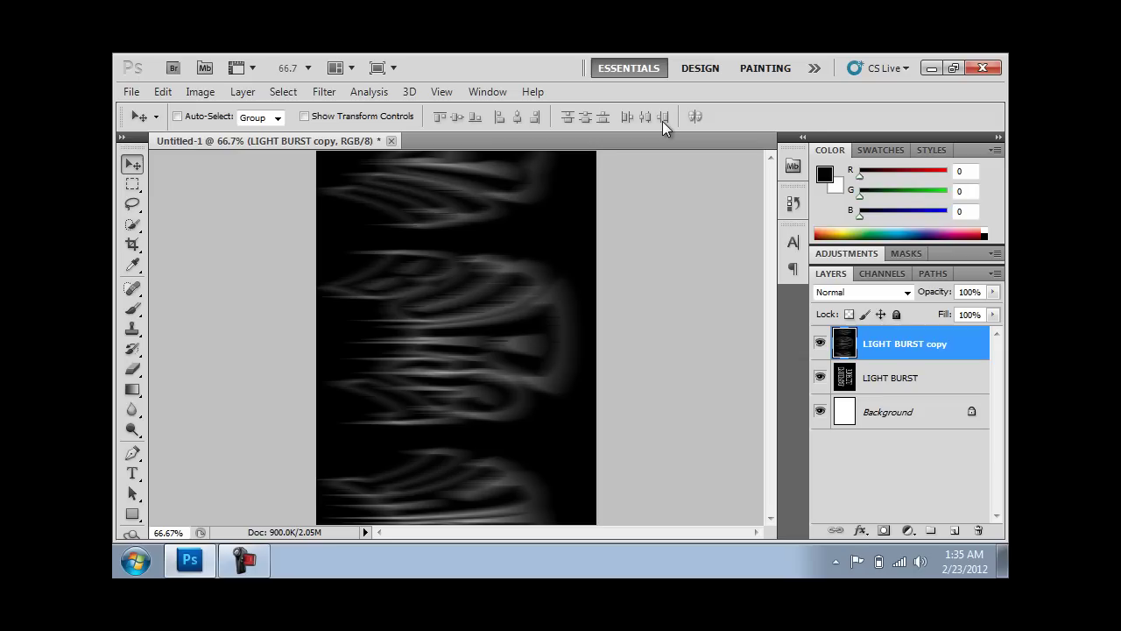
Reapply the Wind filter once more to thicken and brighten the sideways streaks
{"action": "key", "text": "ctrl+f"}
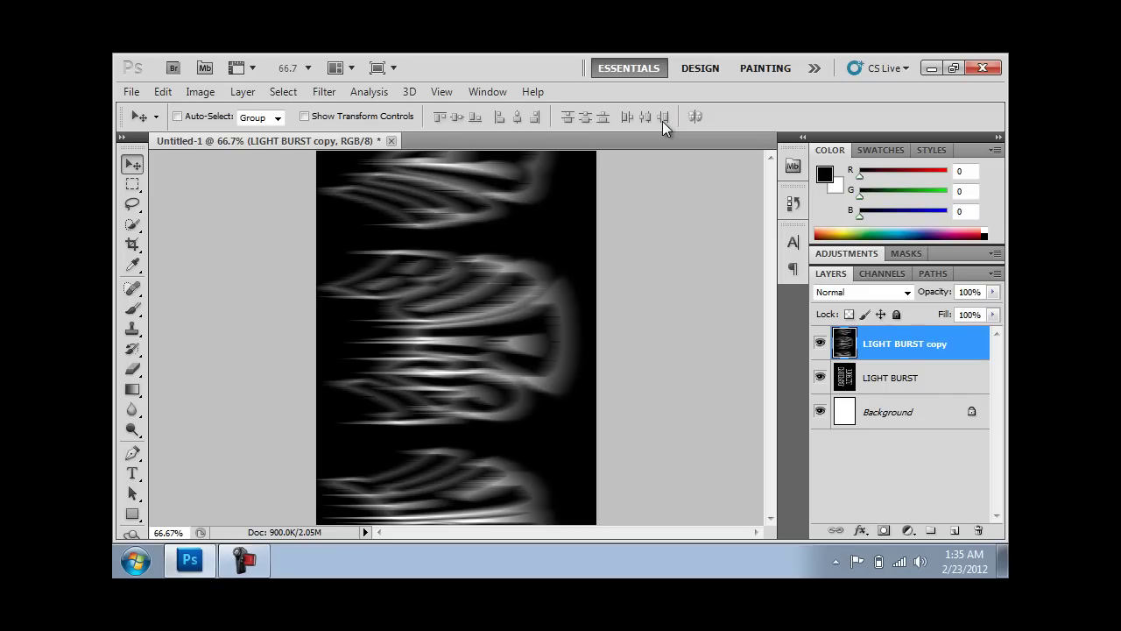
{"action": "left_click", "coordinate": [198, 95]}
{"action": "mouse_move", "coordinate": [233, 251]}
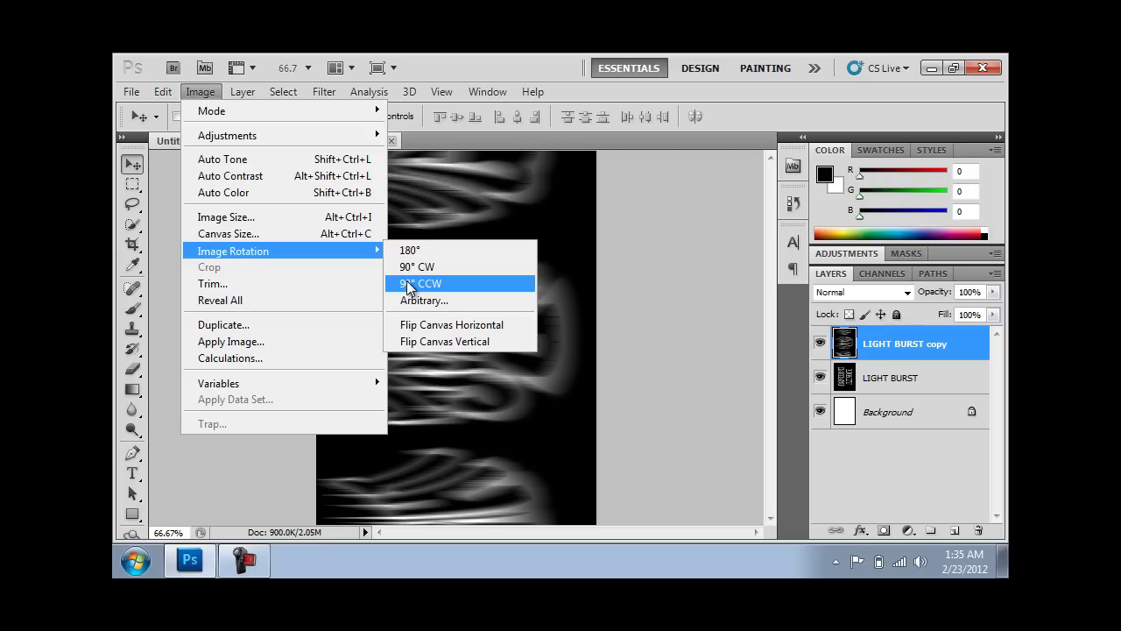
Rotate the canvas 90° counter-clockwise so the streaks rise vertically
{"action": "left_click", "coordinate": [408, 285]}
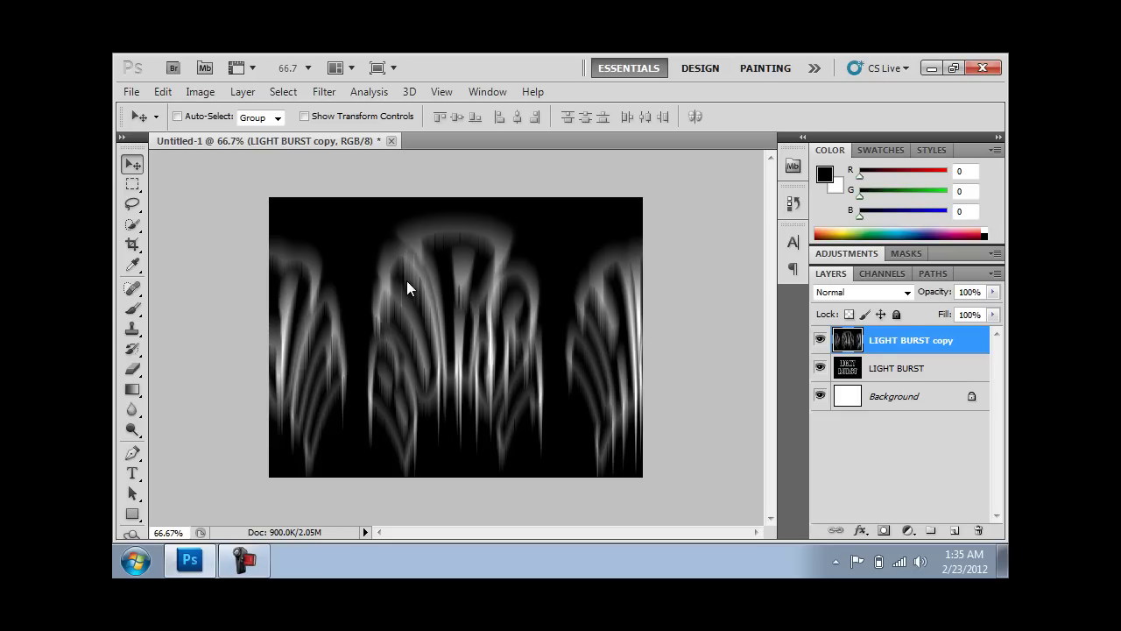
Apply Distort > Polar Coordinates with Rectangular to Polar to form radial light rays
{"action": "left_click", "coordinate": [318, 91]}
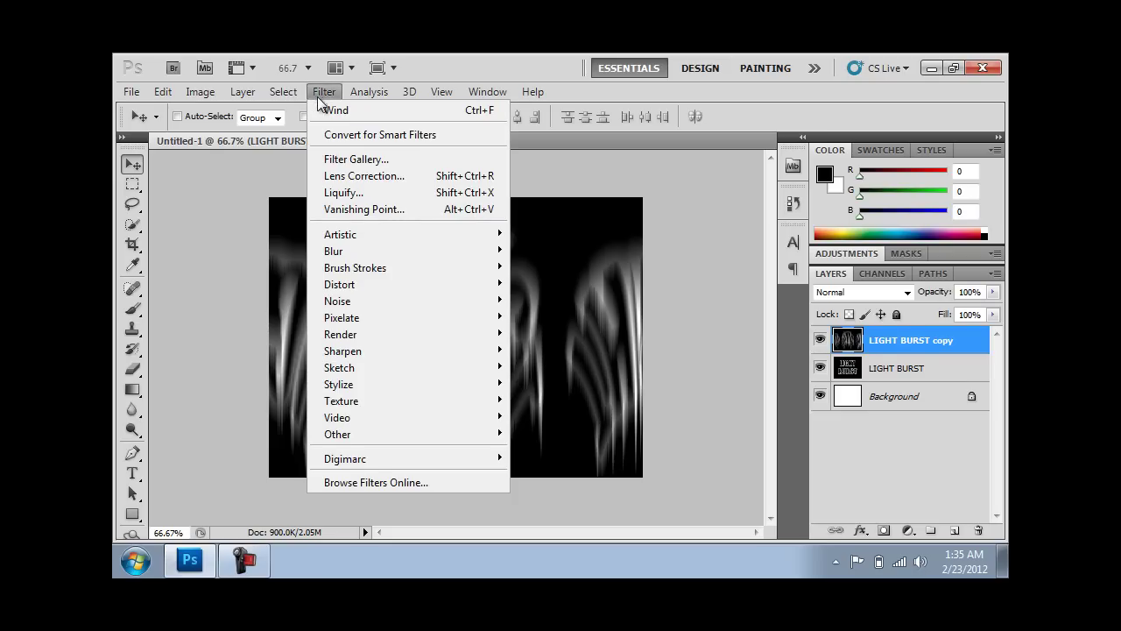
{"action": "mouse_move", "coordinate": [340, 283]}
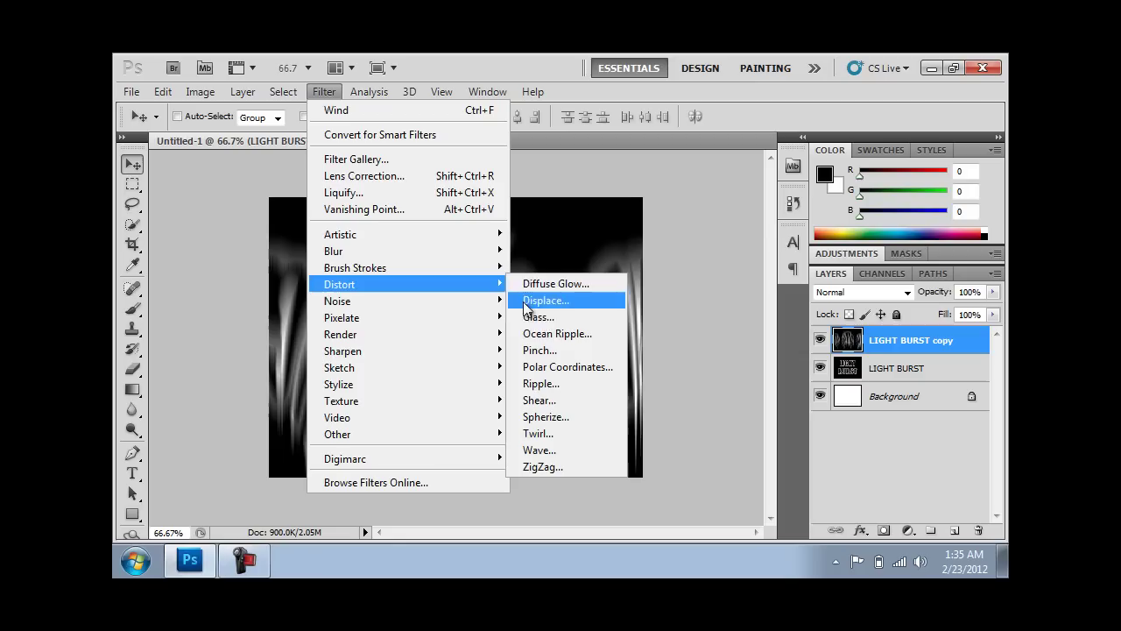
{"action": "left_click", "coordinate": [545, 362]}
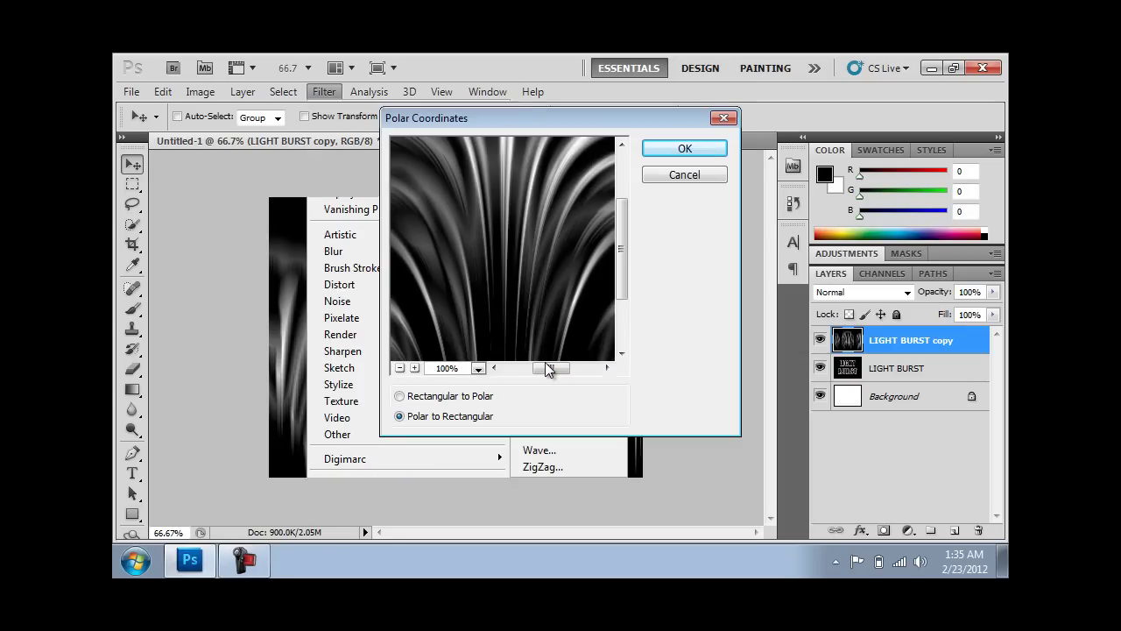
{"action": "left_click", "coordinate": [451, 394]}
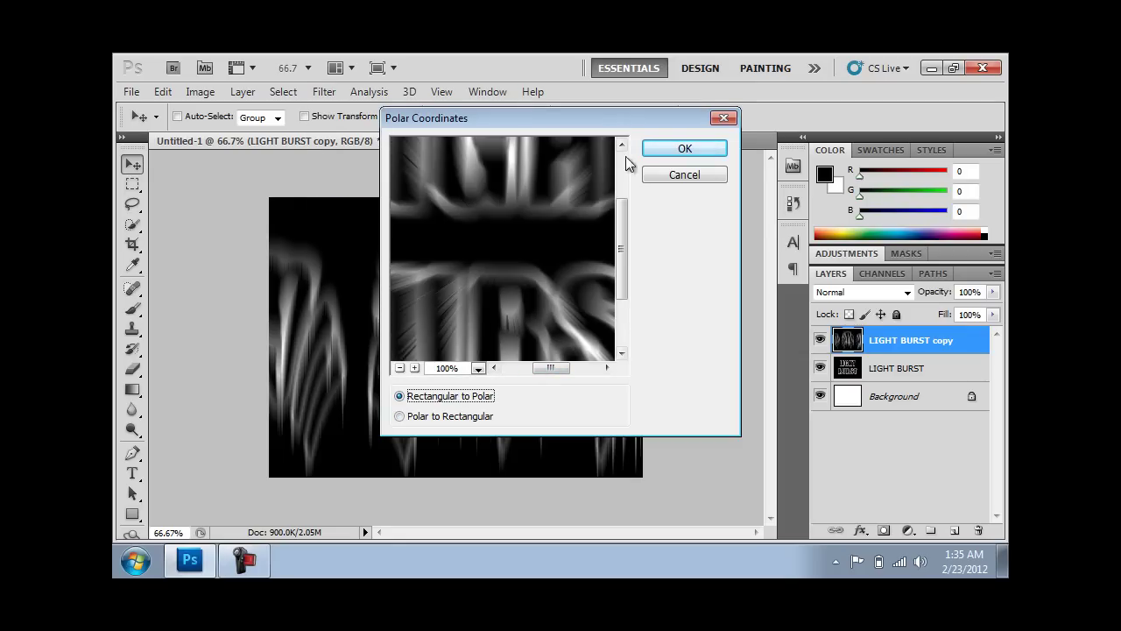
{"action": "left_click", "coordinate": [658, 151]}
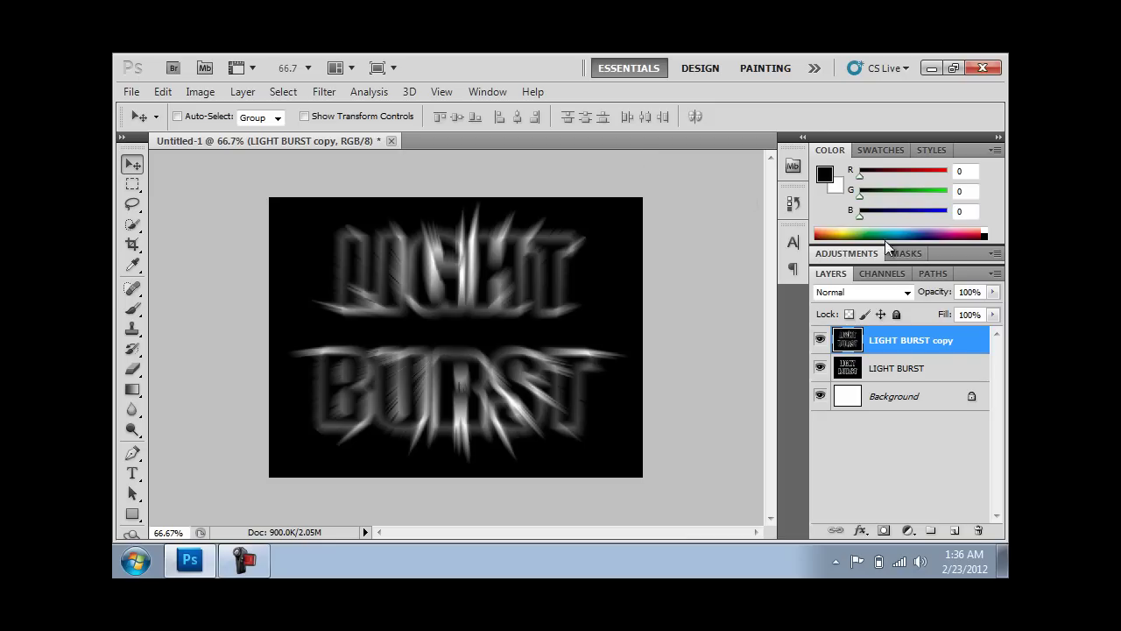
Set the LIGHT BURST copy layer's blend mode to Screen, after briefly trying Lighten
{"action": "left_click", "coordinate": [876, 291]}
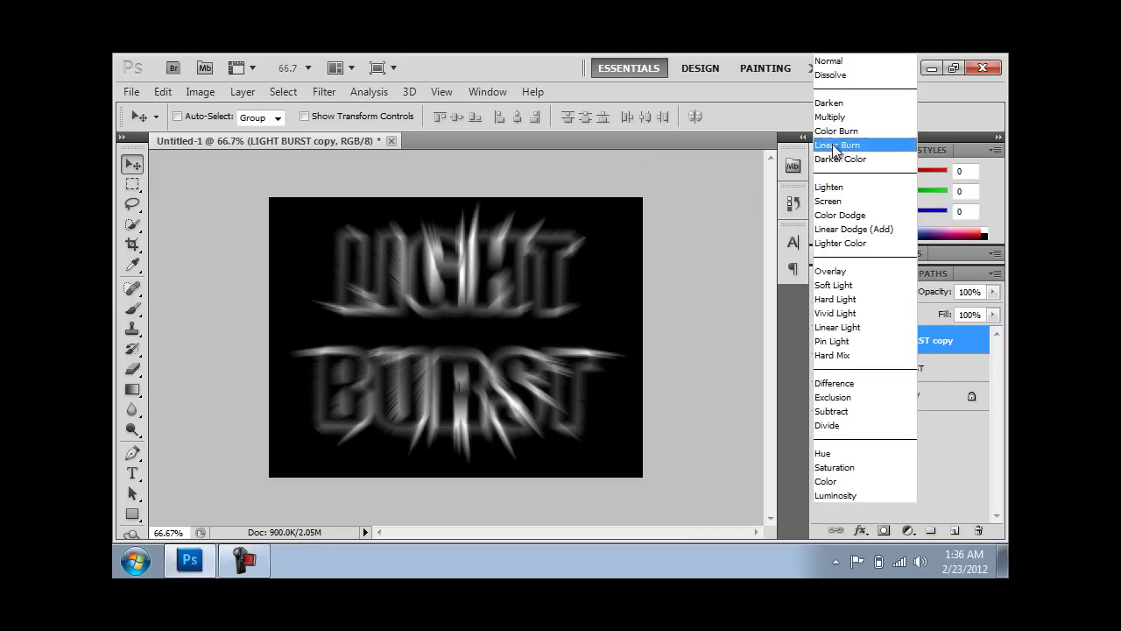
{"action": "left_click", "coordinate": [833, 187]}
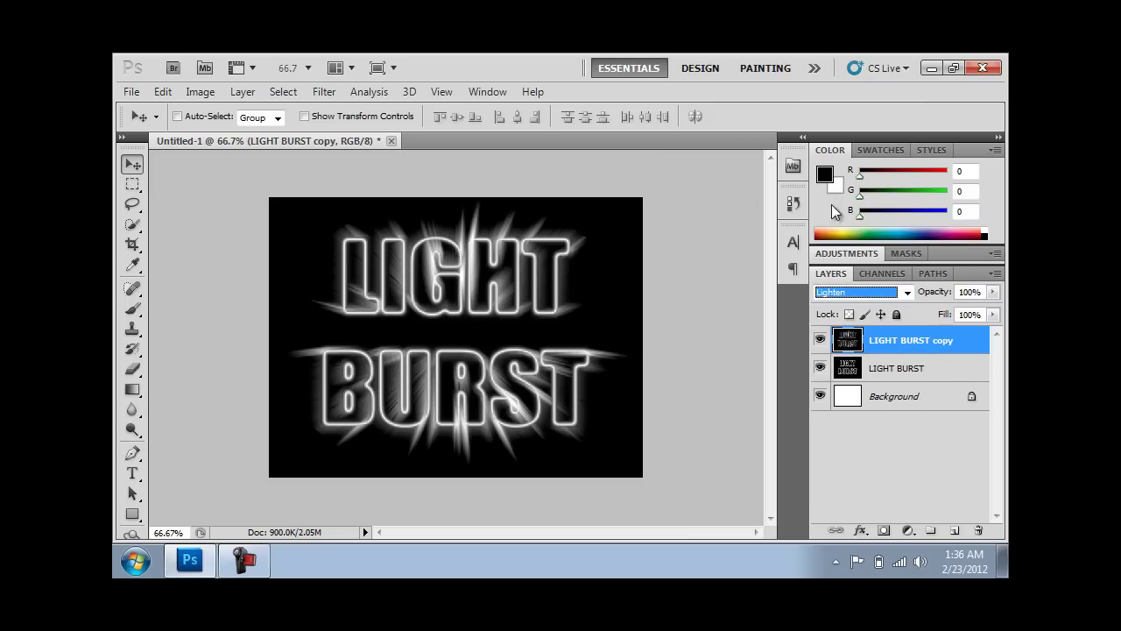
{"action": "left_click", "coordinate": [898, 291]}
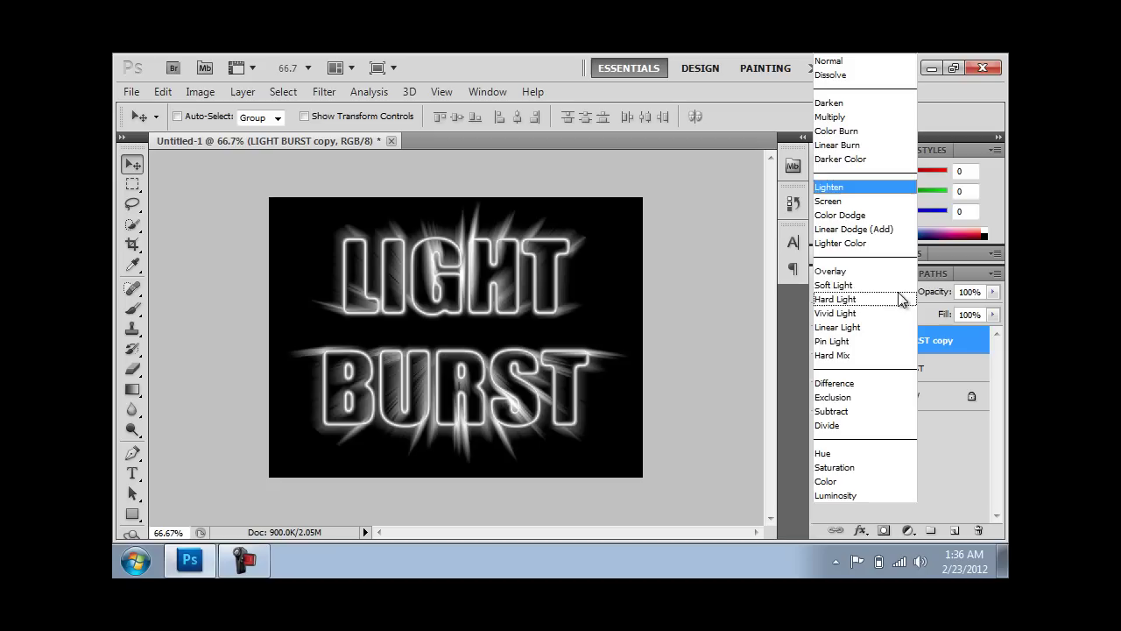
{"action": "left_click", "coordinate": [828, 202]}
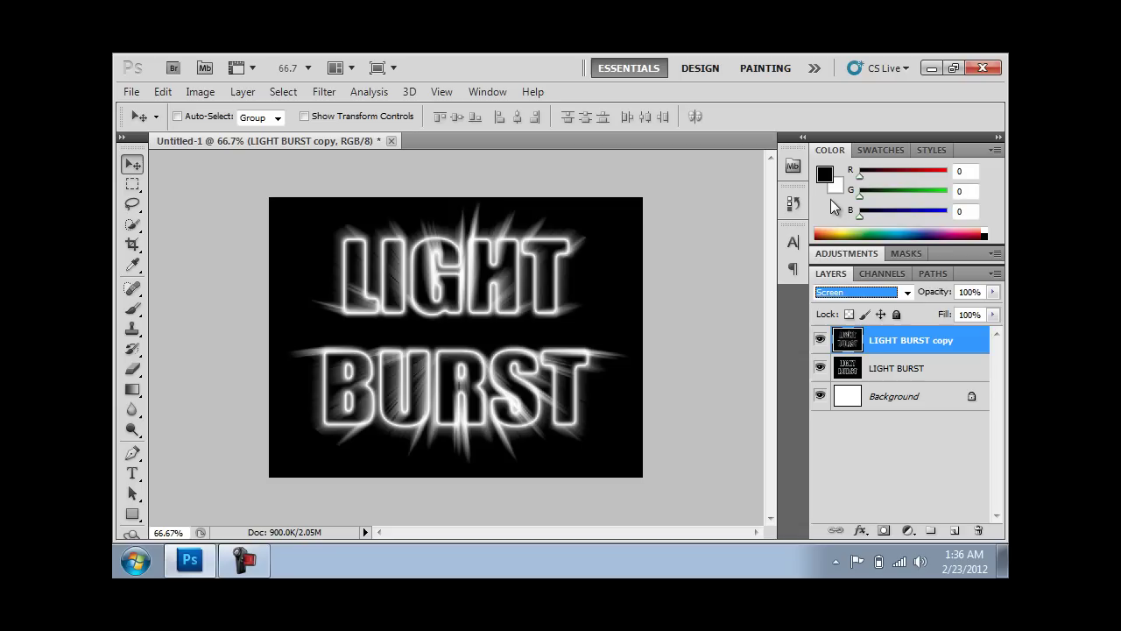
Add a Gradient Fill layer using the black-to-white preset and open its Gradient Editor
{"action": "left_click", "coordinate": [910, 532]}
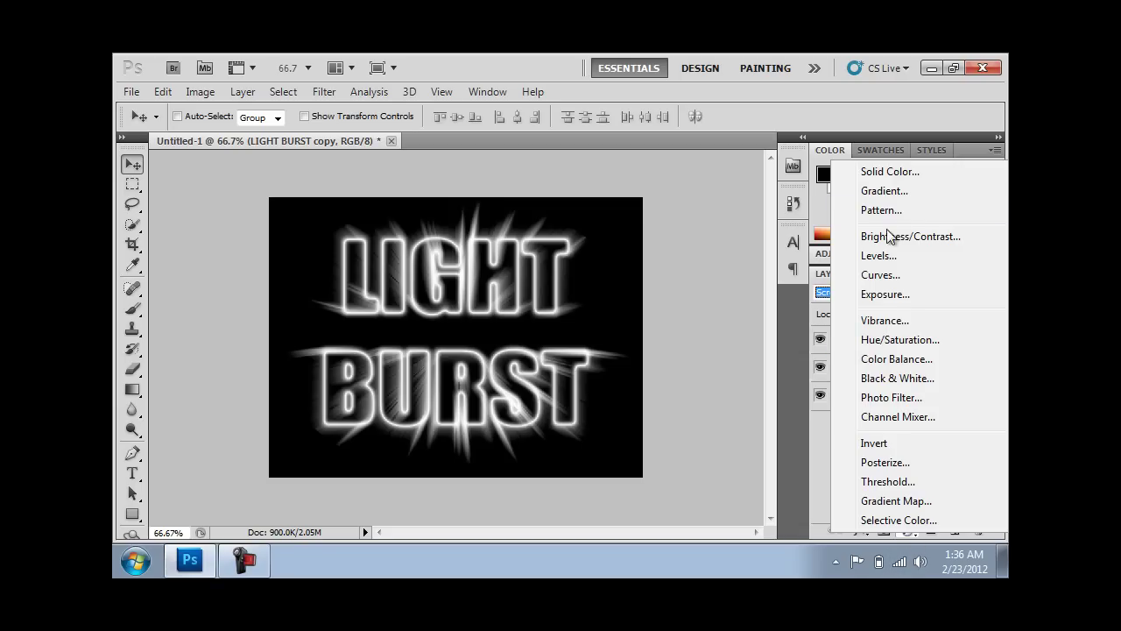
{"action": "left_click", "coordinate": [883, 192]}
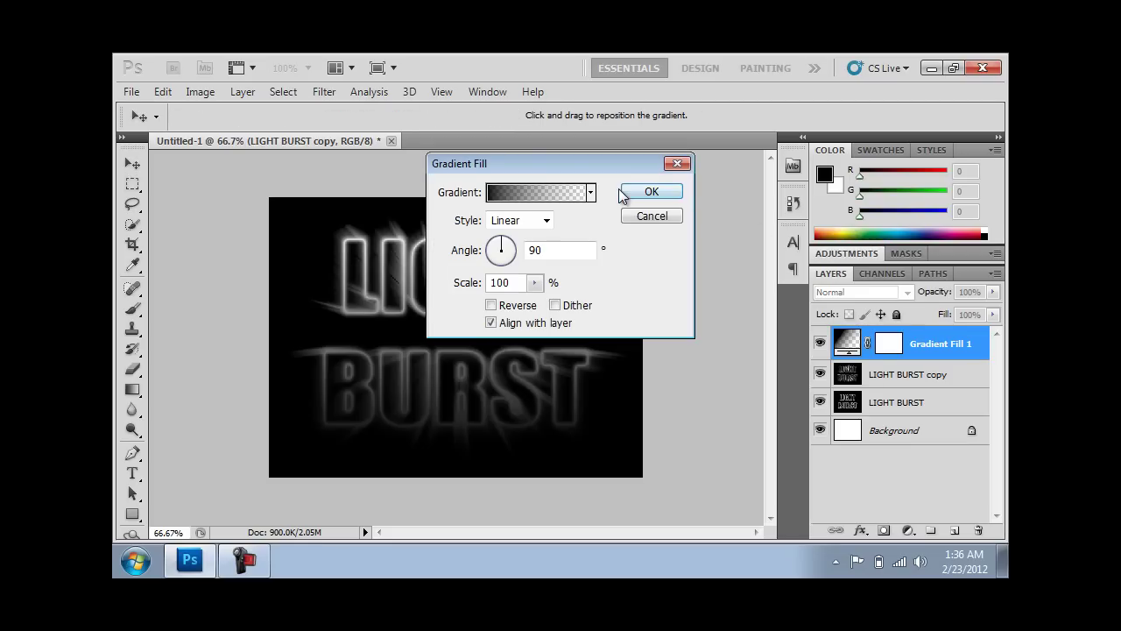
{"action": "left_click", "coordinate": [591, 192]}
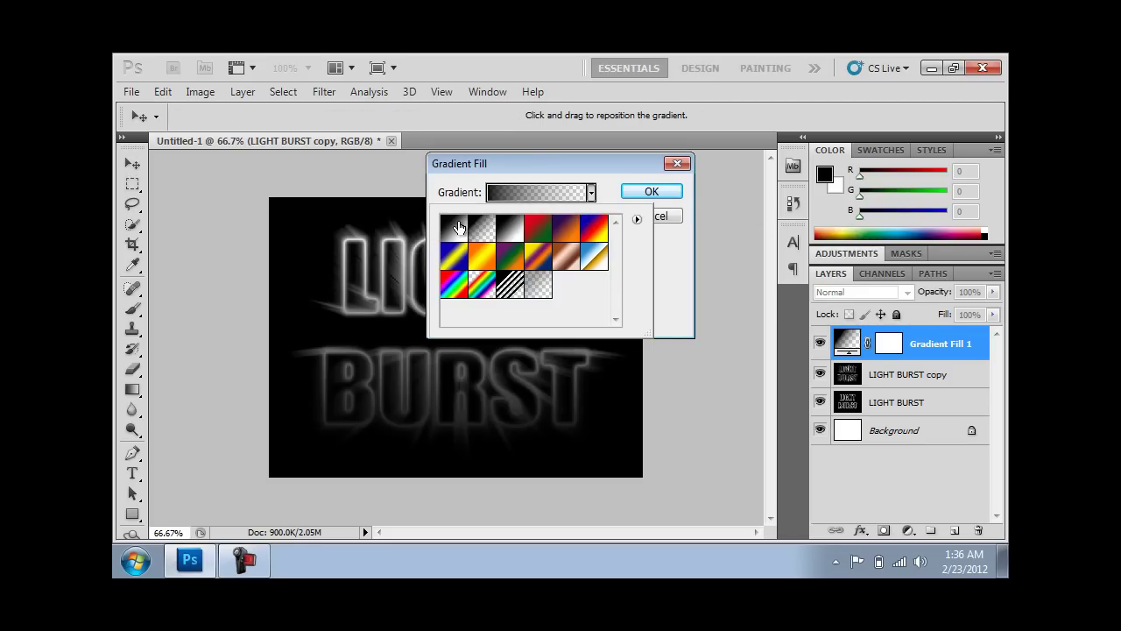
{"action": "left_click", "coordinate": [454, 228]}
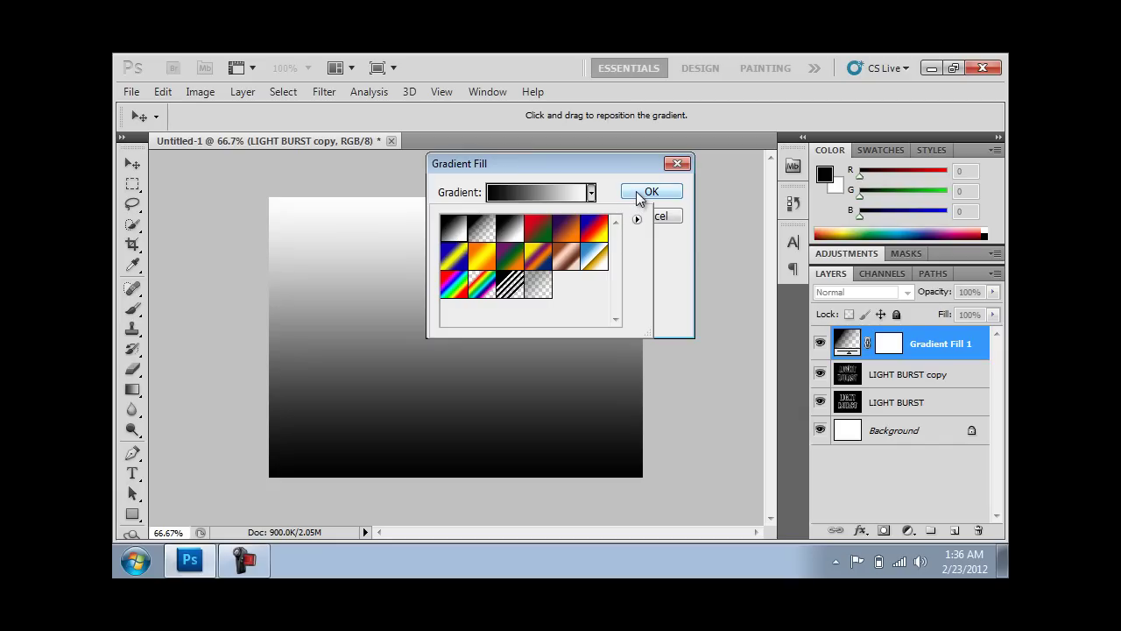
{"action": "double_click", "coordinate": [461, 232]}
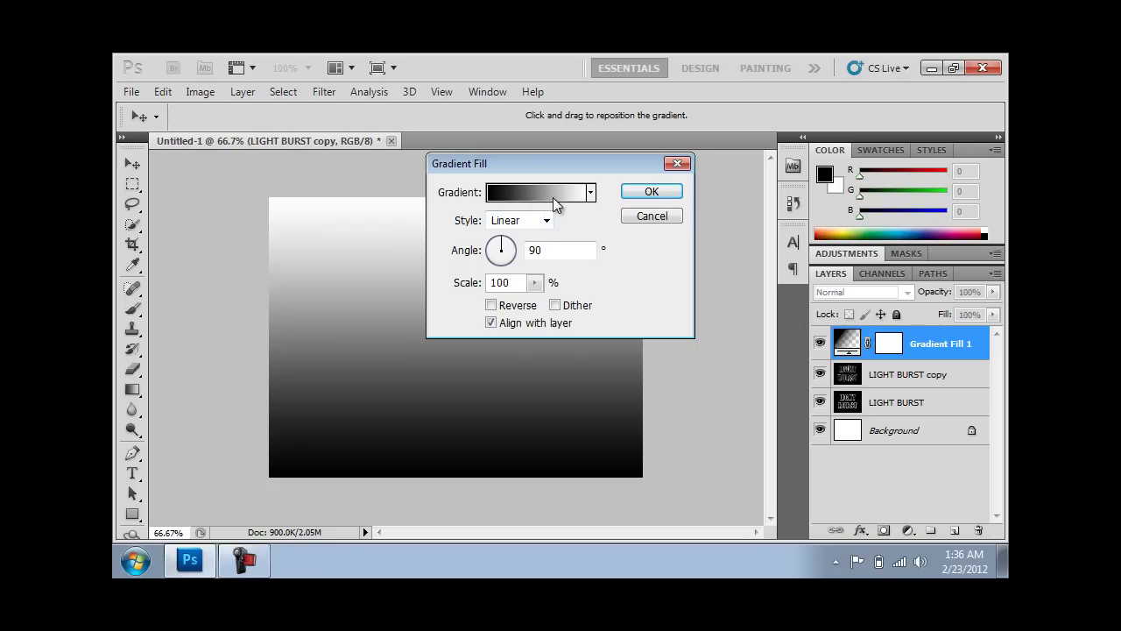
{"action": "left_click", "coordinate": [552, 194]}
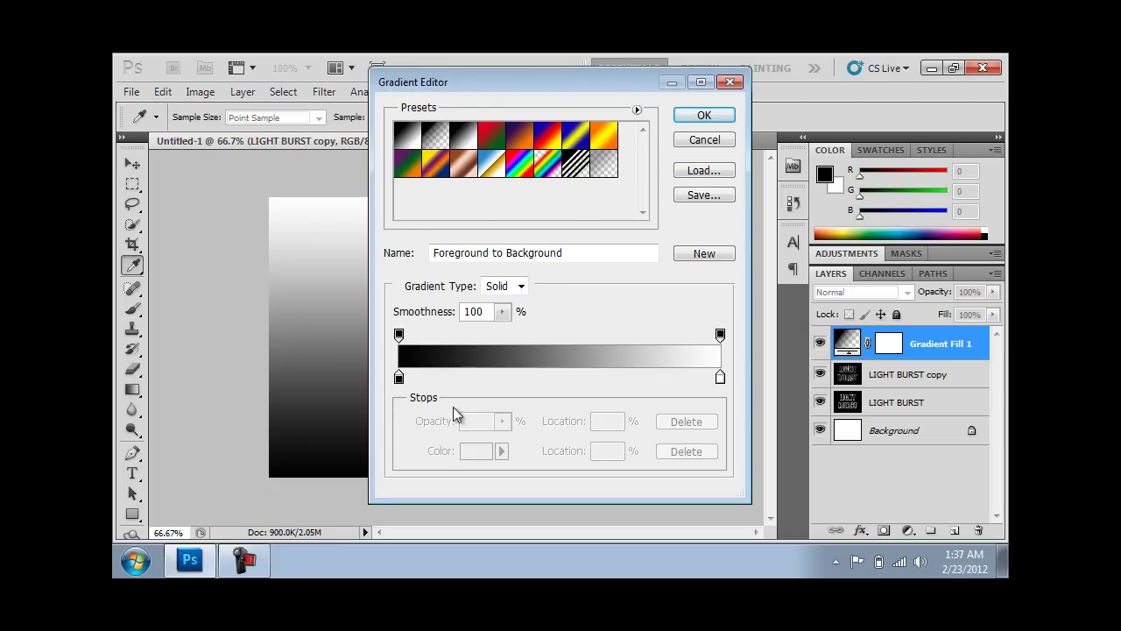
Set the gradient's left stop to deep purple 36007f
{"action": "double_click", "coordinate": [399, 377]}
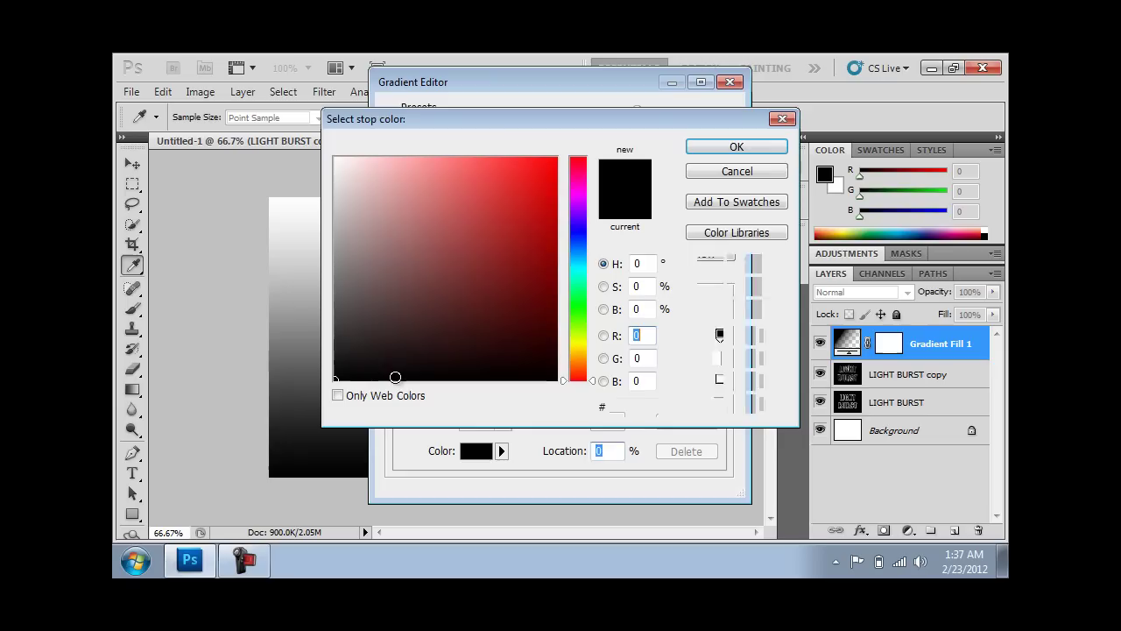
{"action": "mouse_move", "coordinate": [523, 212]}
{"action": "left_mouse_down"}
{"action": "mouse_move", "coordinate": [566, 230]}
{"action": "mouse_move", "coordinate": [579, 210]}
{"action": "mouse_move", "coordinate": [554, 243]}
{"action": "mouse_move", "coordinate": [557, 269]}
{"action": "left_mouse_up"}
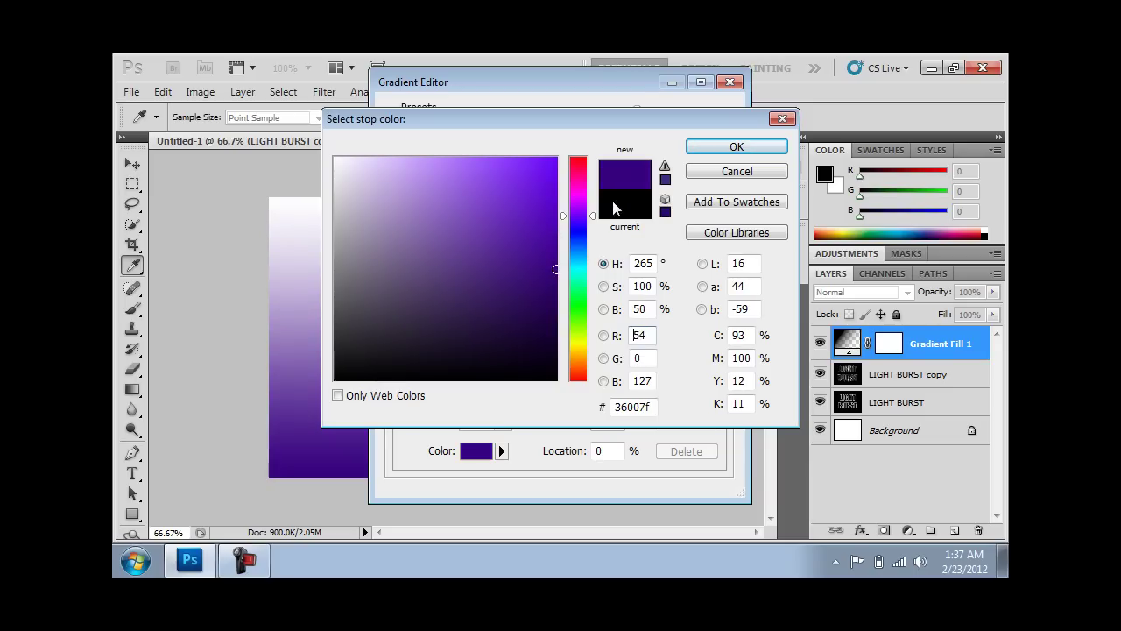
{"action": "left_click", "coordinate": [691, 146]}
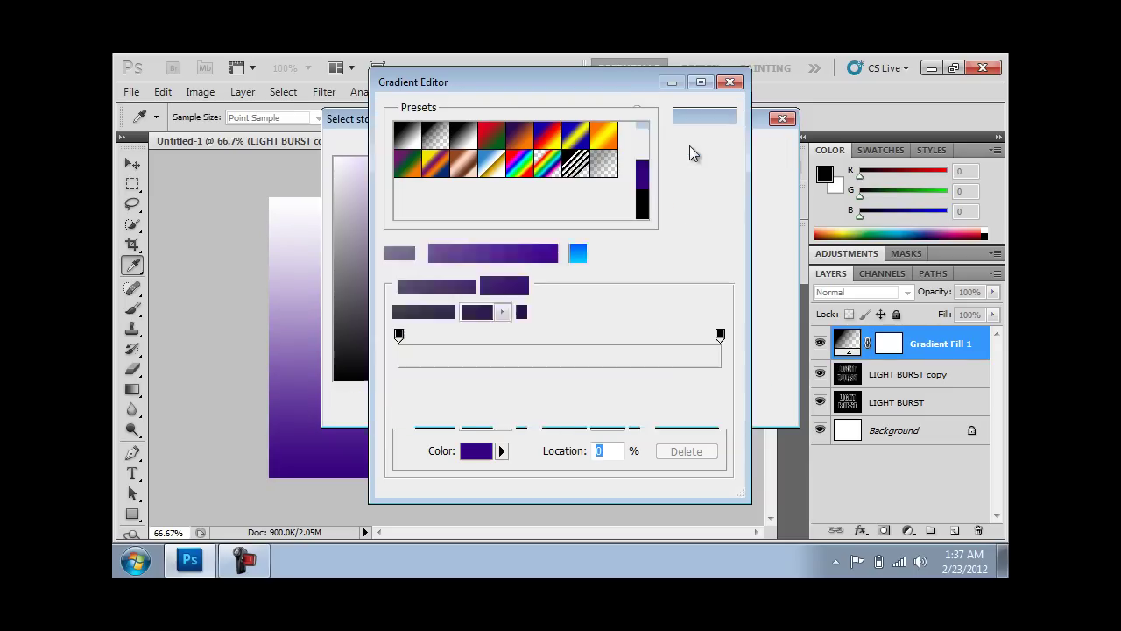
Set the gradient's right stop to blue 004e9d
{"action": "double_click", "coordinate": [719, 378]}
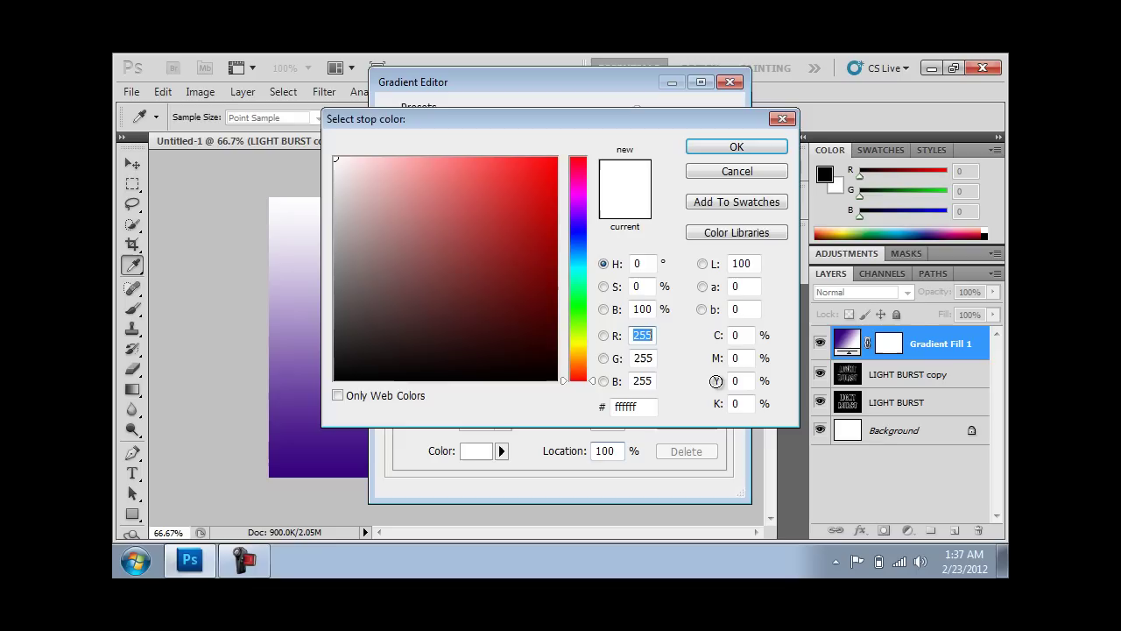
{"action": "left_click_drag", "start_coordinate": [569, 226], "coordinate": [577, 233]}
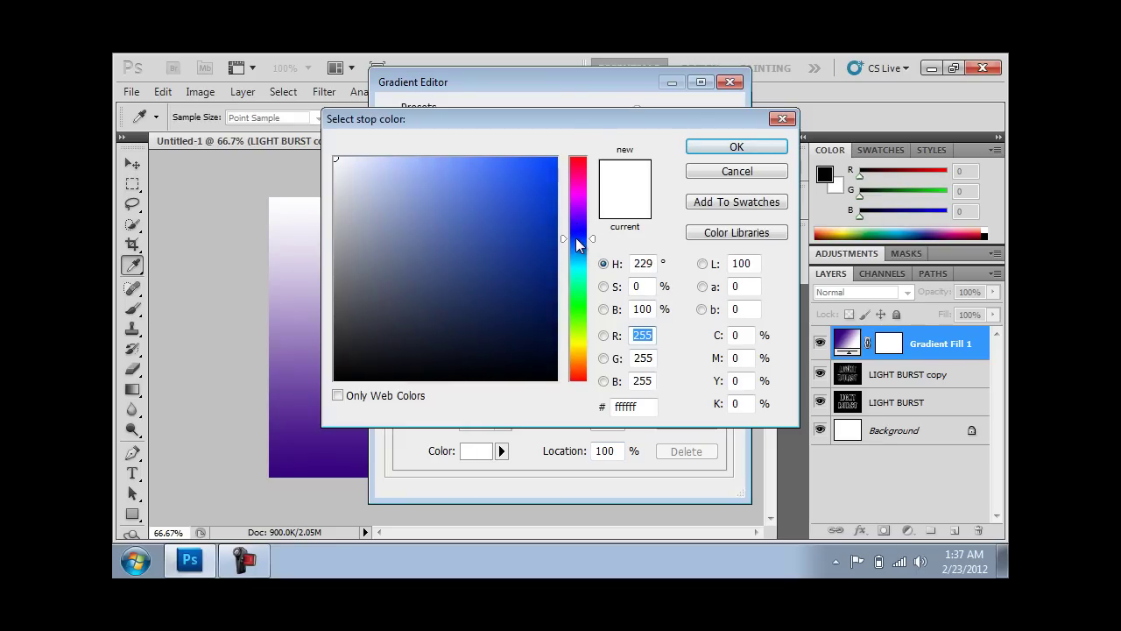
{"action": "left_click_drag", "start_coordinate": [576, 233], "coordinate": [559, 250]}
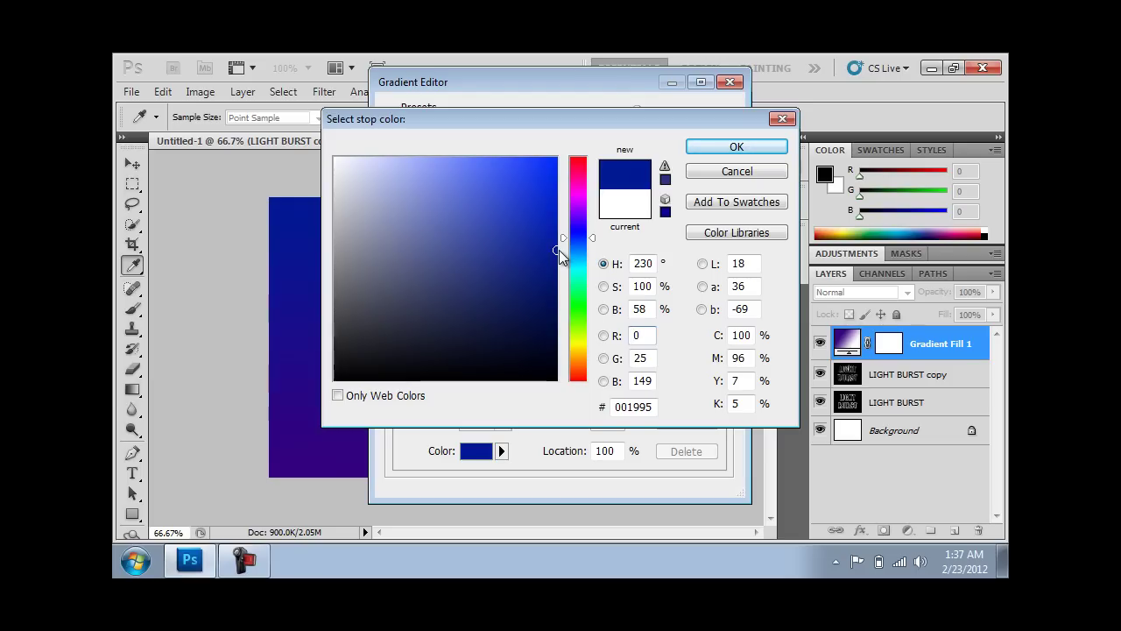
{"action": "left_click_drag", "start_coordinate": [557, 249], "coordinate": [557, 209]}
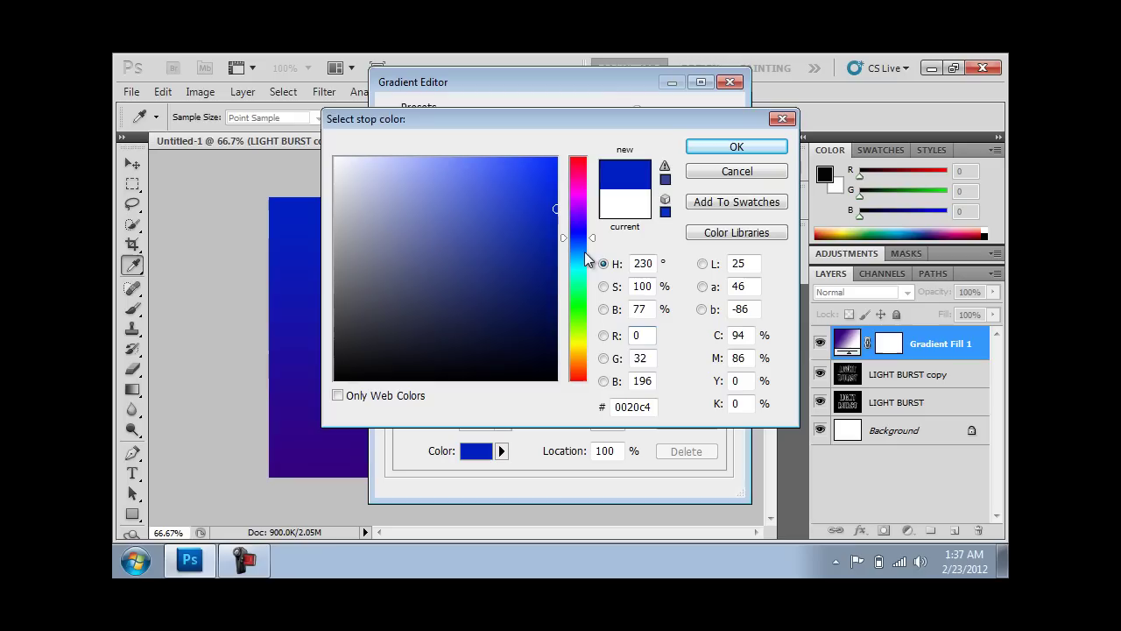
{"action": "mouse_move", "coordinate": [578, 237]}
{"action": "left_mouse_down"}
{"action": "mouse_move", "coordinate": [576, 226]}
{"action": "mouse_move", "coordinate": [576, 256]}
{"action": "left_mouse_up"}
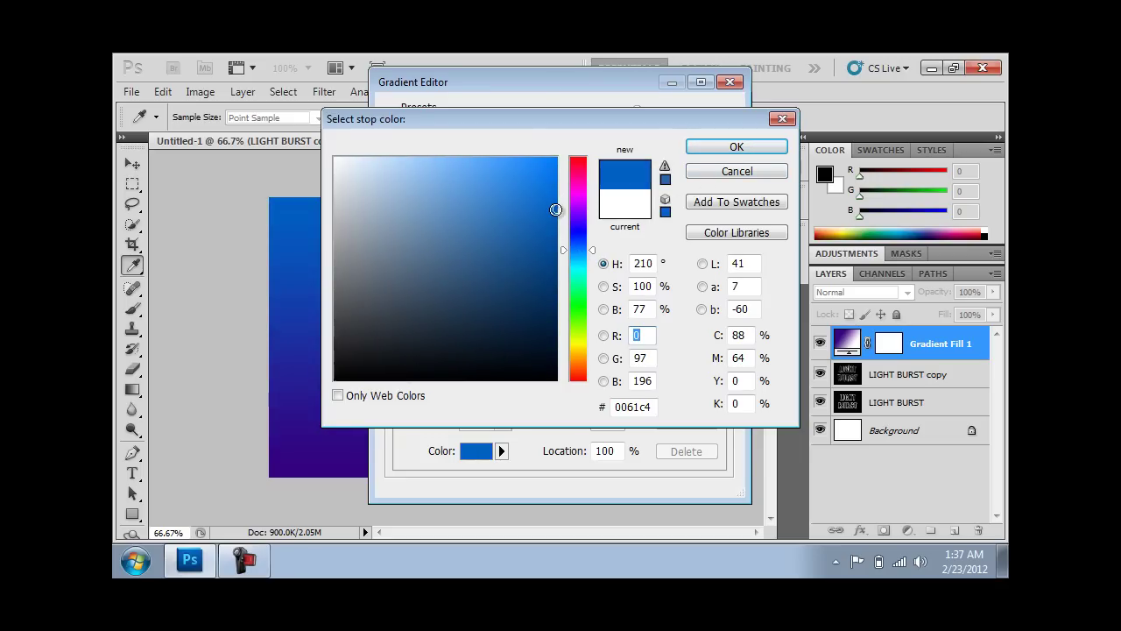
{"action": "left_click_drag", "start_coordinate": [556, 209], "coordinate": [556, 244]}
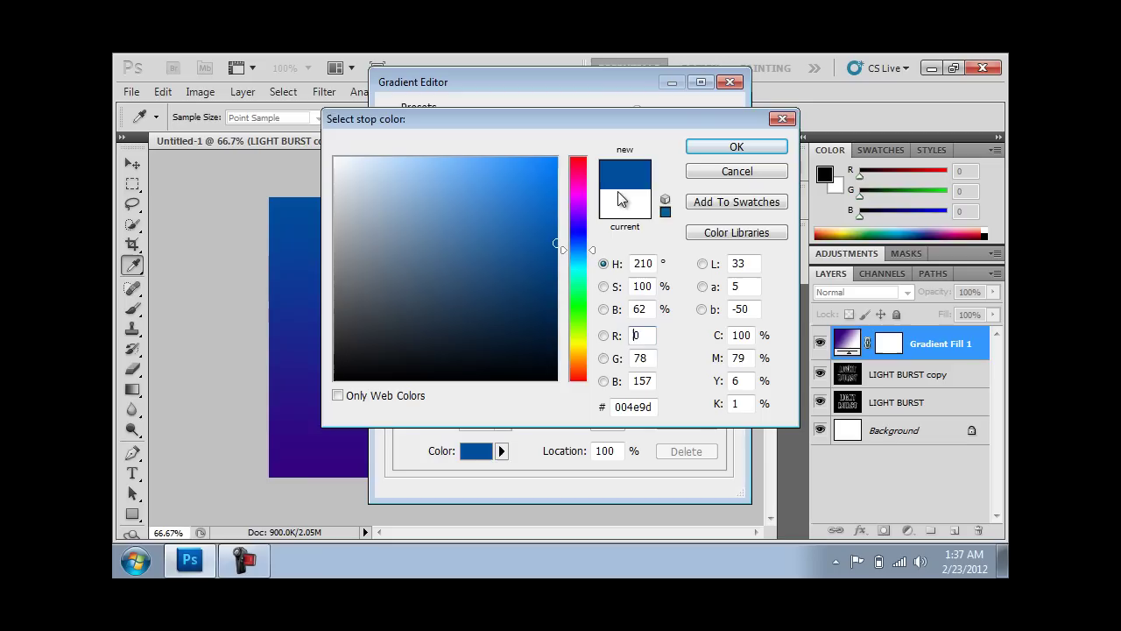
{"action": "left_click", "coordinate": [698, 148]}
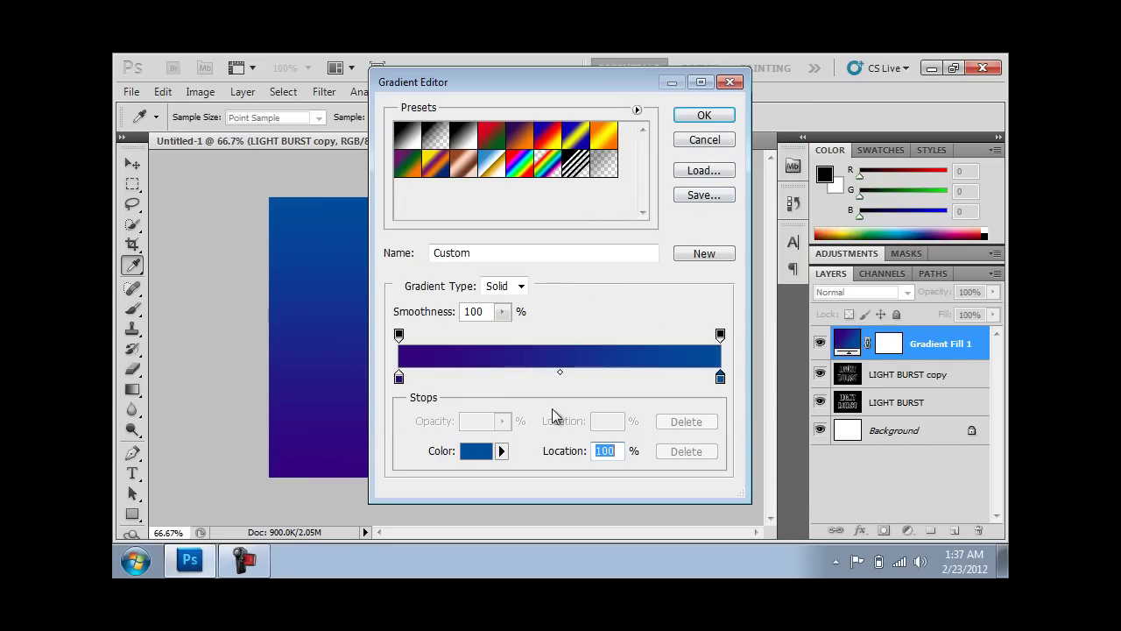
Accept the purple-to-blue gradient fill and set Gradient Fill 1's blend mode to Color
{"action": "left_click", "coordinate": [683, 120]}
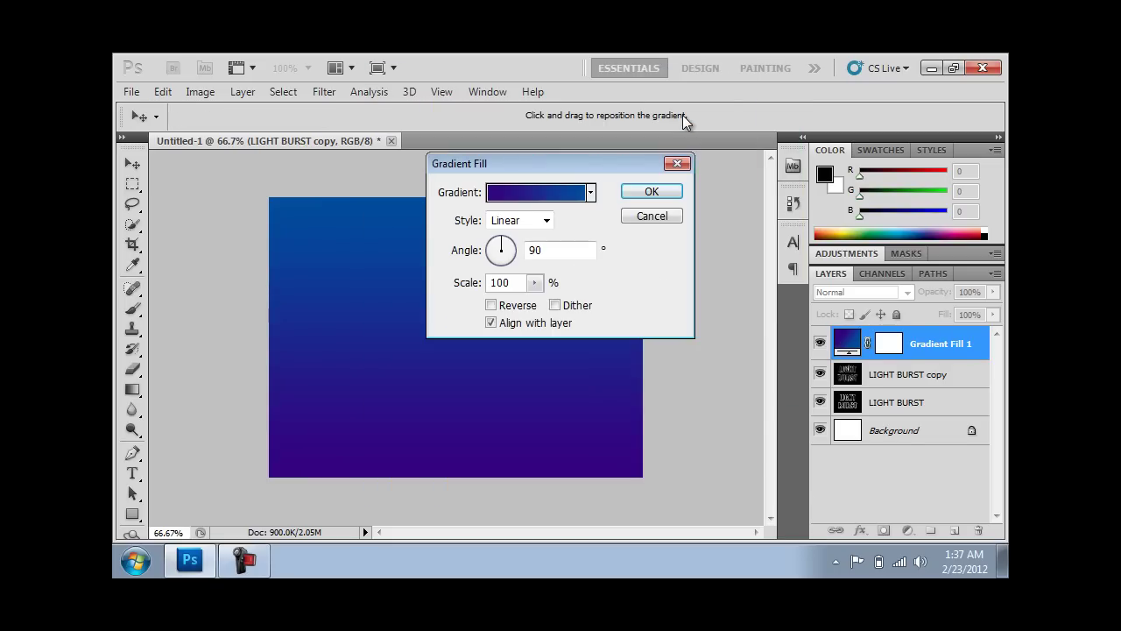
{"action": "left_click", "coordinate": [649, 197]}
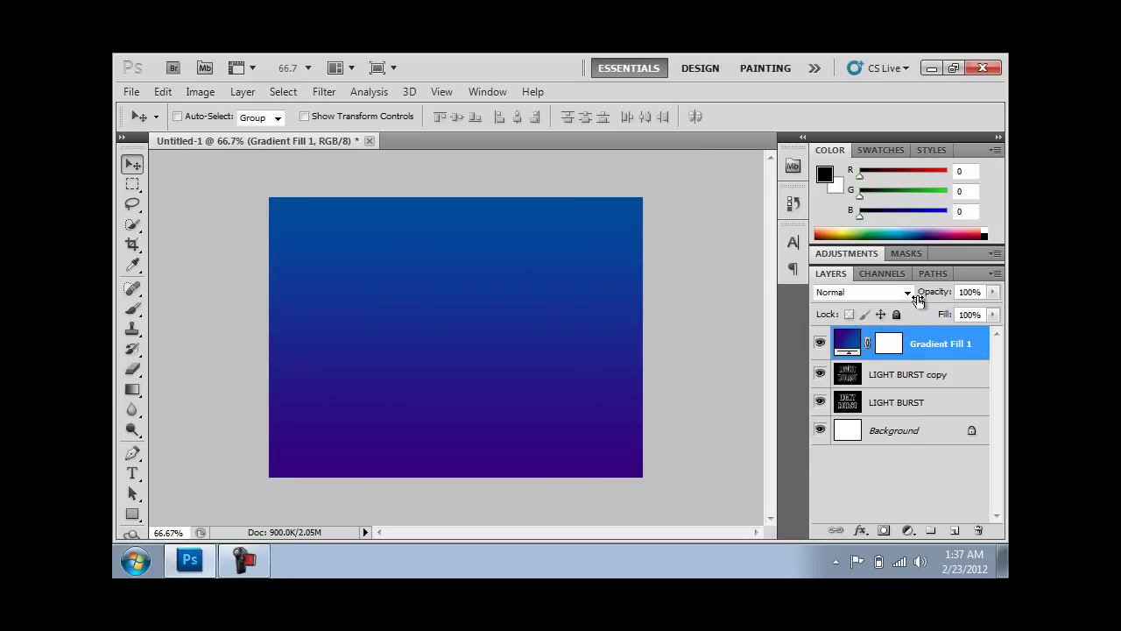
{"action": "left_click", "coordinate": [908, 293]}
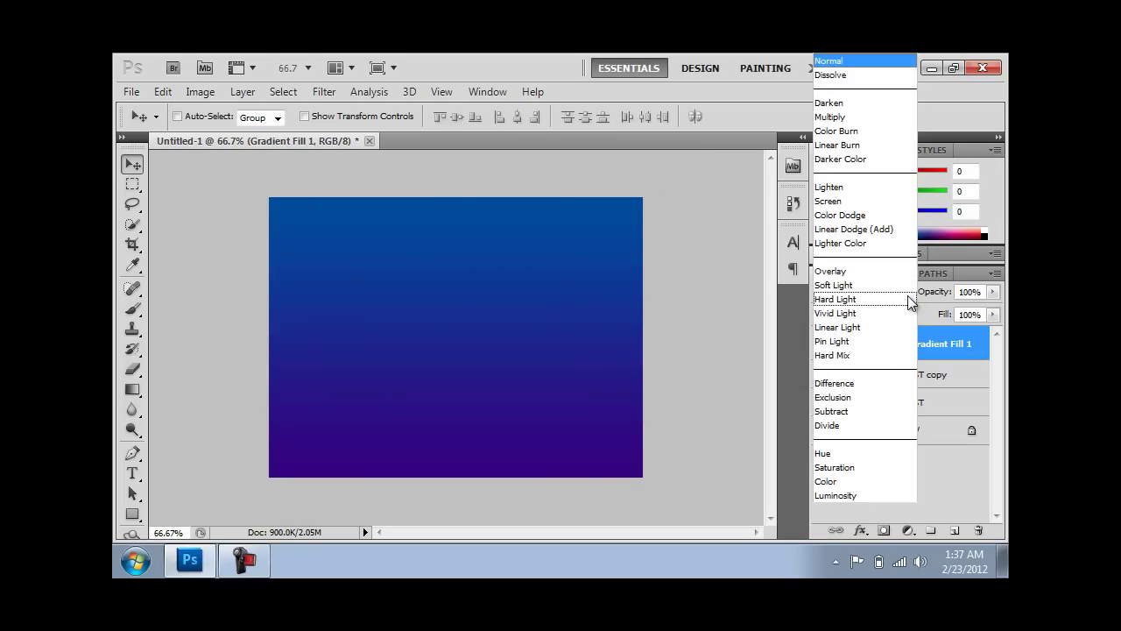
{"action": "left_click", "coordinate": [844, 479]}
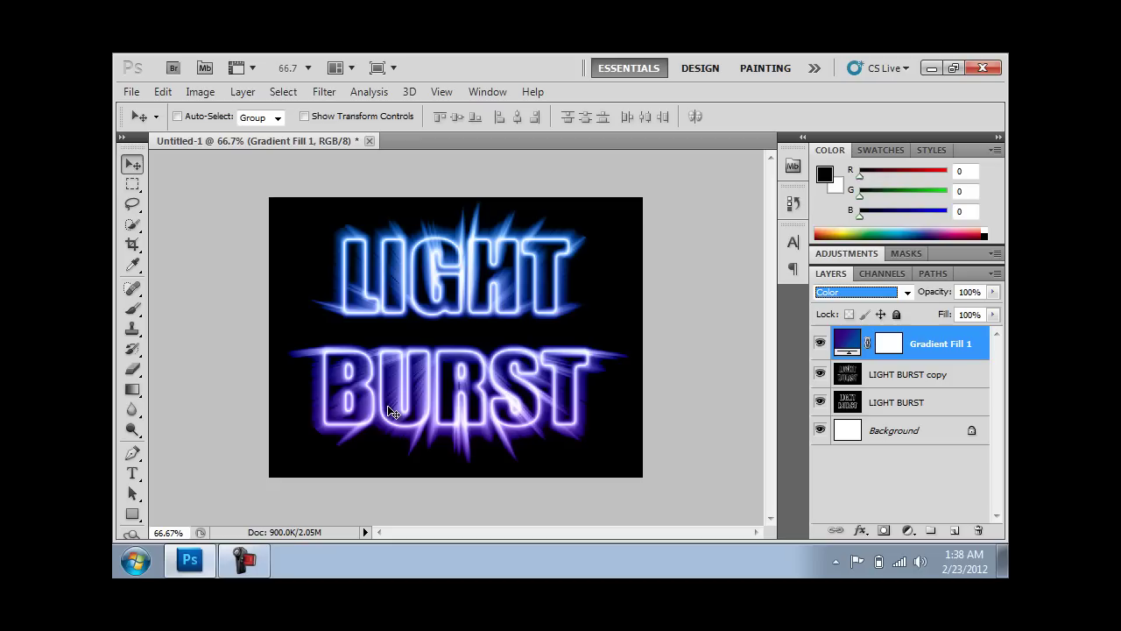
{"action": "left_click", "coordinate": [322, 92]}
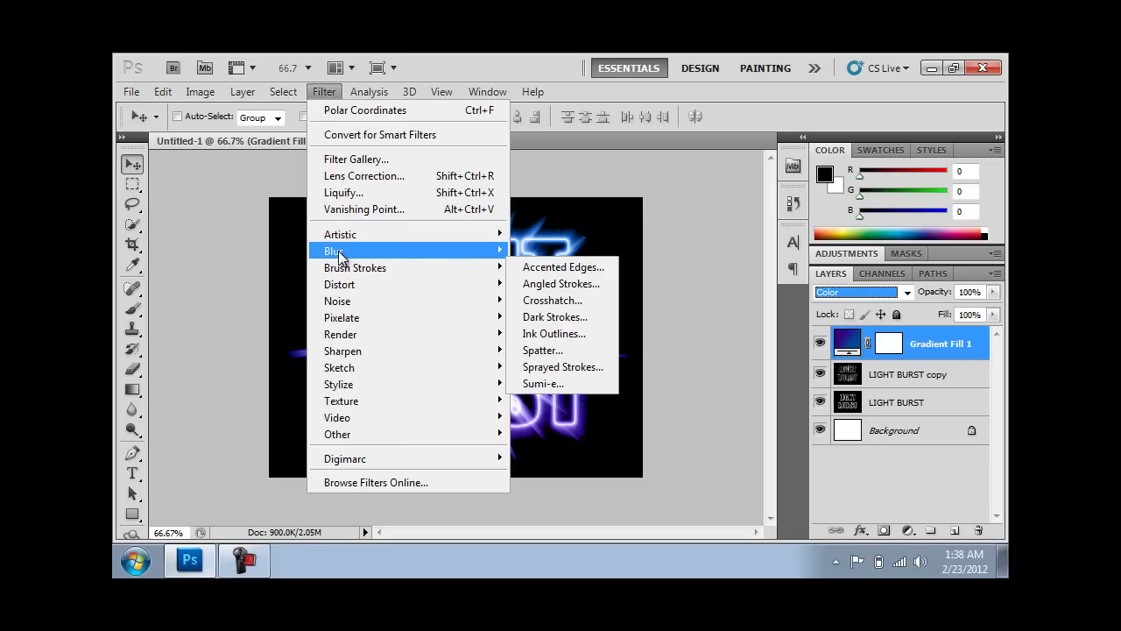
{"action": "mouse_move", "coordinate": [334, 251]}
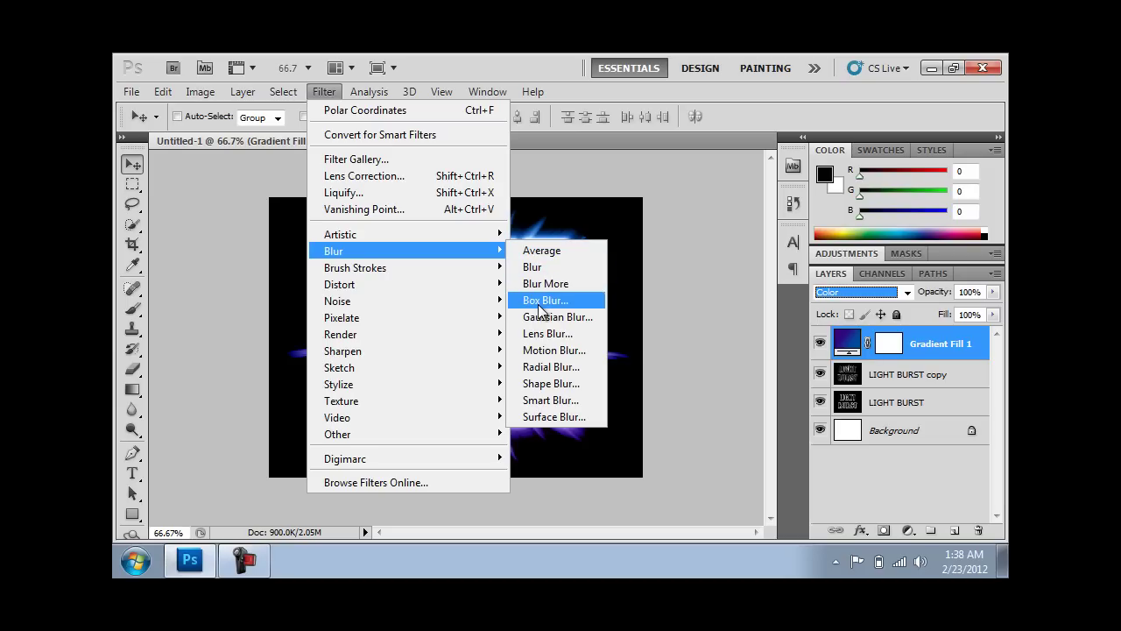
{"action": "left_click", "coordinate": [539, 368]}
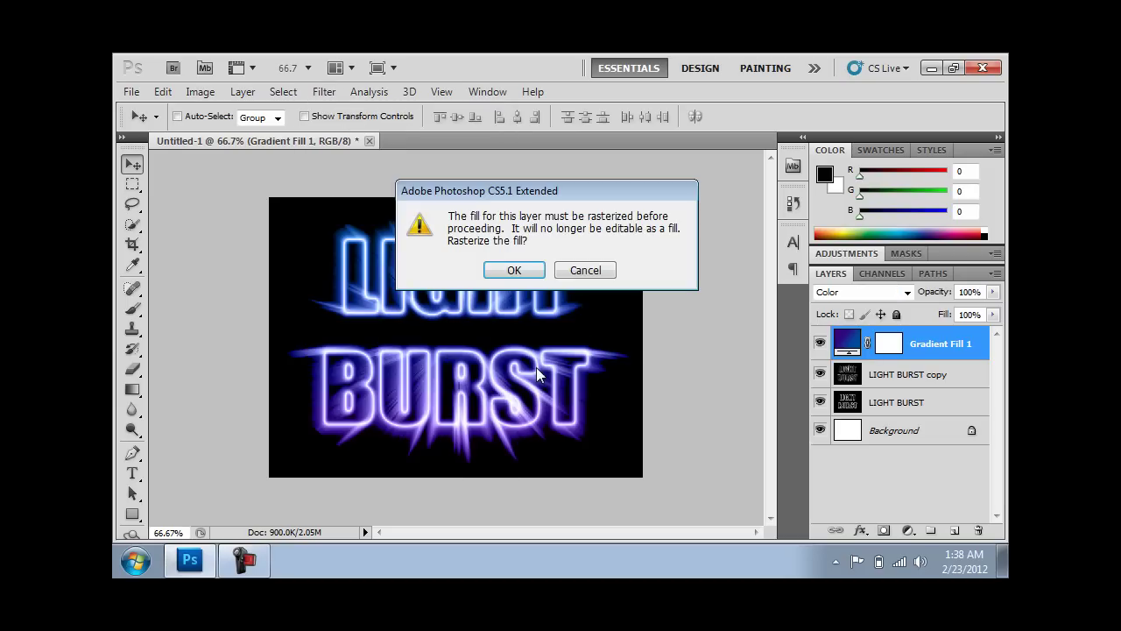
{"action": "left_click", "coordinate": [571, 278]}
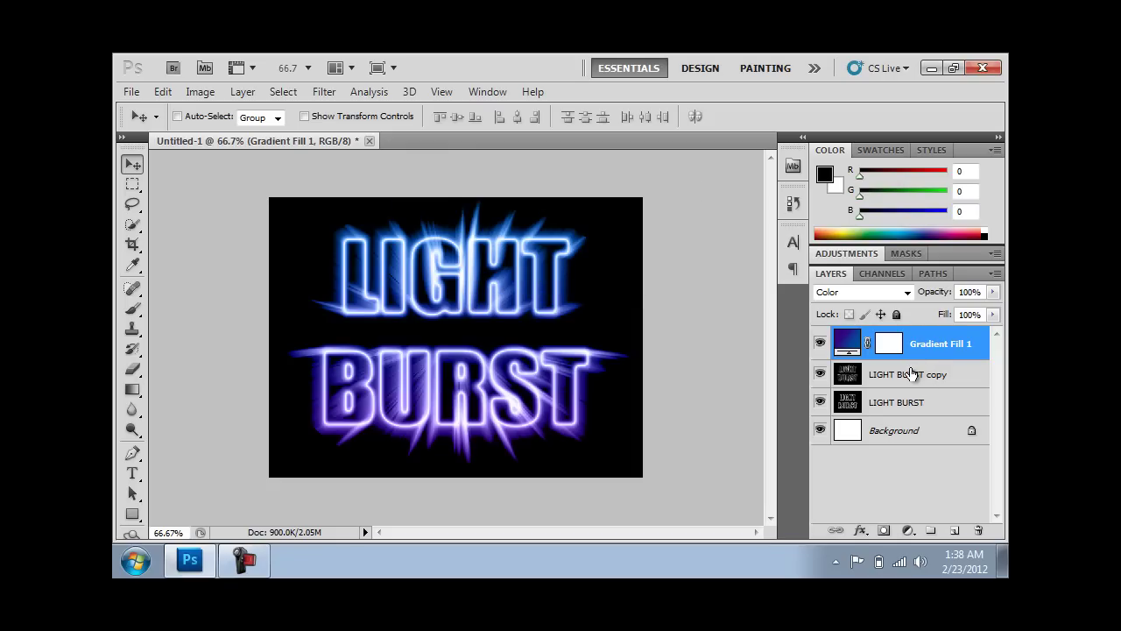
{"action": "key", "text": "ctrl+z"}
{"action": "left_click", "coordinate": [907, 408]}
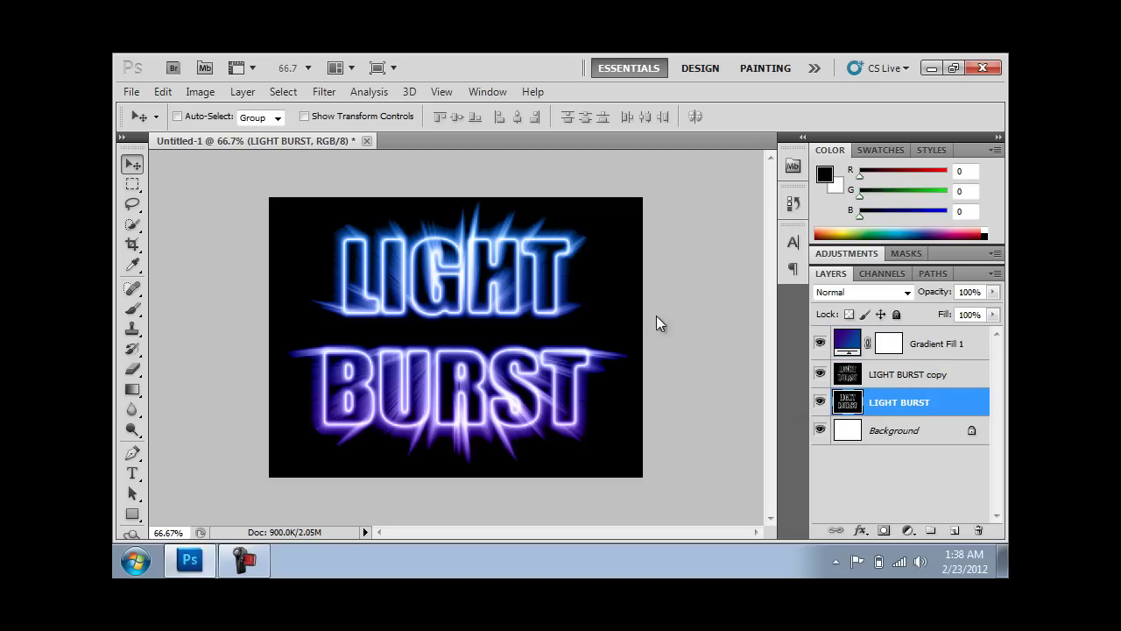
{"action": "left_click", "coordinate": [317, 90]}
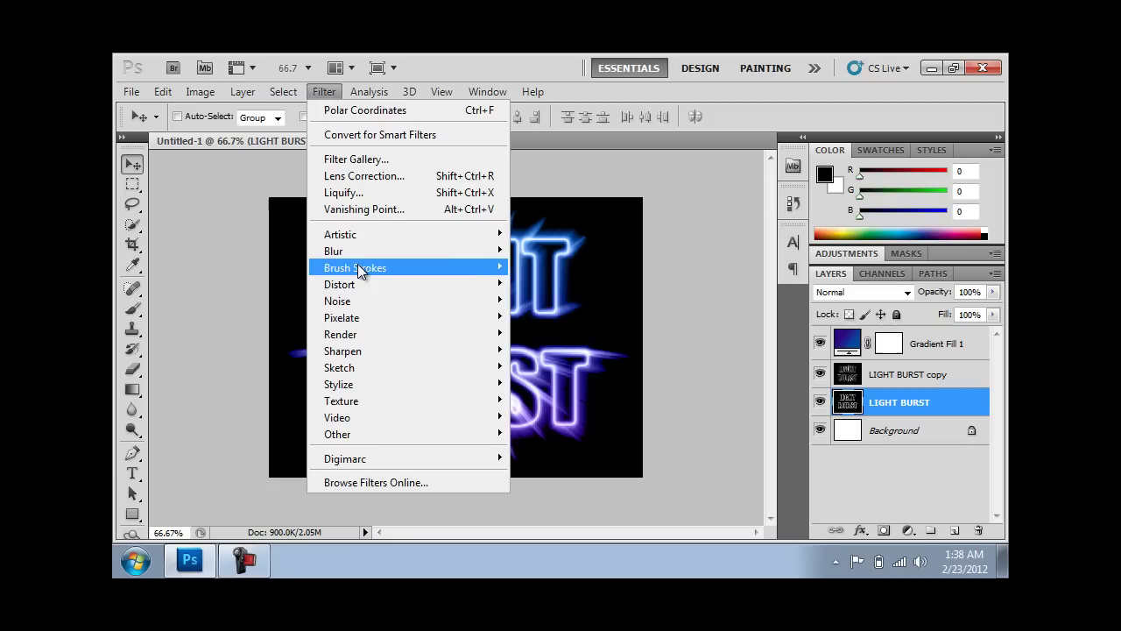
{"action": "mouse_move", "coordinate": [333, 251]}
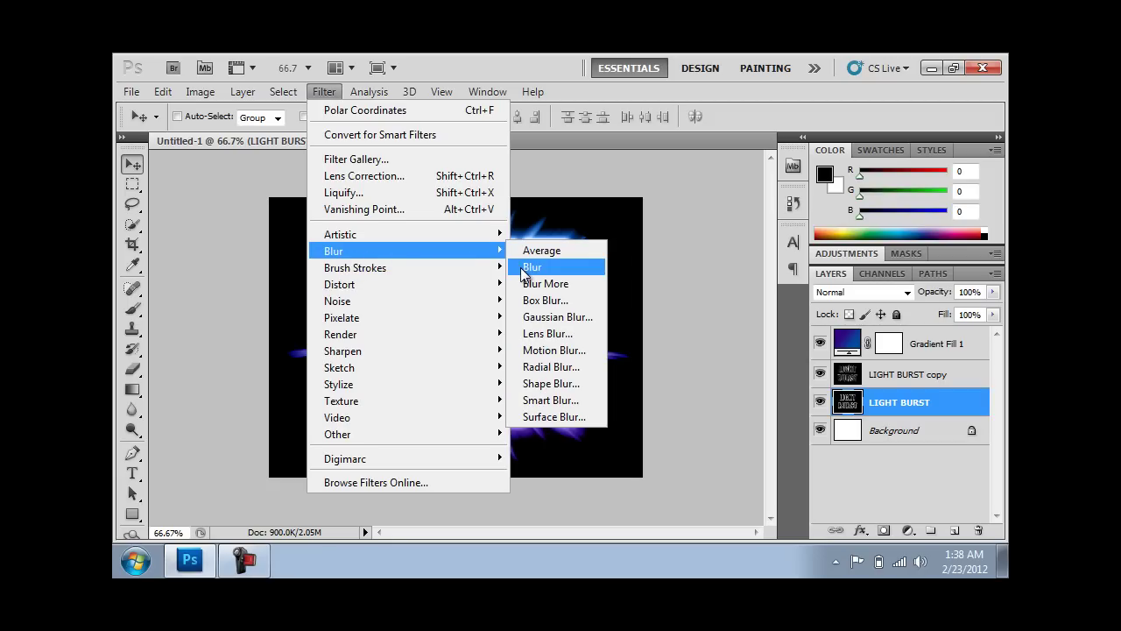
{"action": "left_click", "coordinate": [547, 367]}
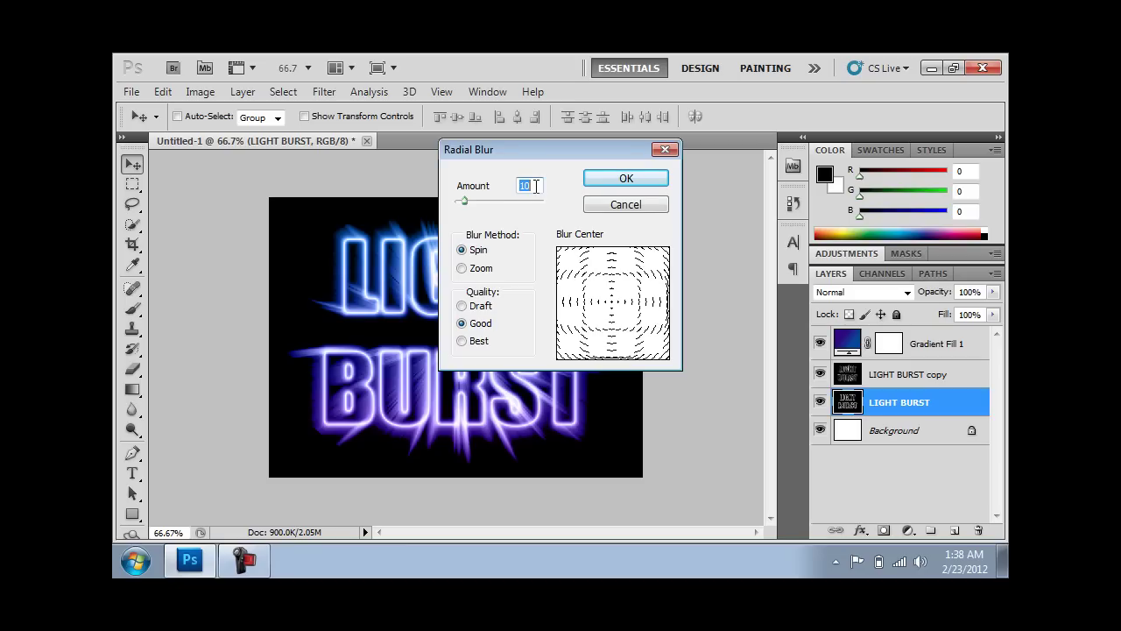
{"action": "type", "text": "65"}
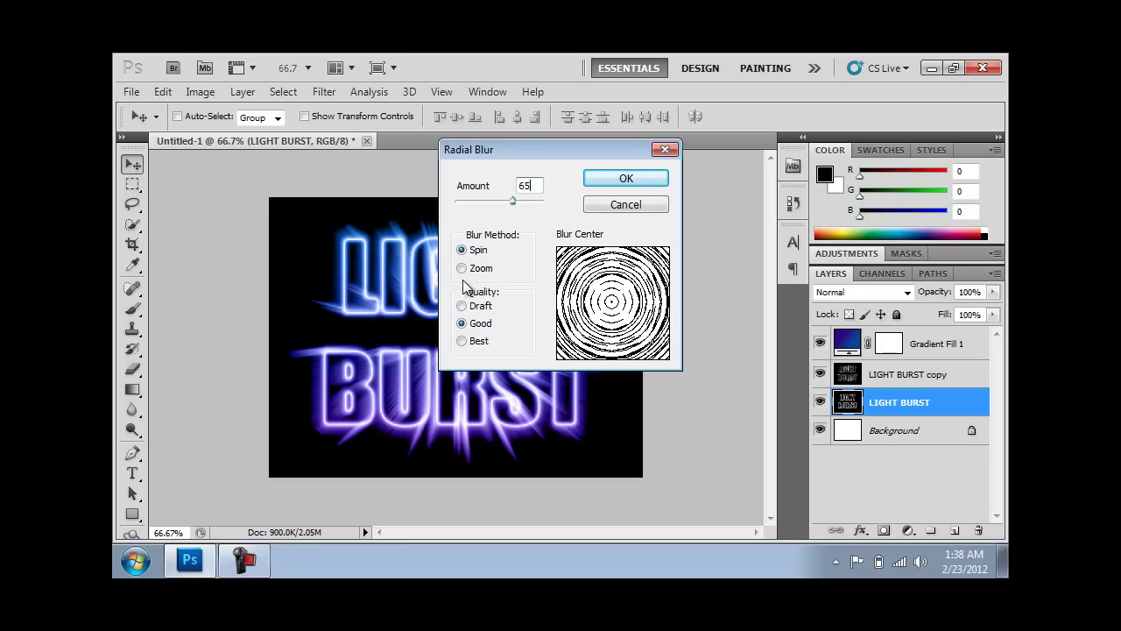
{"action": "left_click", "coordinate": [461, 269]}
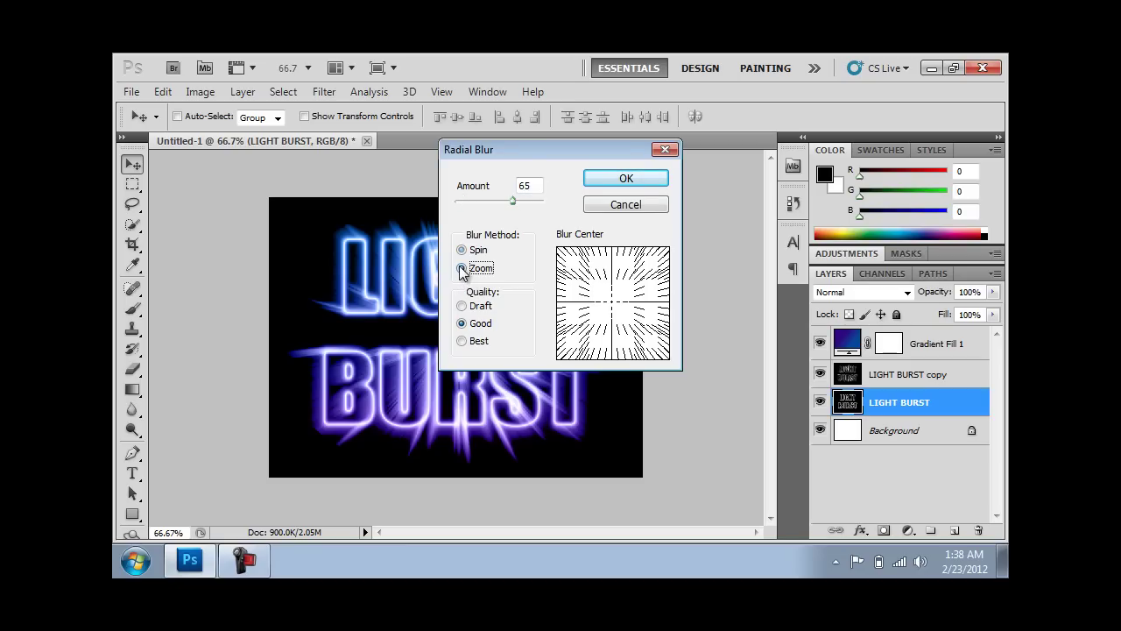
{"action": "left_click", "coordinate": [461, 342]}
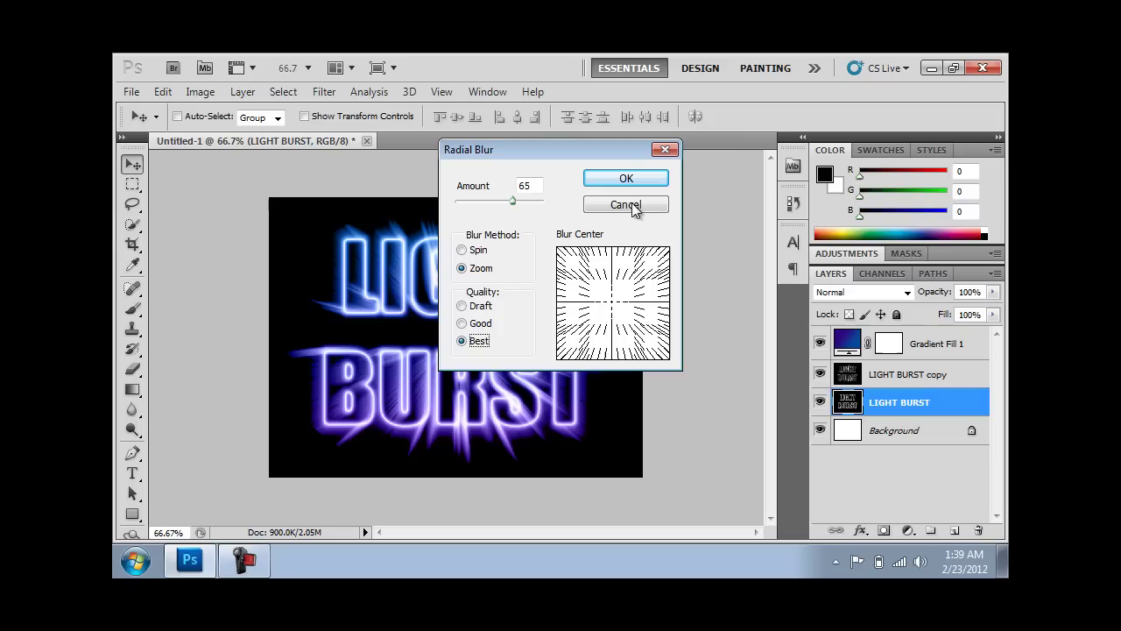
{"action": "left_click", "coordinate": [626, 176]}
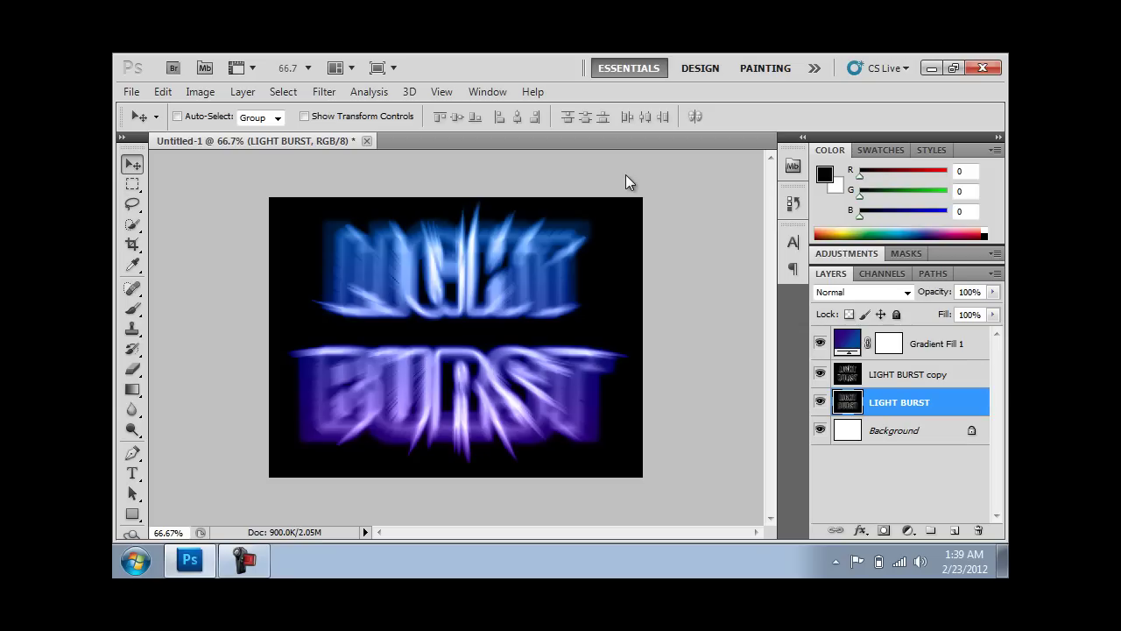
{"action": "left_click", "coordinate": [882, 274]}
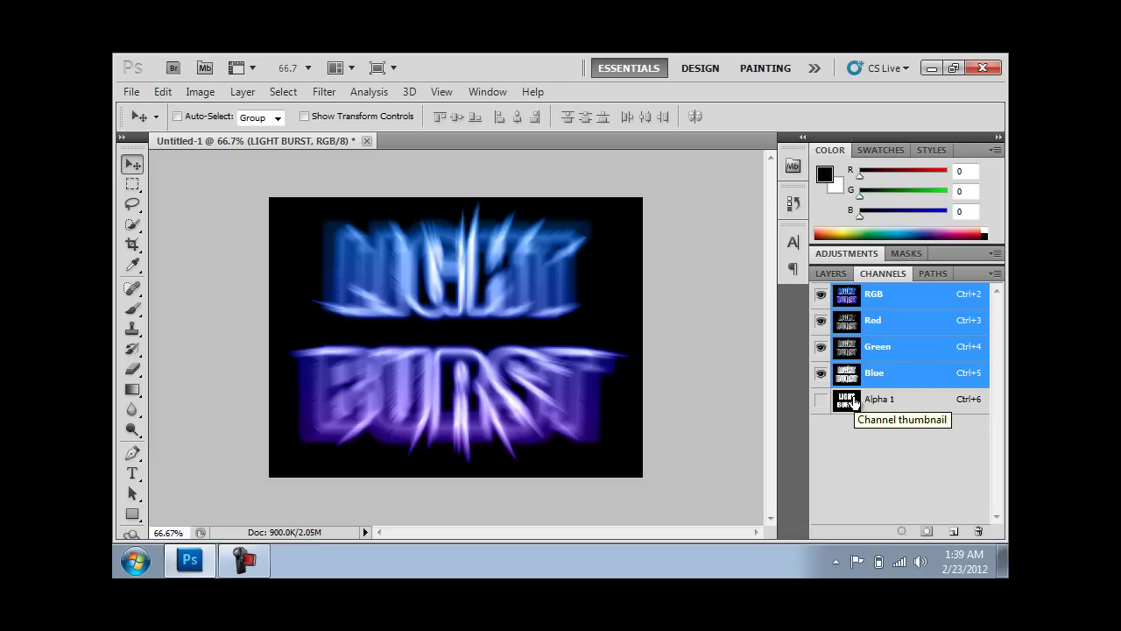
{"action": "left_click", "coordinate": [854, 402], "text": "ctrl"}
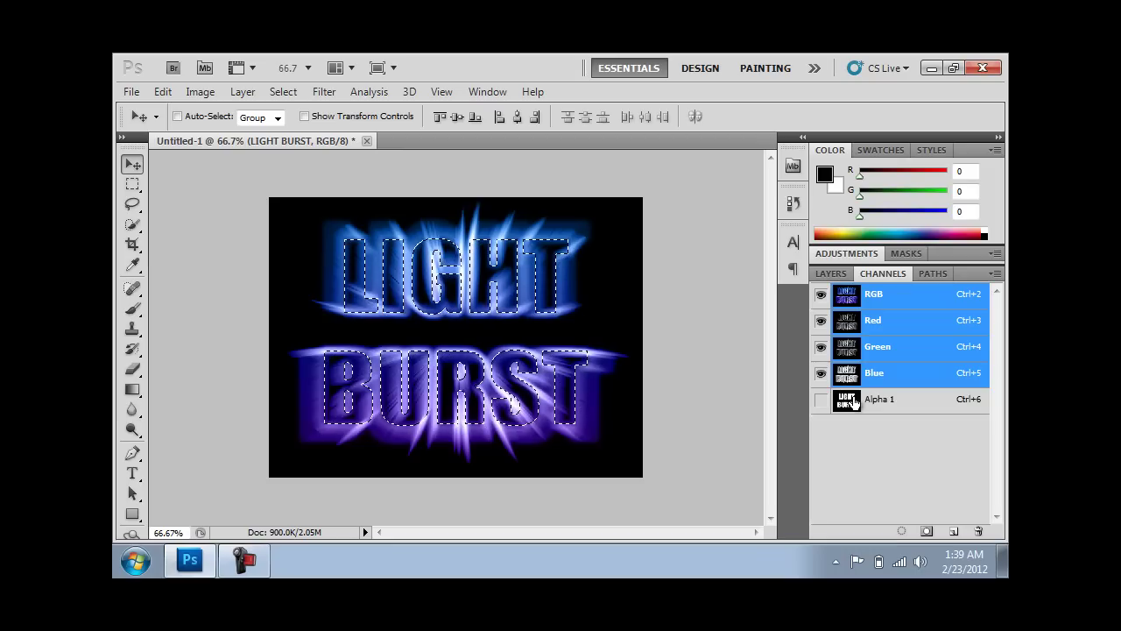
{"action": "key", "text": "ctrl+d"}
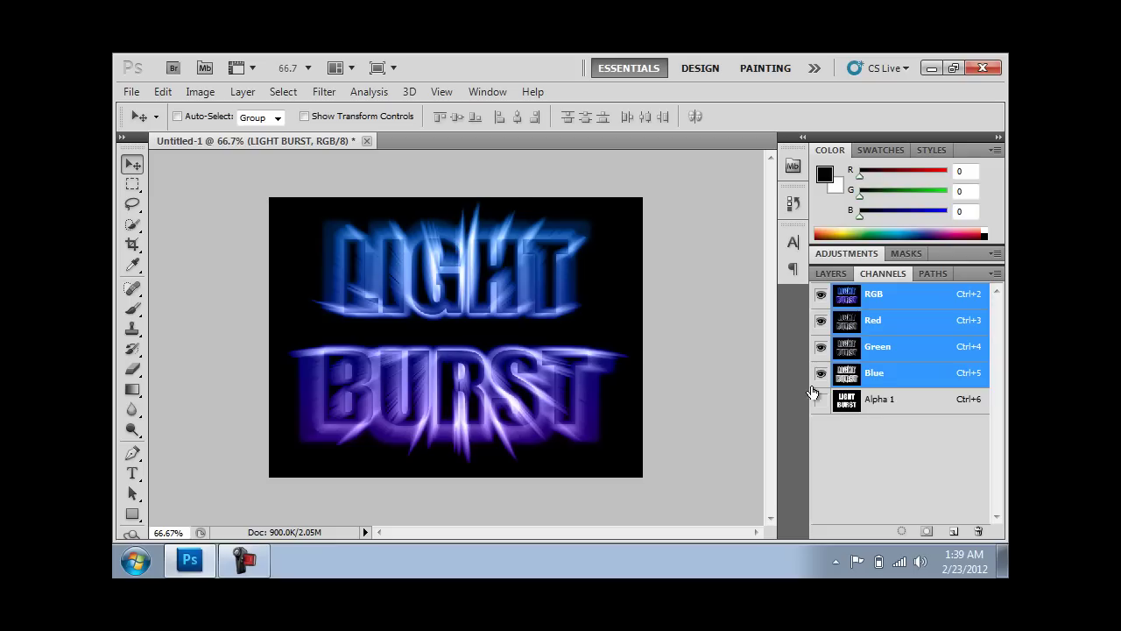
{"action": "left_click", "coordinate": [829, 272]}
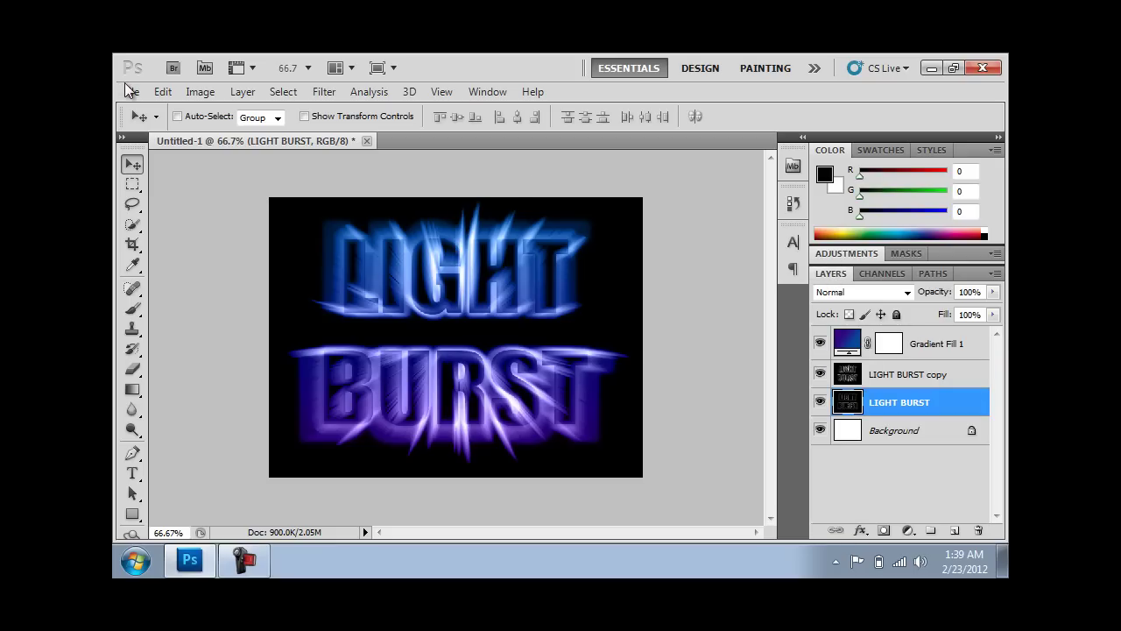
{"action": "left_click", "coordinate": [130, 91]}
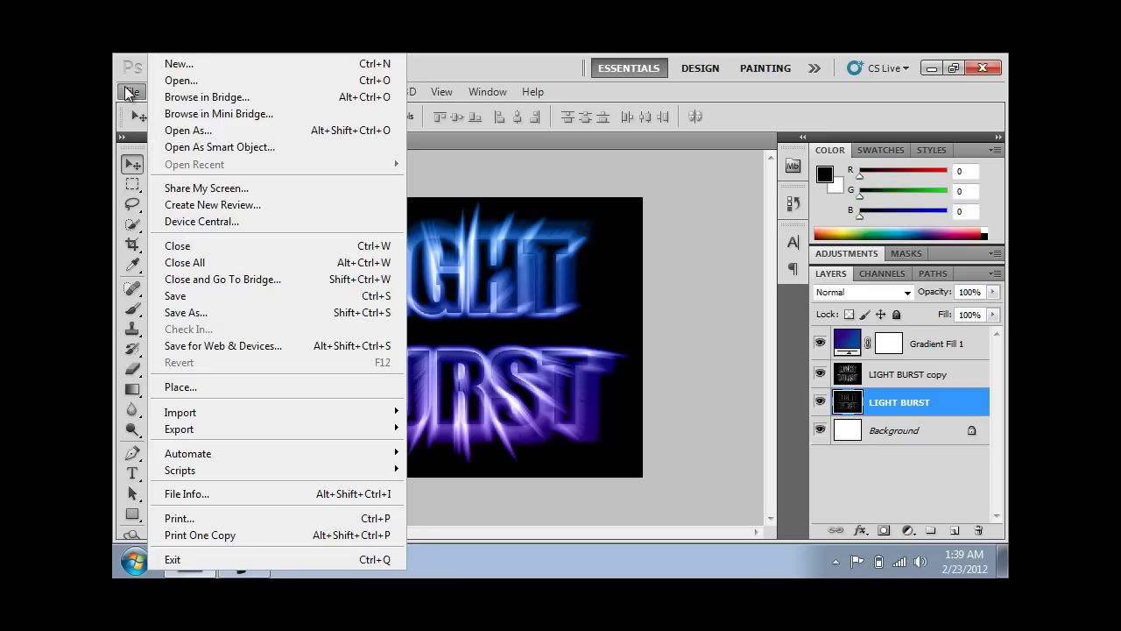
{"action": "left_click", "coordinate": [191, 315]}
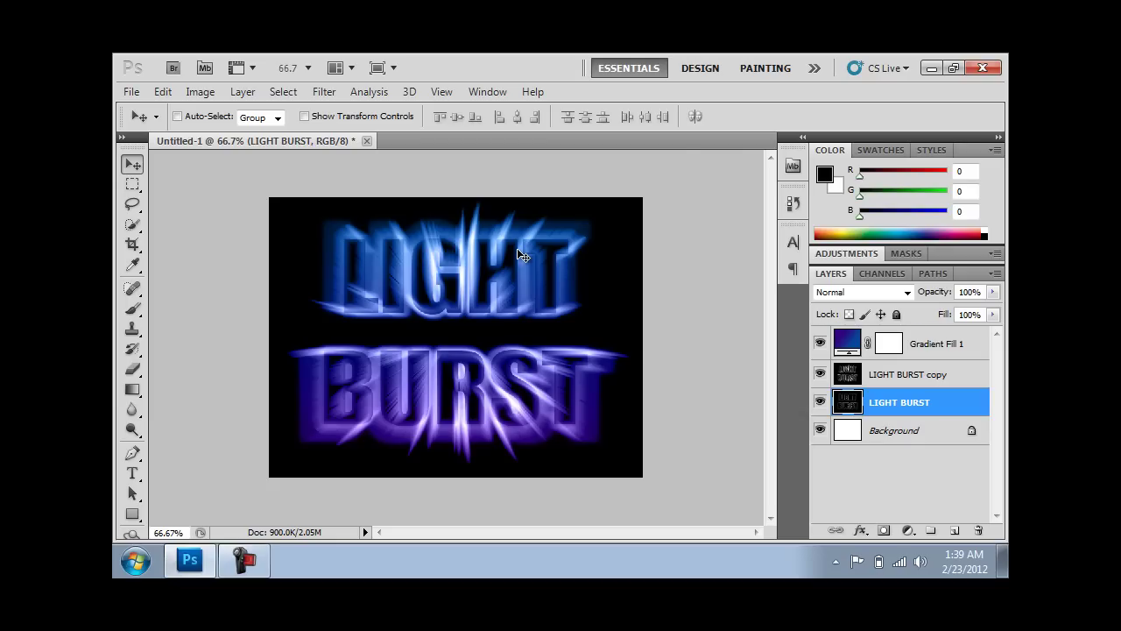
{"action": "left_click", "coordinate": [970, 68]}
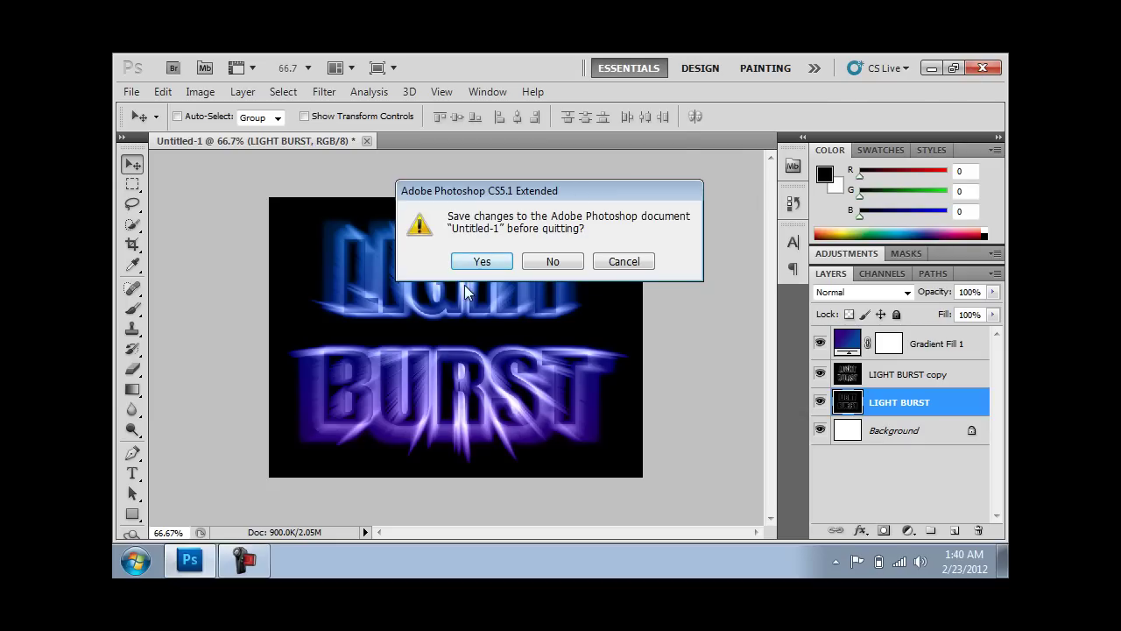
{"action": "left_click", "coordinate": [481, 262]}
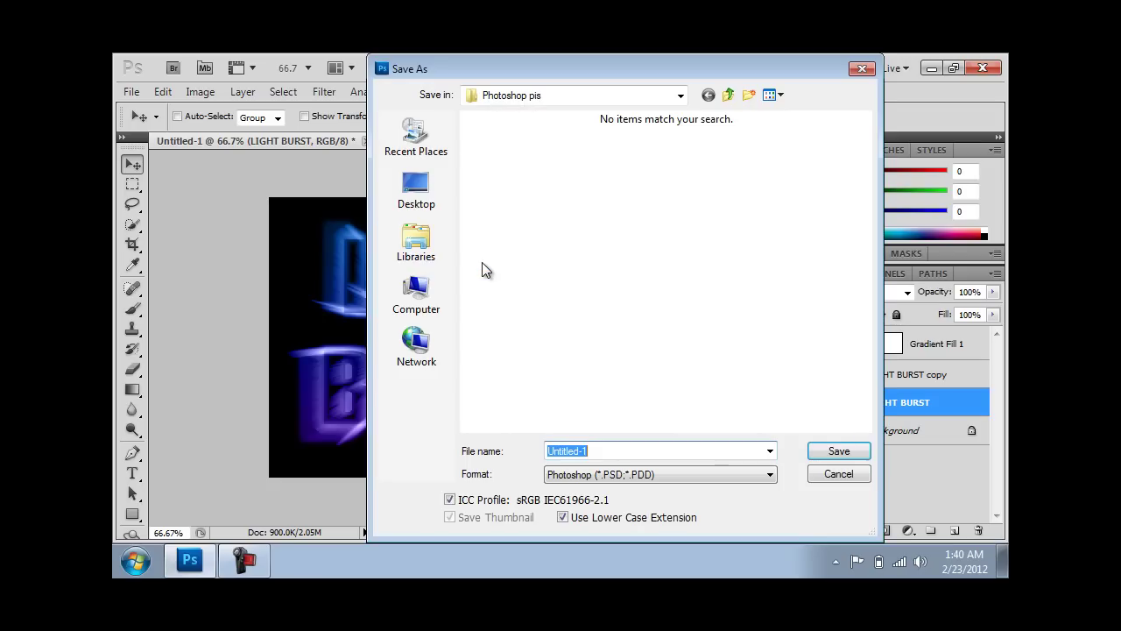
{"action": "left_click", "coordinate": [761, 481]}
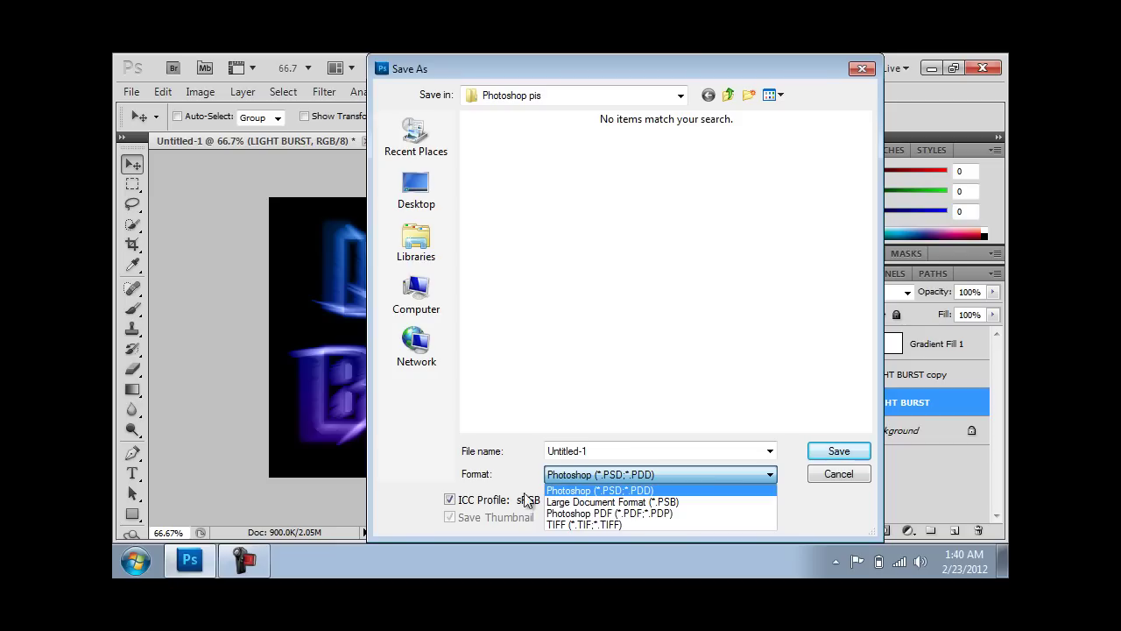
{"action": "left_click", "coordinate": [506, 463]}
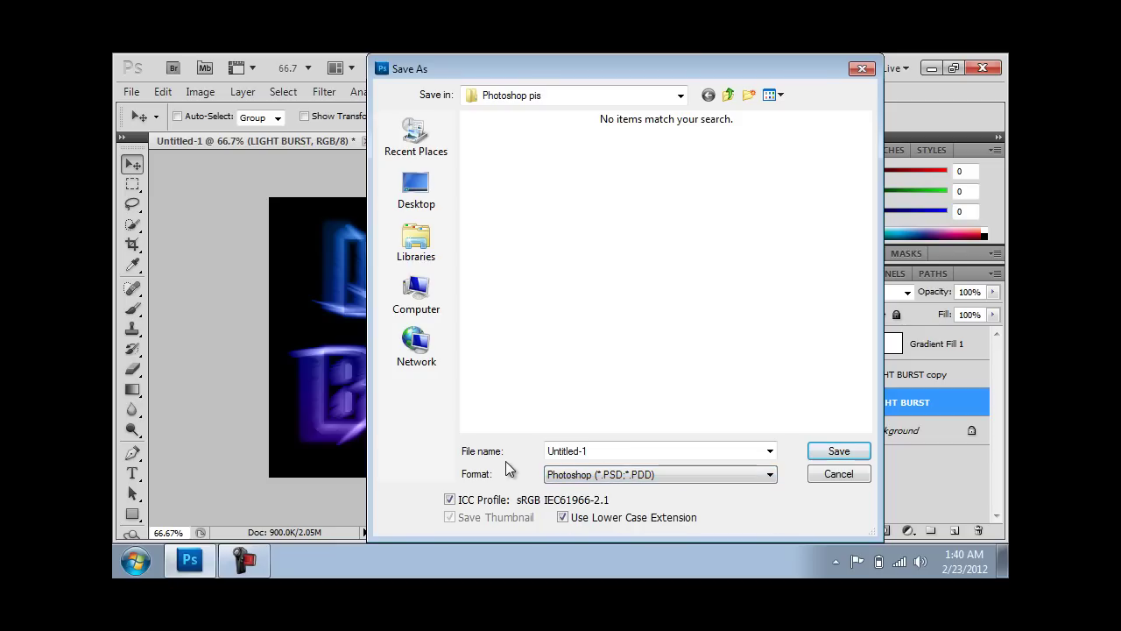
{"action": "left_click", "coordinate": [475, 499]}
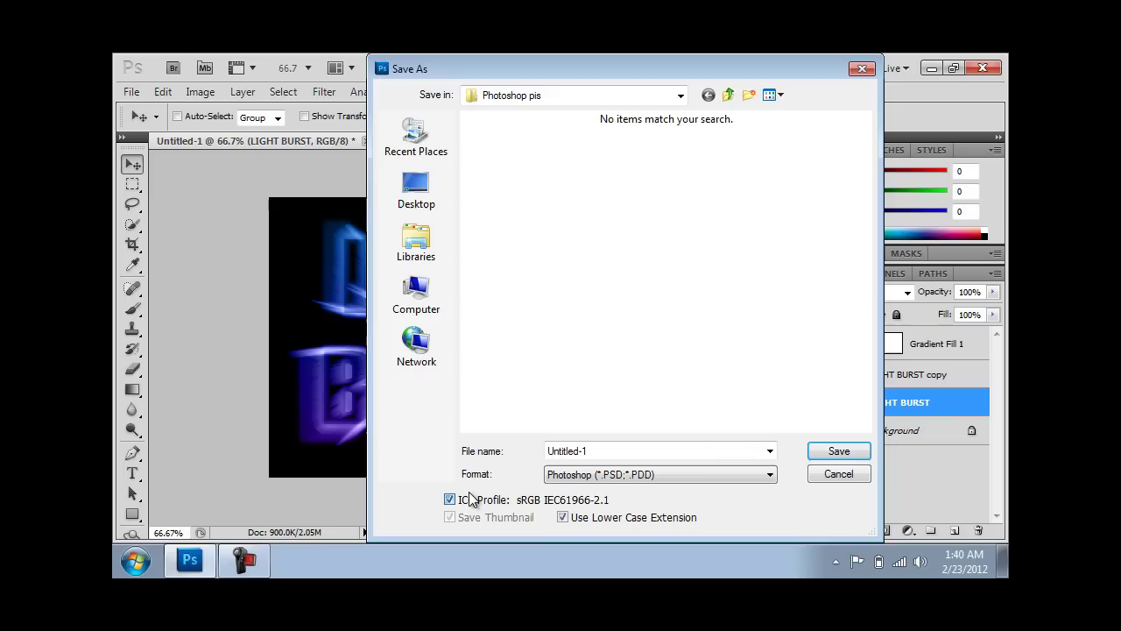
{"action": "left_click", "coordinate": [624, 473]}
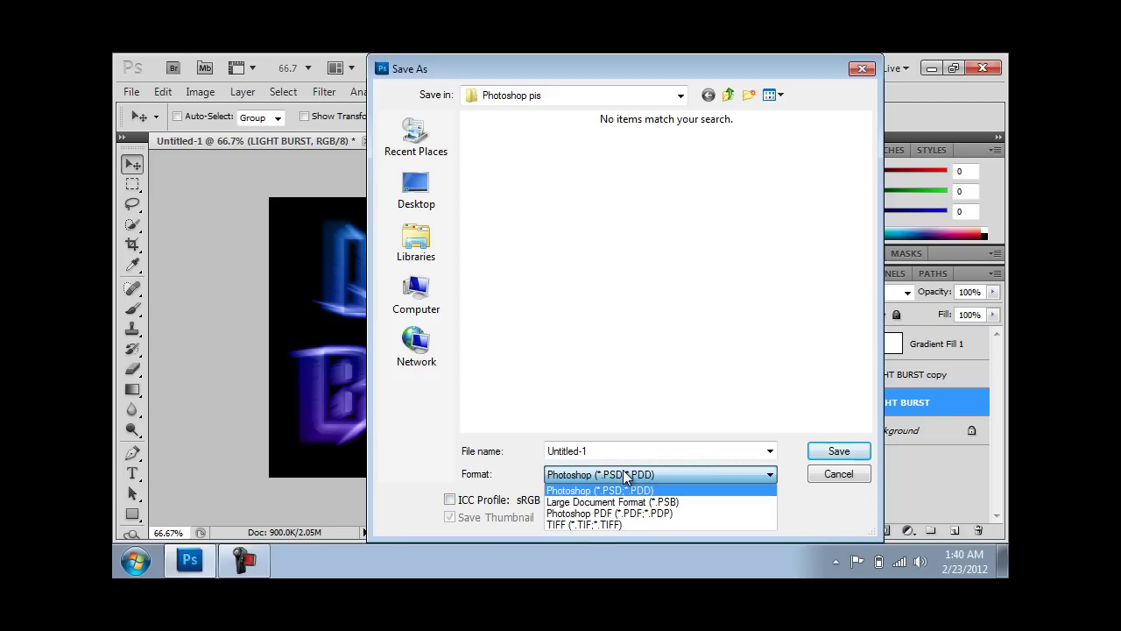
{"action": "left_click", "coordinate": [623, 471]}
{"action": "left_click", "coordinate": [536, 505]}
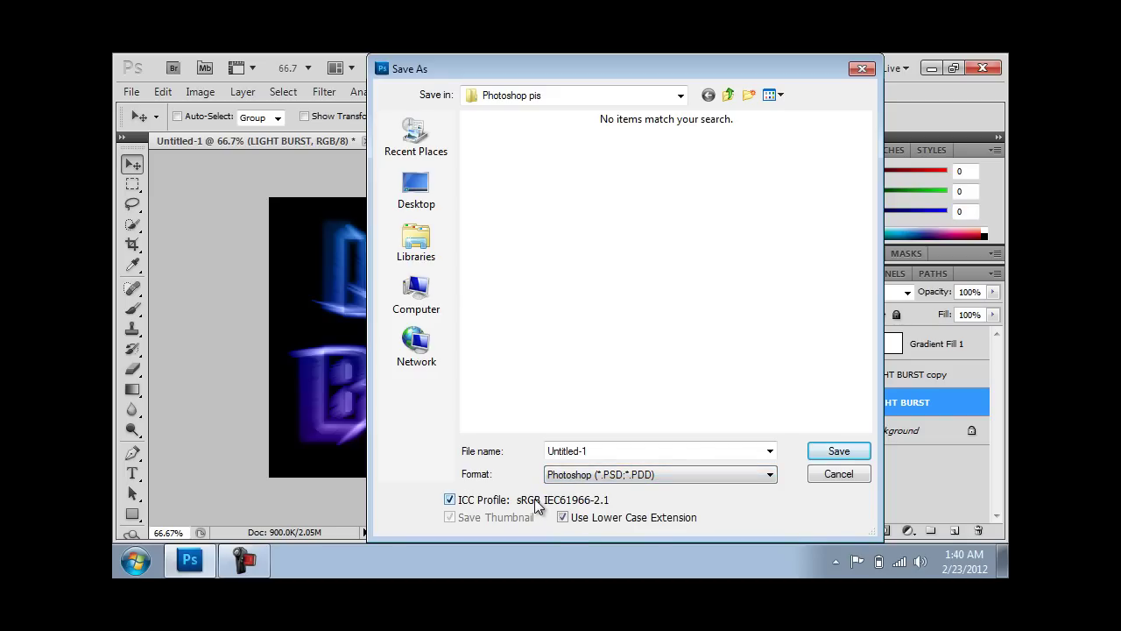
{"action": "left_click", "coordinate": [748, 478]}
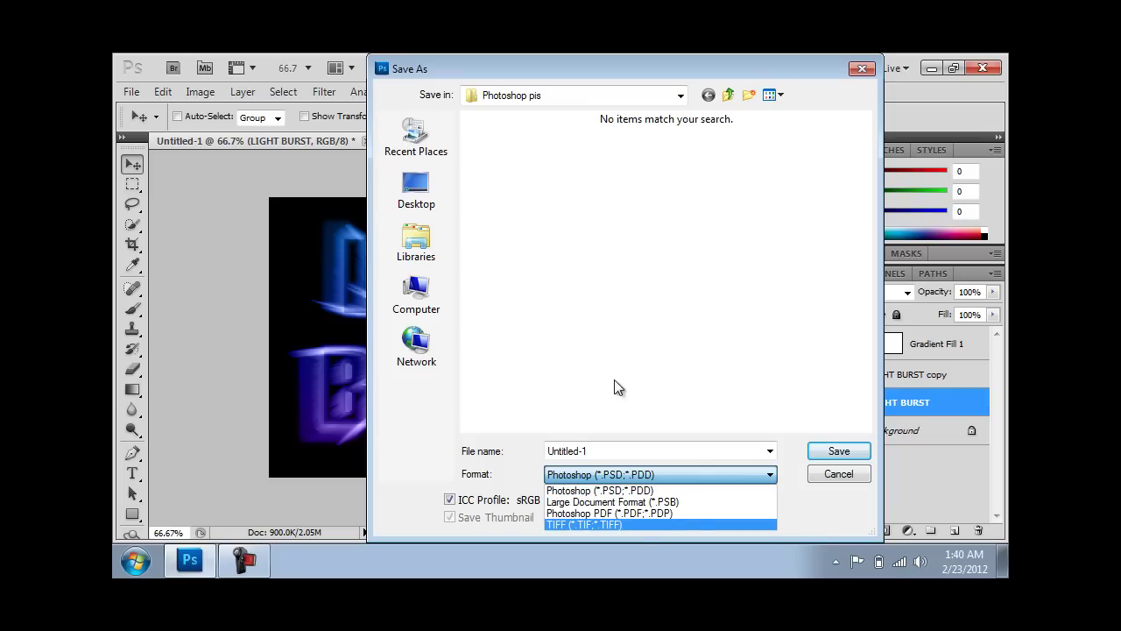
{"action": "left_click", "coordinate": [585, 489]}
{"action": "left_click", "coordinate": [862, 68]}
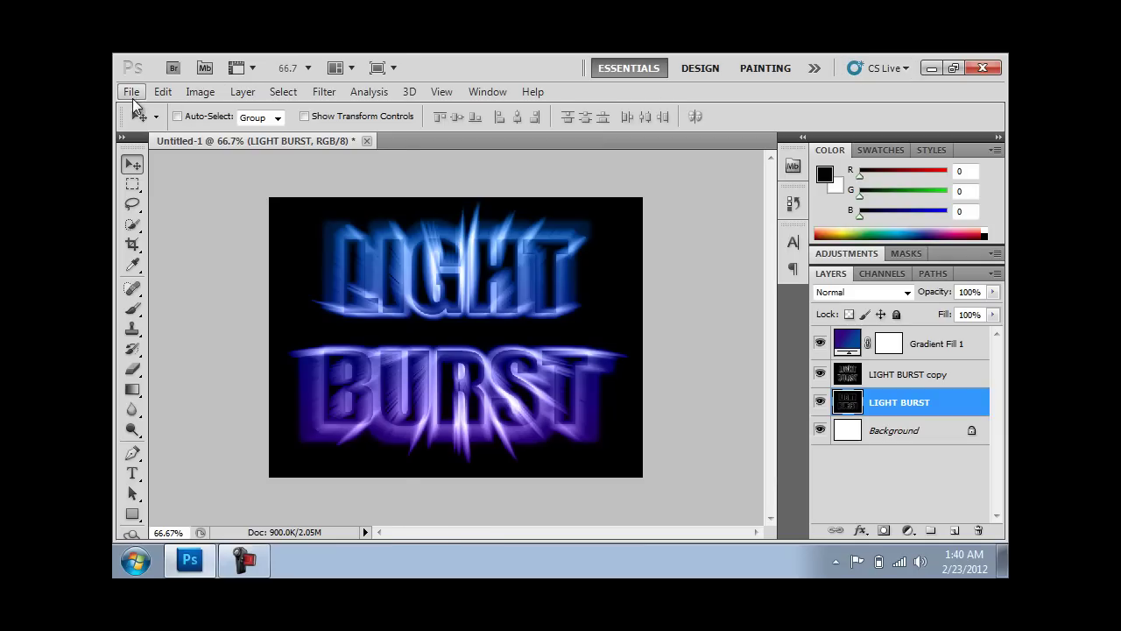
Browse the File and Edit menus, then close the Photoshop window to quit
{"action": "left_click", "coordinate": [132, 94]}
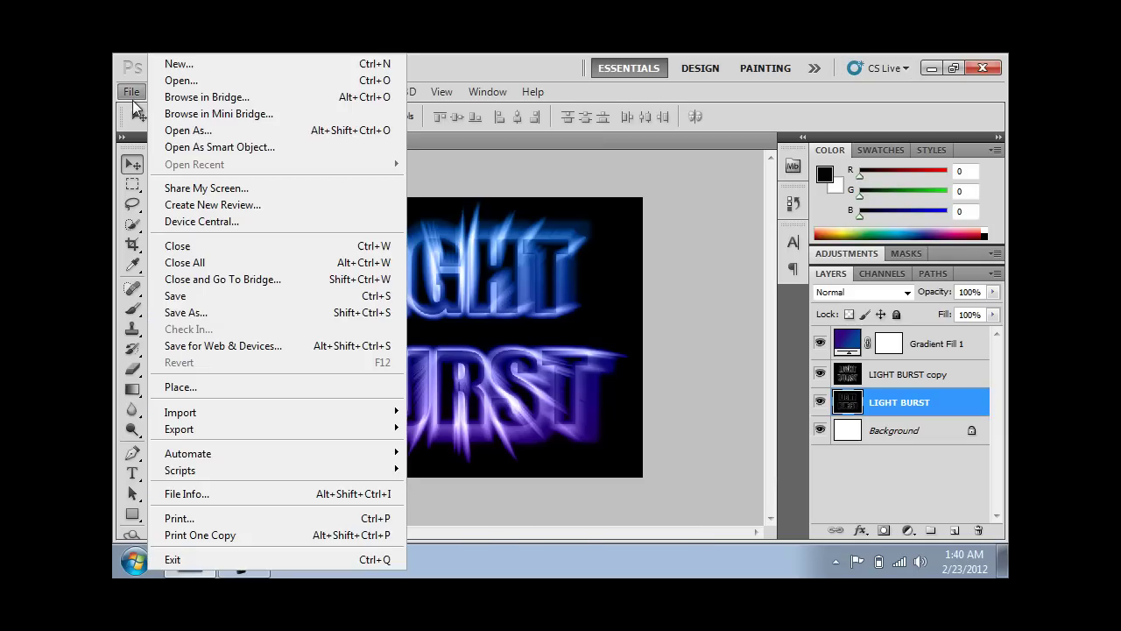
{"action": "left_click", "coordinate": [184, 312]}
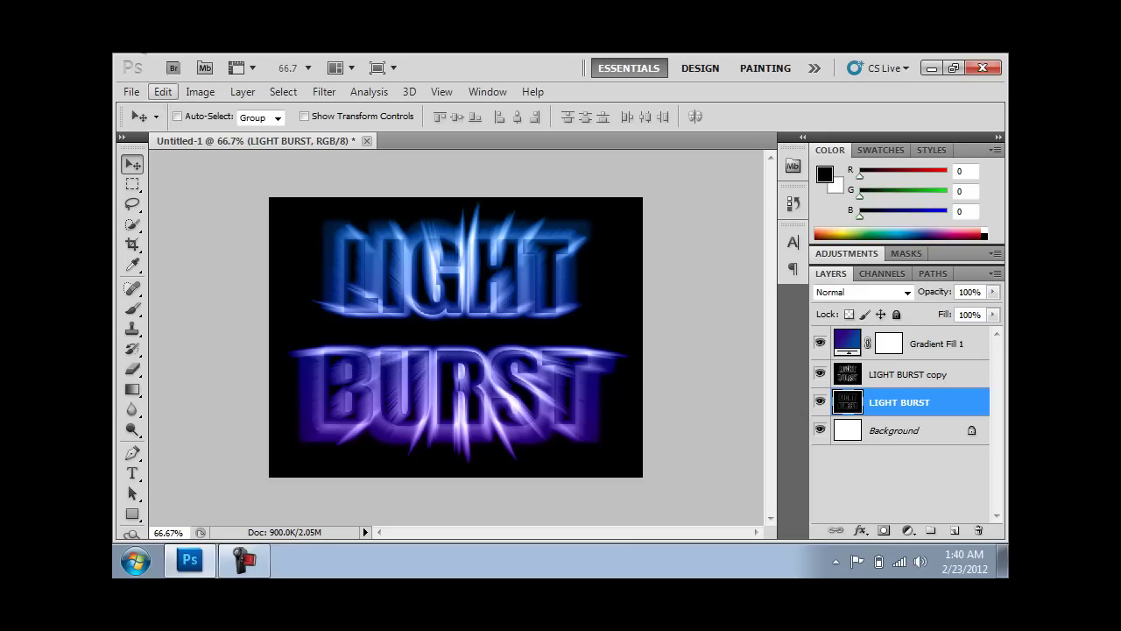
{"action": "left_click", "coordinate": [159, 95]}
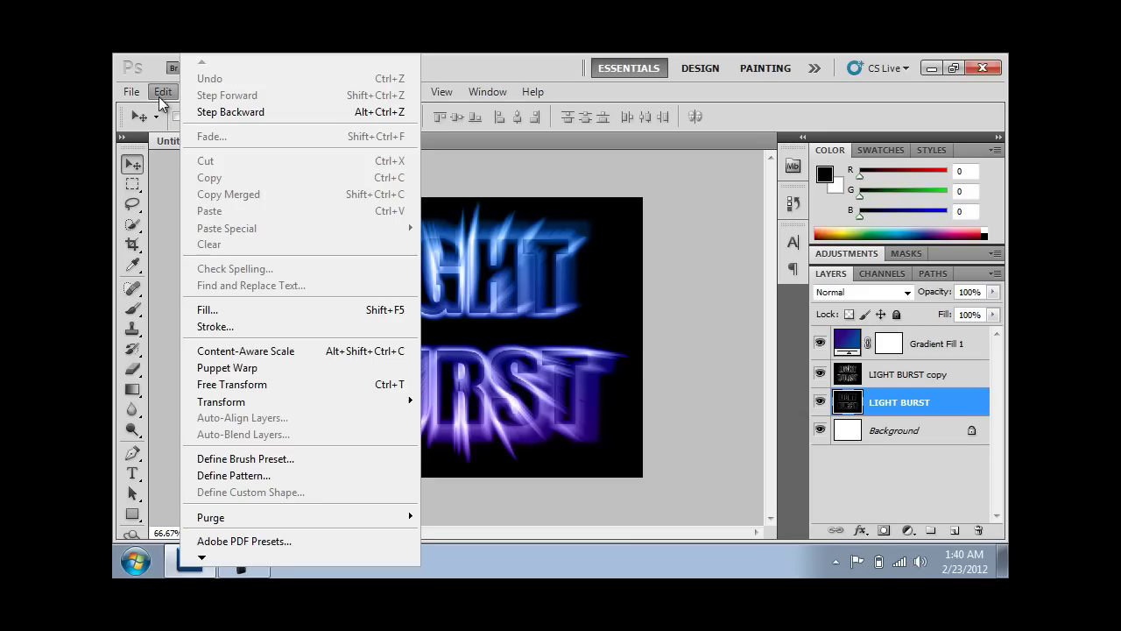
{"action": "left_click", "coordinate": [159, 99]}
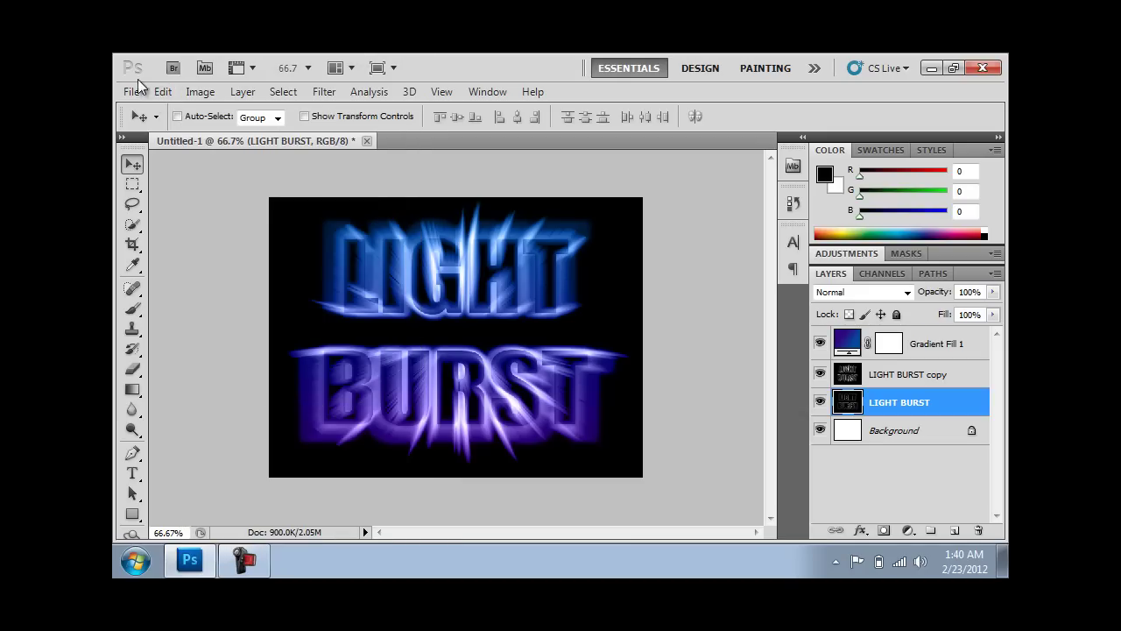
{"action": "left_click", "coordinate": [132, 97]}
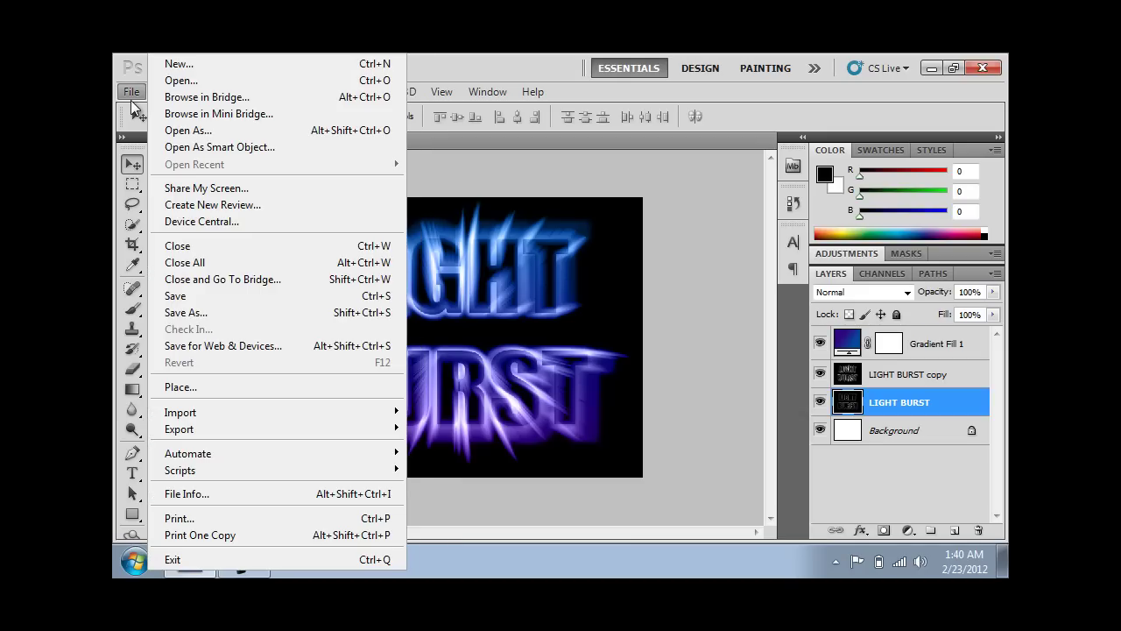
{"action": "left_click", "coordinate": [181, 307]}
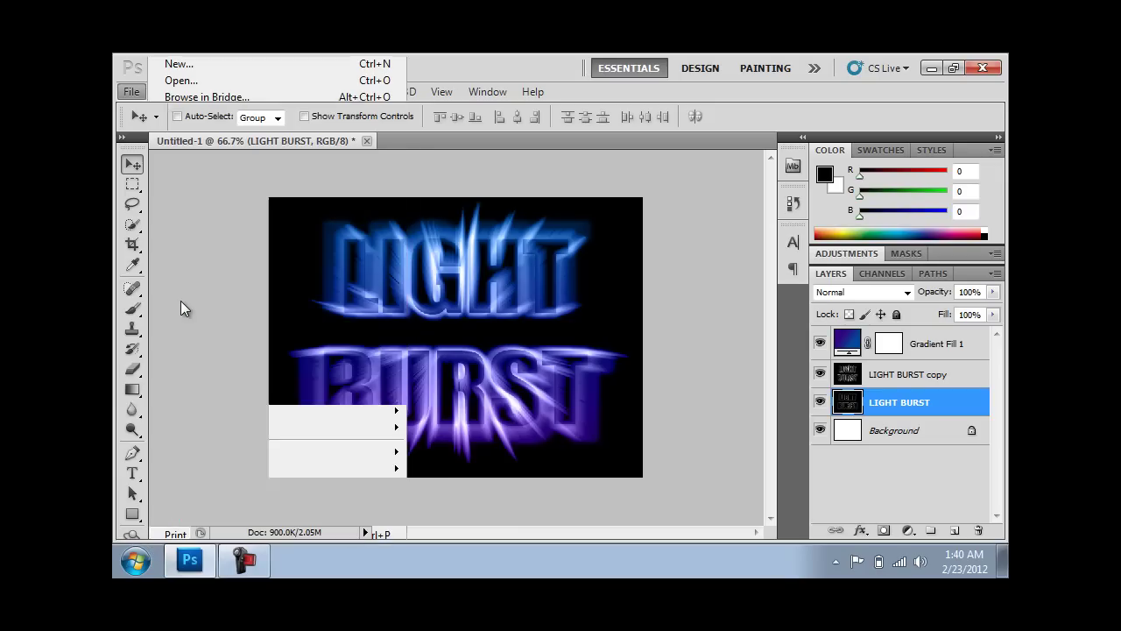
{"action": "left_click", "coordinate": [127, 93]}
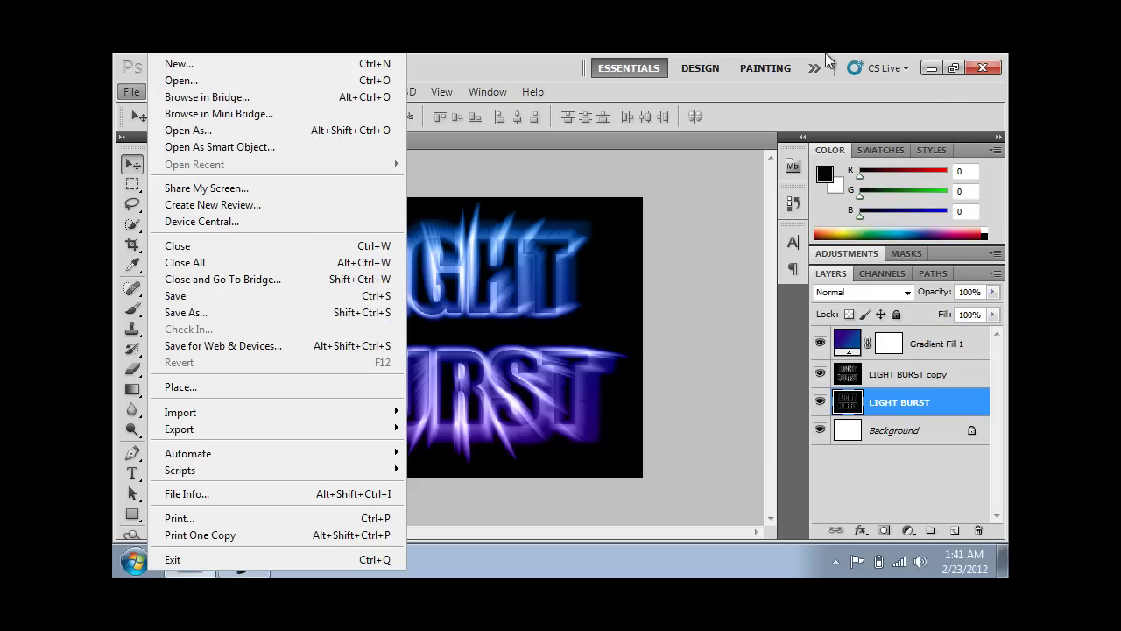
{"action": "left_click", "coordinate": [973, 75]}
Agree to save, and save Untitled-1.psd in Photoshop PSD format with Maximize Compatibility
{"action": "left_click", "coordinate": [974, 69]}
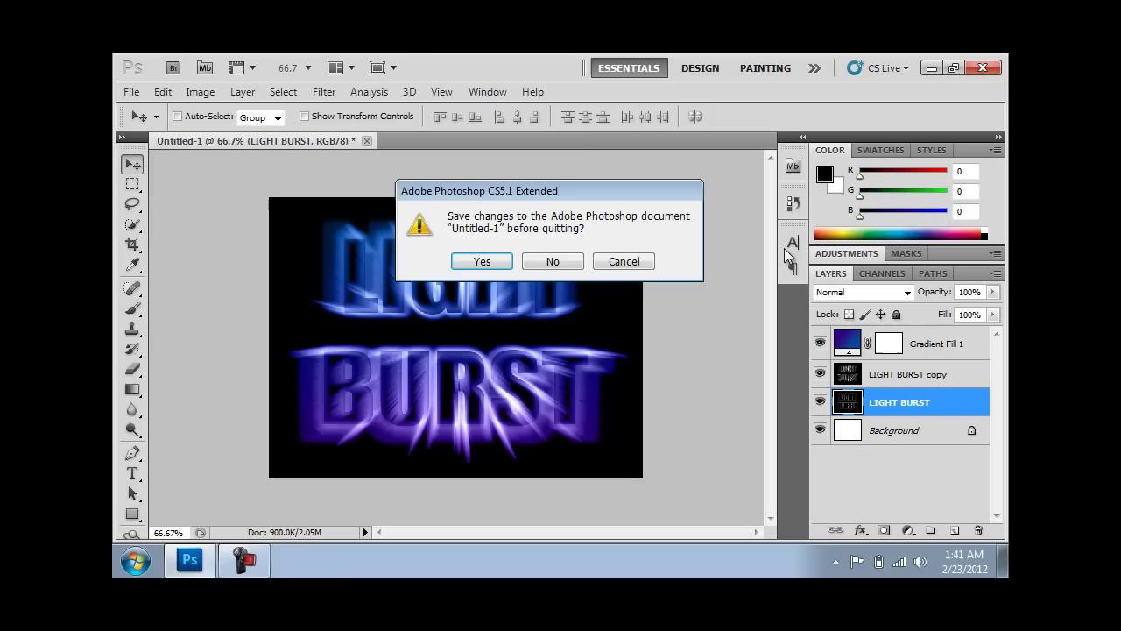
{"action": "left_click", "coordinate": [484, 260]}
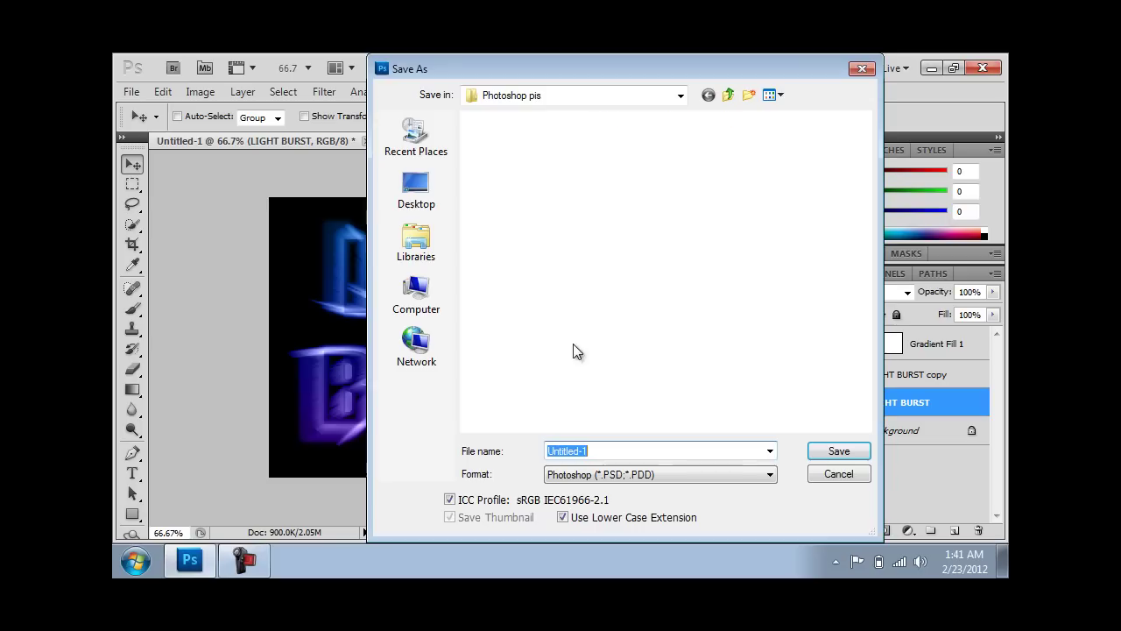
{"action": "left_click", "coordinate": [593, 483]}
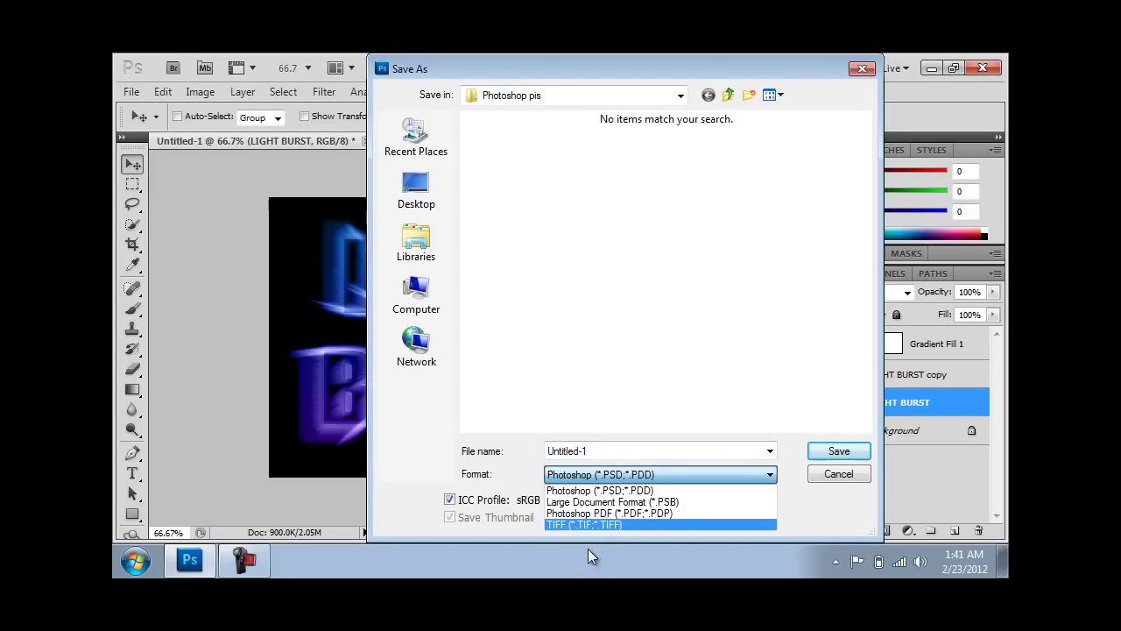
{"action": "left_click", "coordinate": [567, 490]}
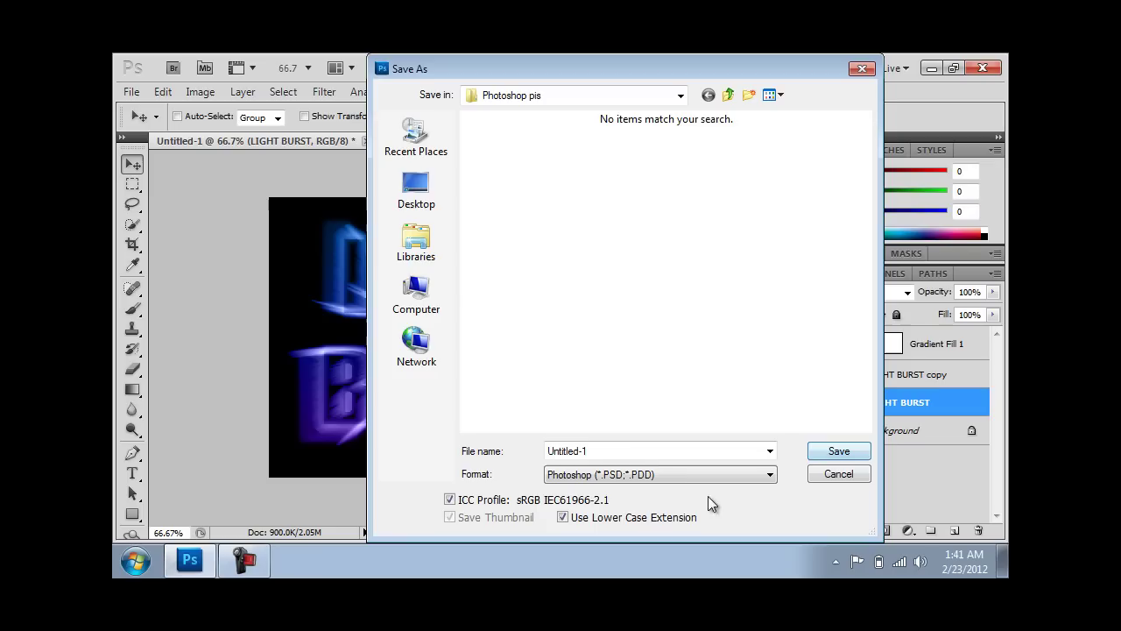
{"action": "left_click", "coordinate": [669, 473]}
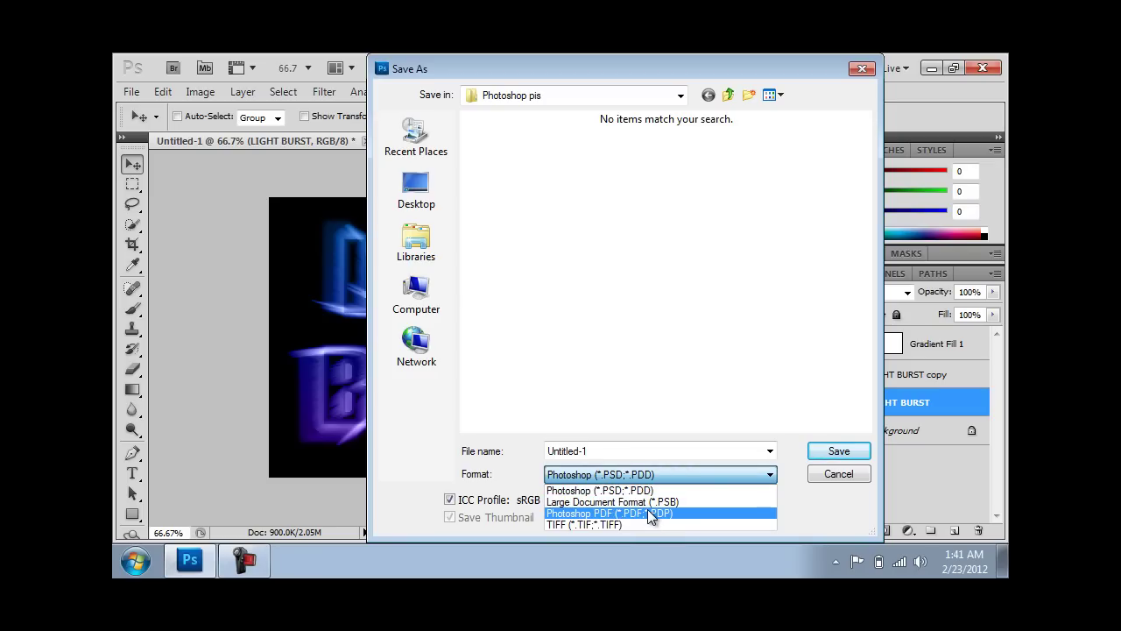
{"action": "left_click", "coordinate": [647, 510]}
{"action": "left_click", "coordinate": [640, 479]}
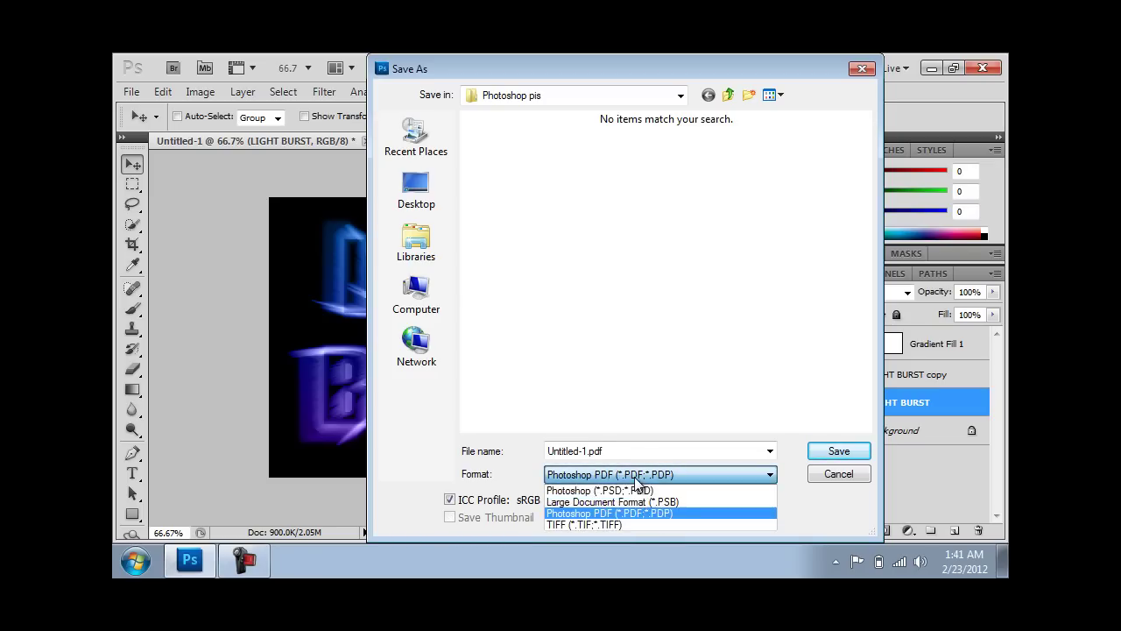
{"action": "left_click", "coordinate": [634, 492]}
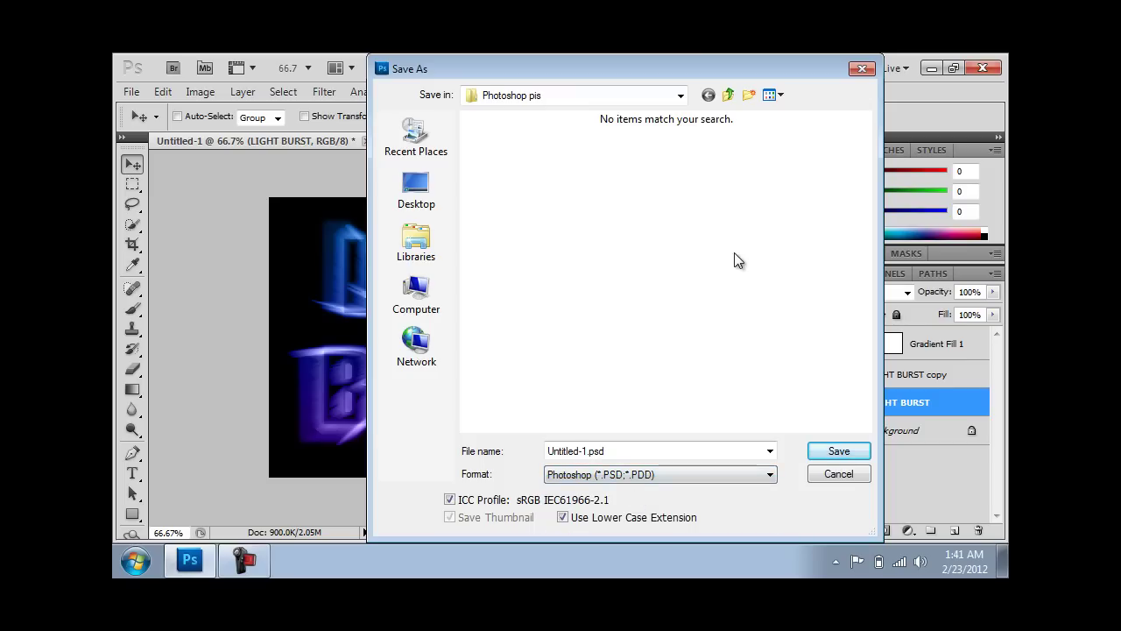
{"action": "left_click", "coordinate": [831, 450]}
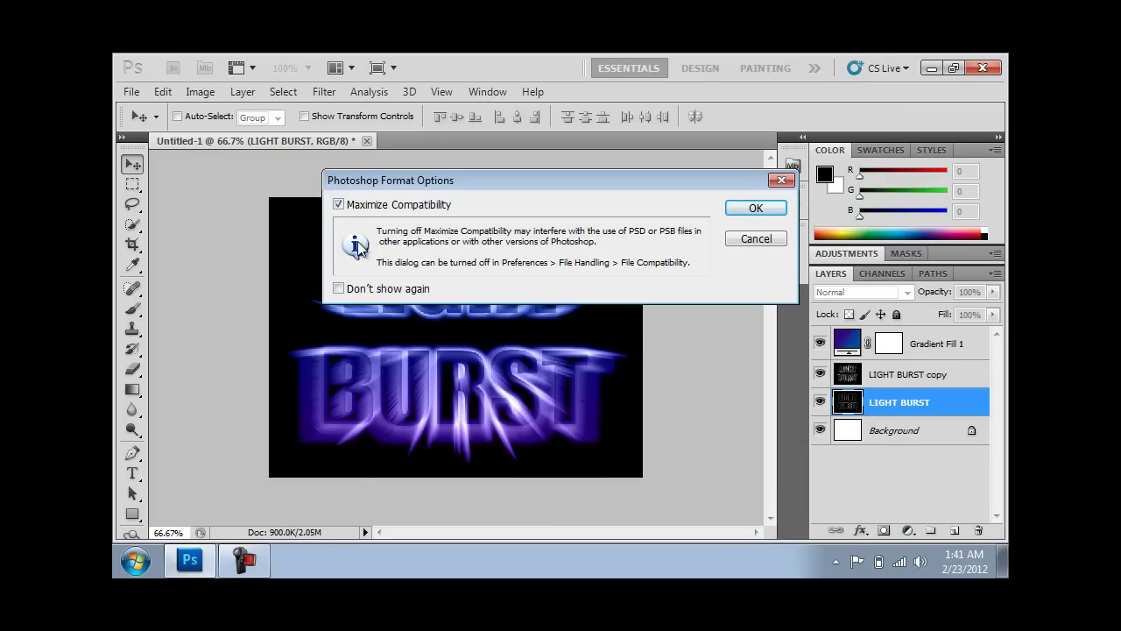
{"action": "left_click", "coordinate": [749, 210]}
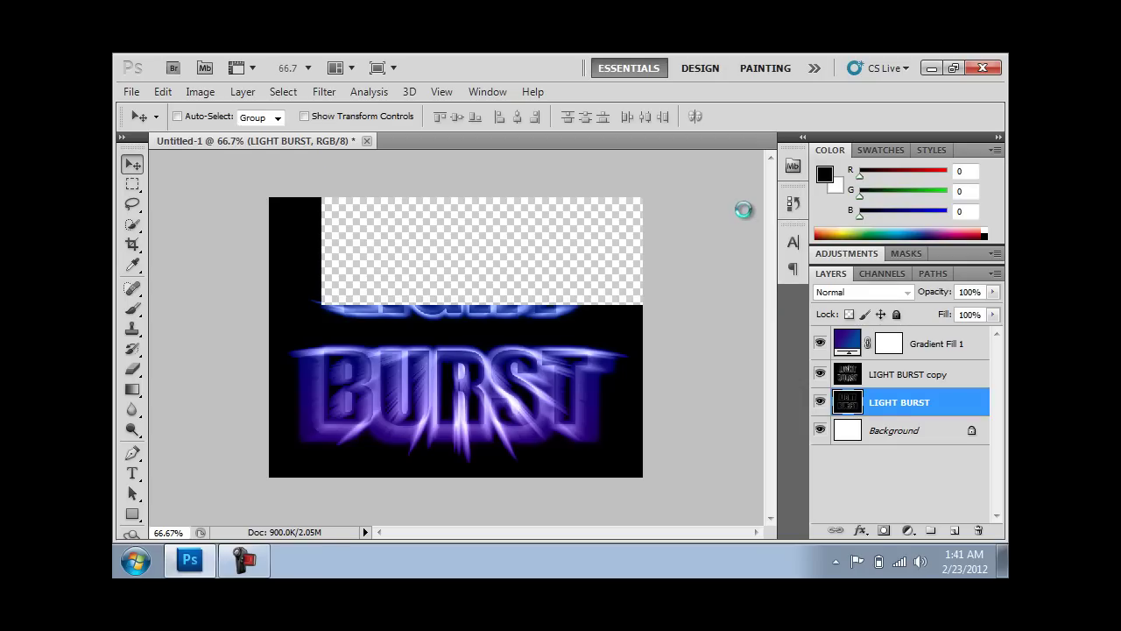
Quit Photoshop with Ctrl+Q once Untitled-1.psd is saved, returning to the Windows desktop
{"action": "key", "text": "ctrl+q"}
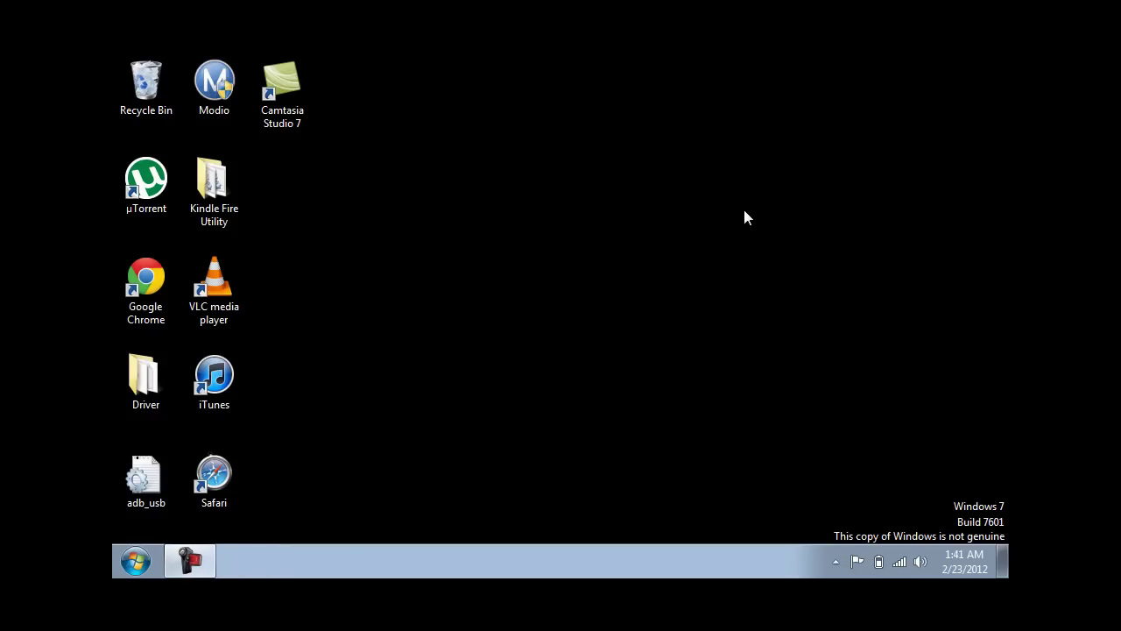